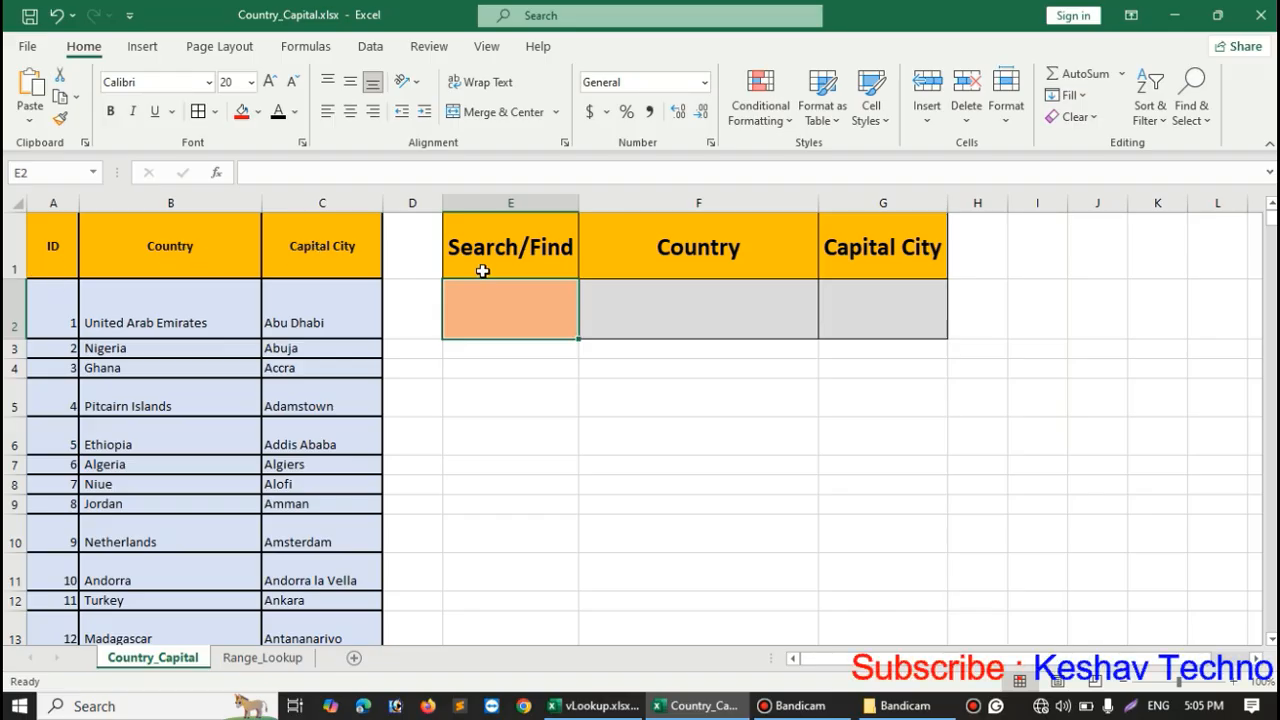
{"action": "left_click", "coordinate": [541, 294]}
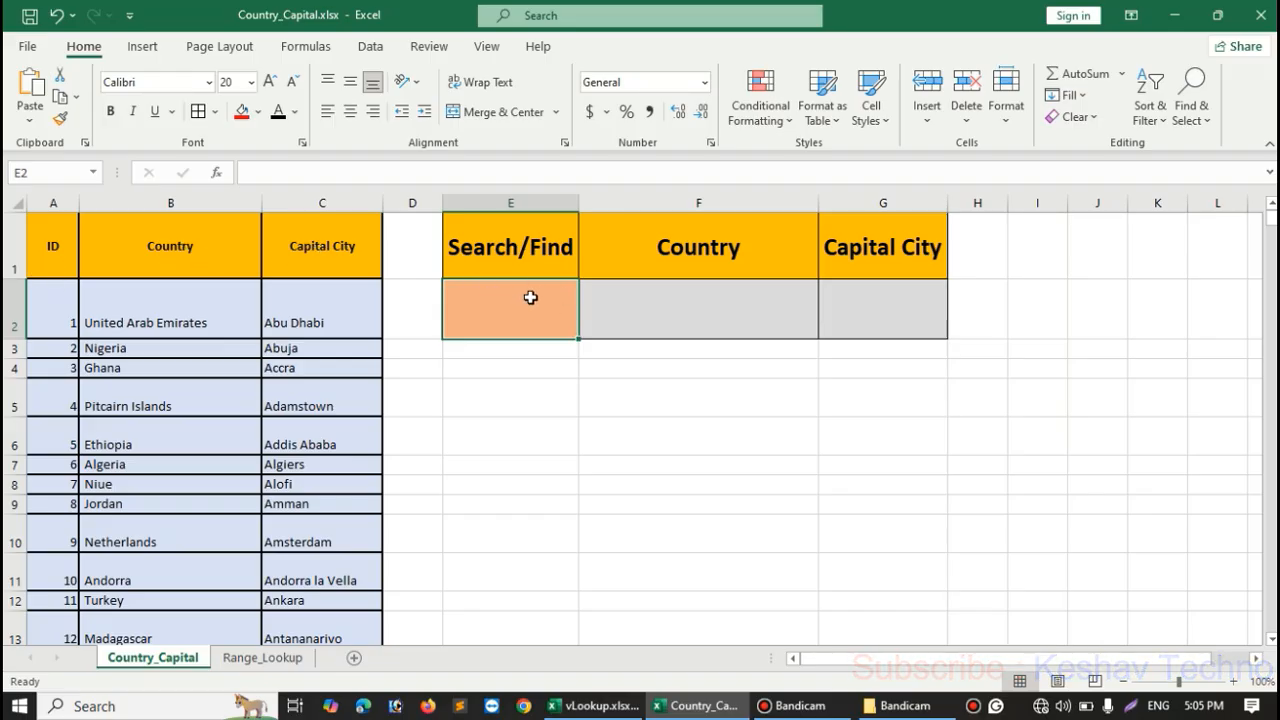
{"action": "left_click", "coordinate": [701, 320]}
{"action": "left_click", "coordinate": [873, 295]}
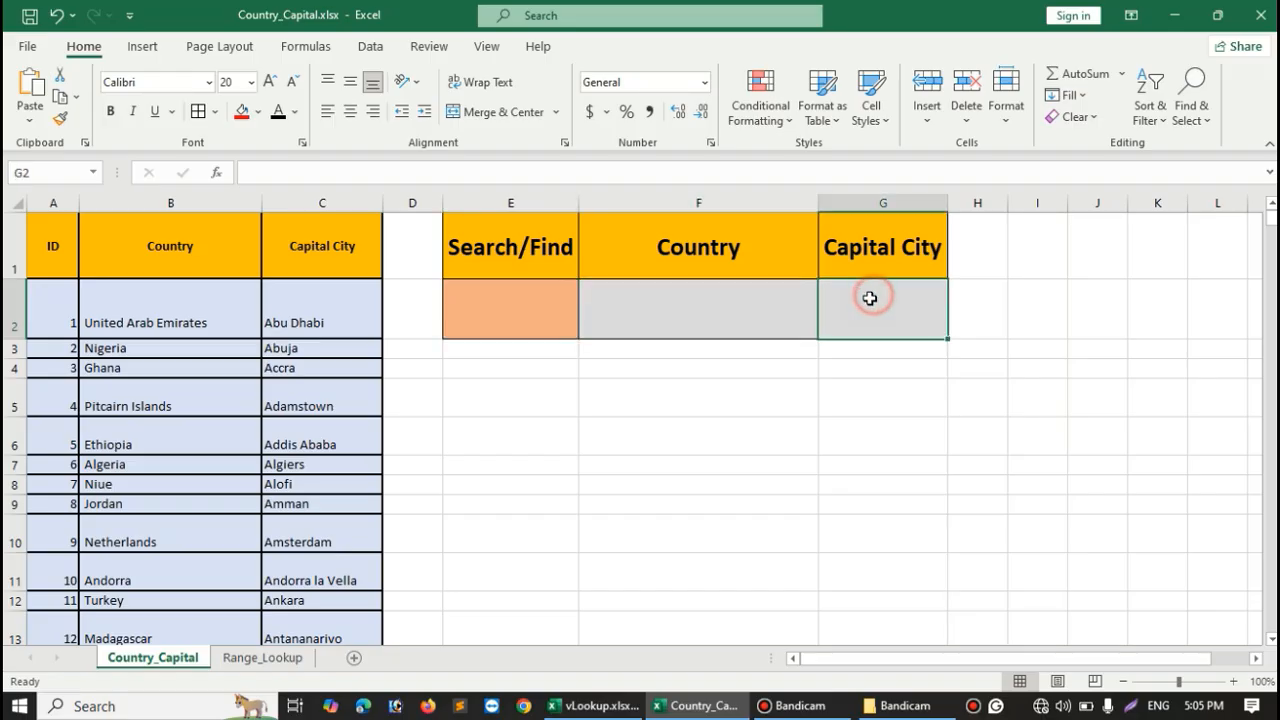
{"action": "left_click", "coordinate": [748, 317]}
{"action": "left_click", "coordinate": [835, 300]}
{"action": "left_click", "coordinate": [747, 324]}
{"action": "left_click", "coordinate": [886, 303]}
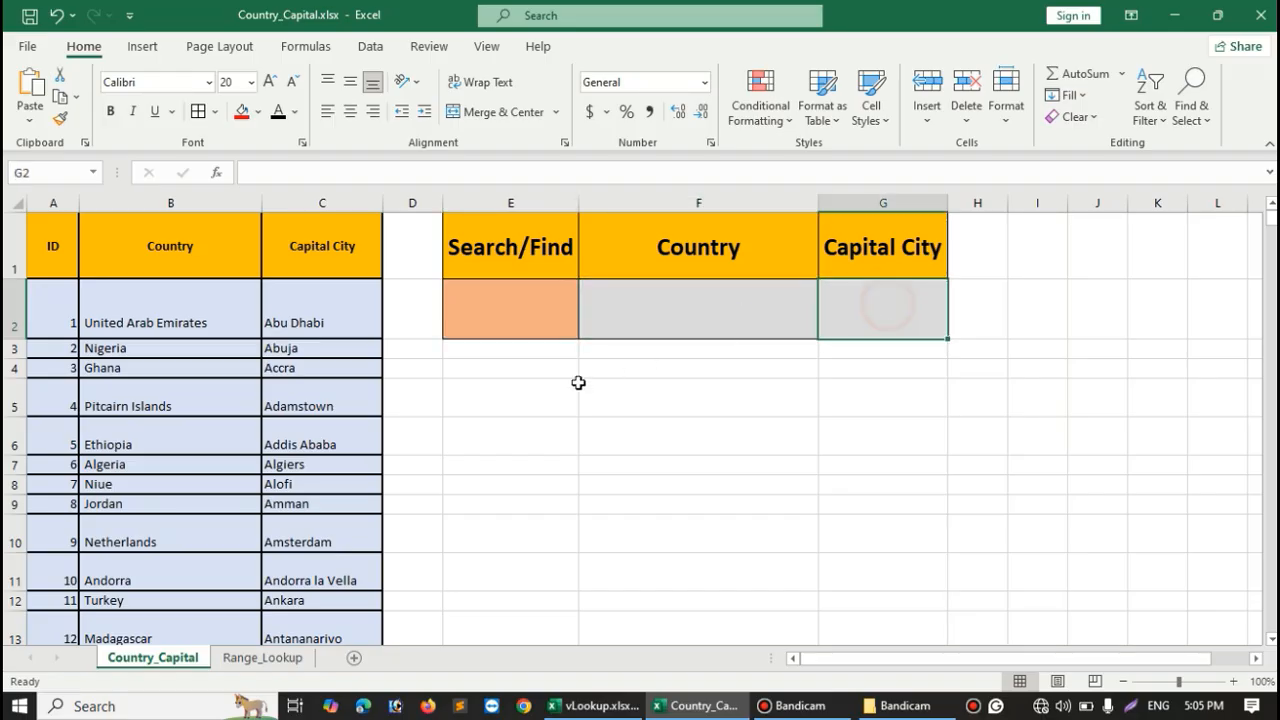
Start a VLOOKUP formula in the Country result cell F2 with search cell E2 as the lookup value.
{"action": "left_click", "coordinate": [627, 322]}
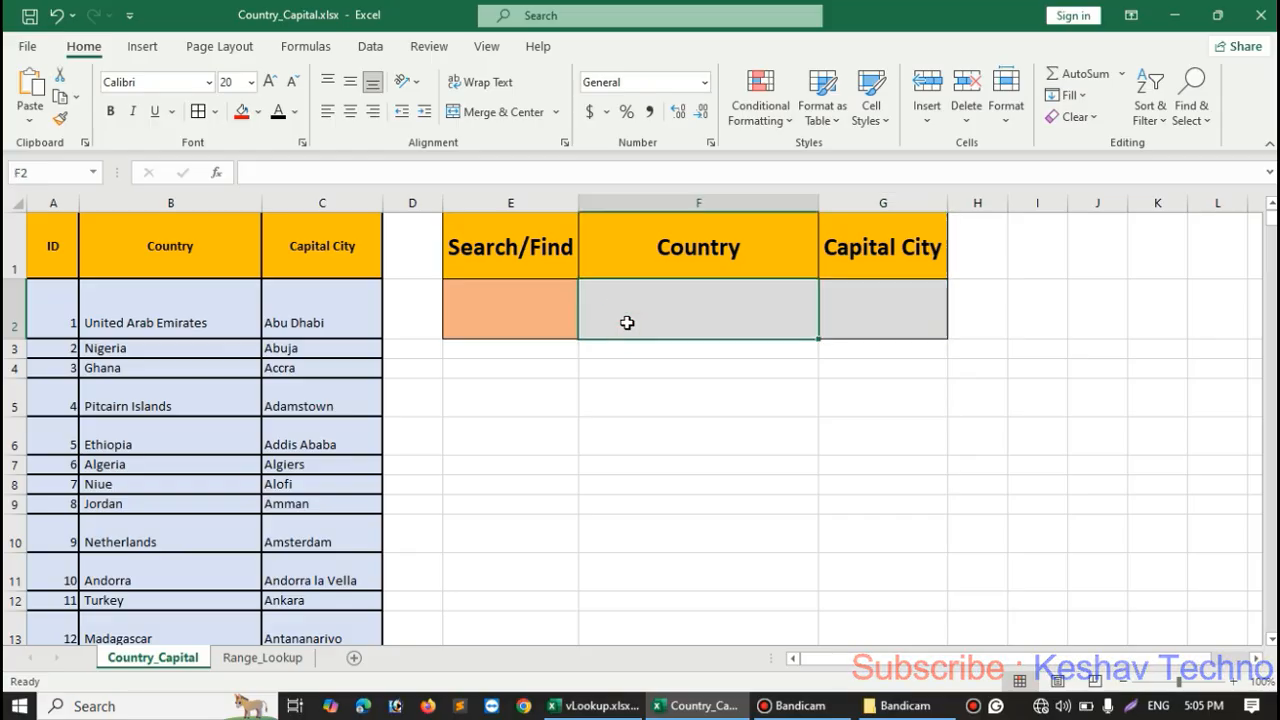
{"action": "left_click", "coordinate": [494, 168]}
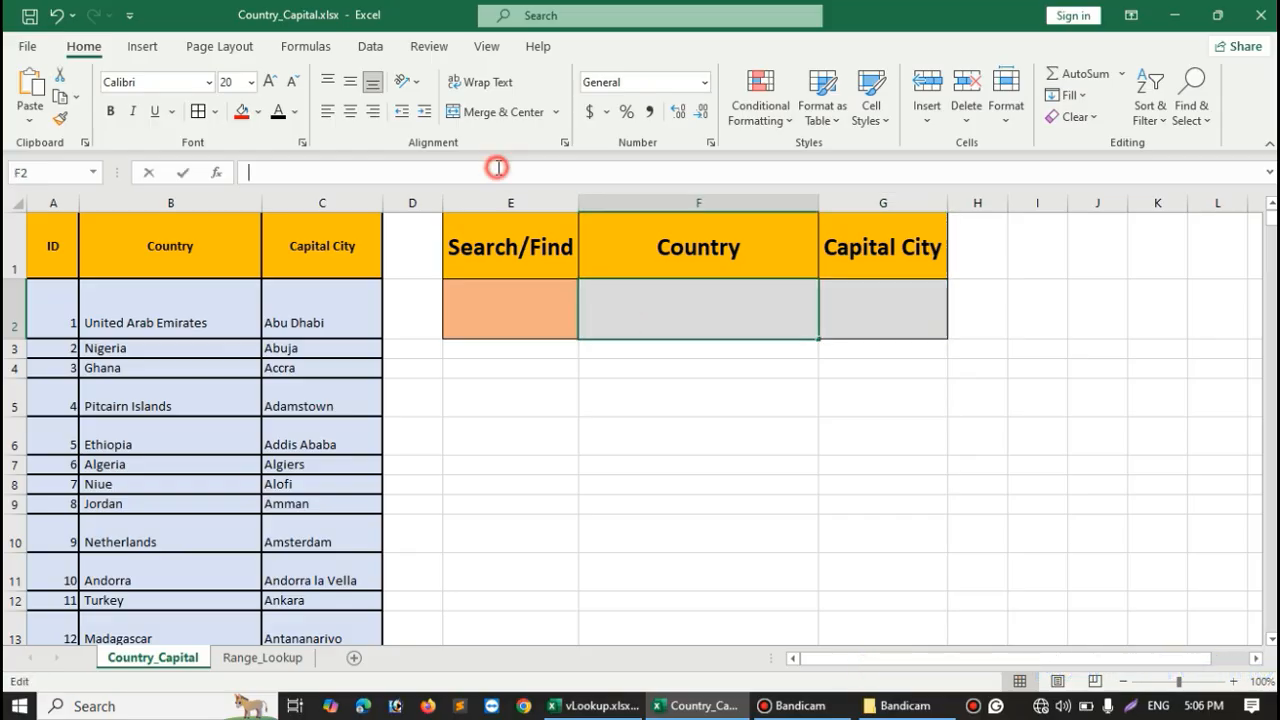
{"action": "type", "text": "=VL"}
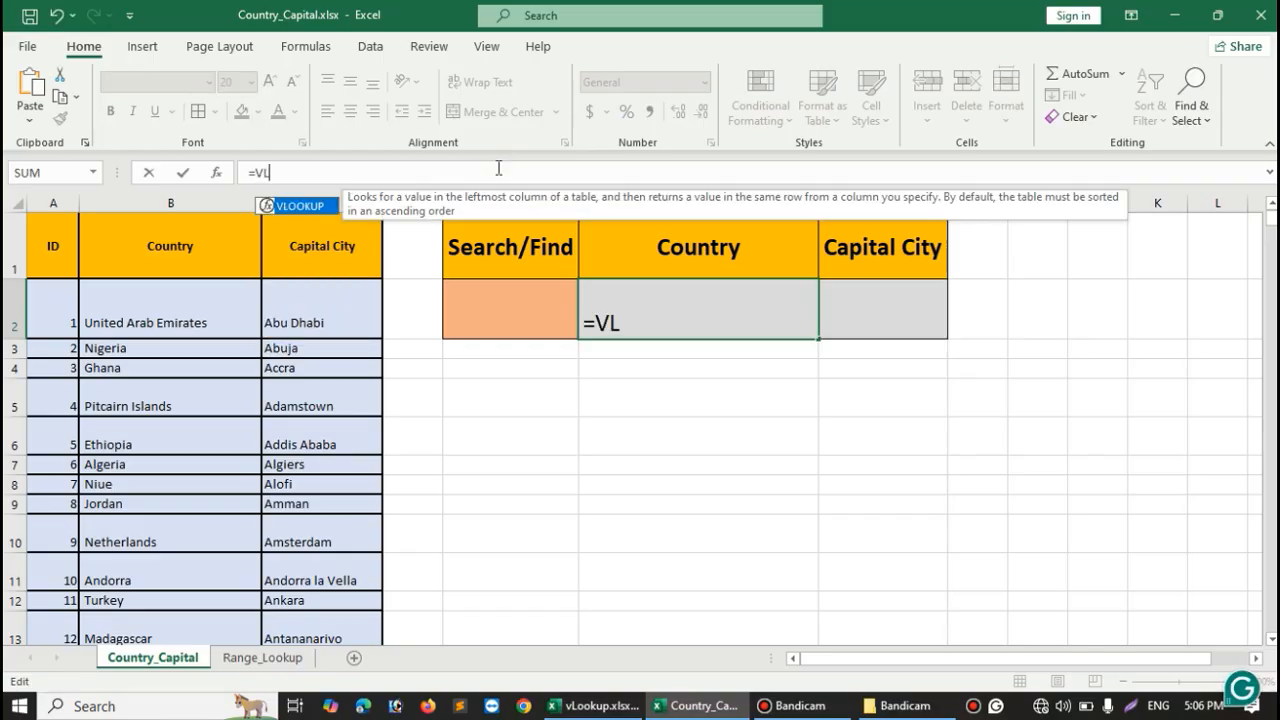
{"action": "type", "text": "OOKU"}
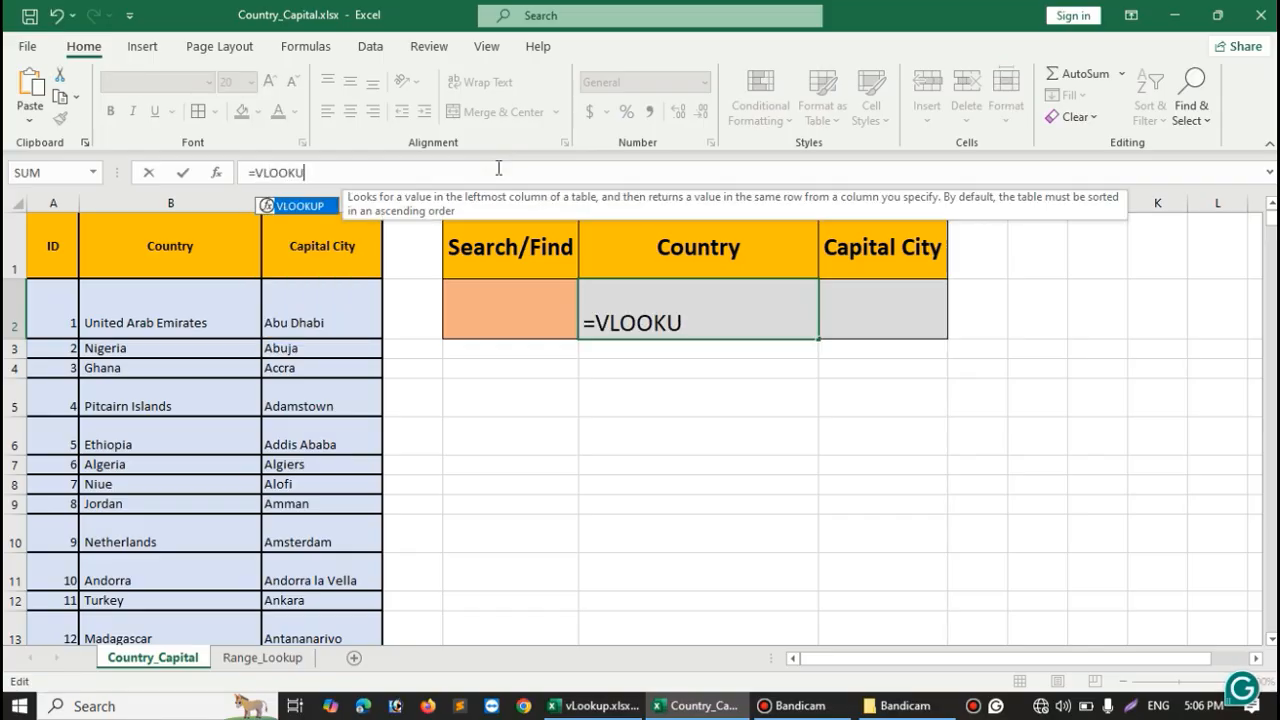
{"action": "type", "text": "P("}
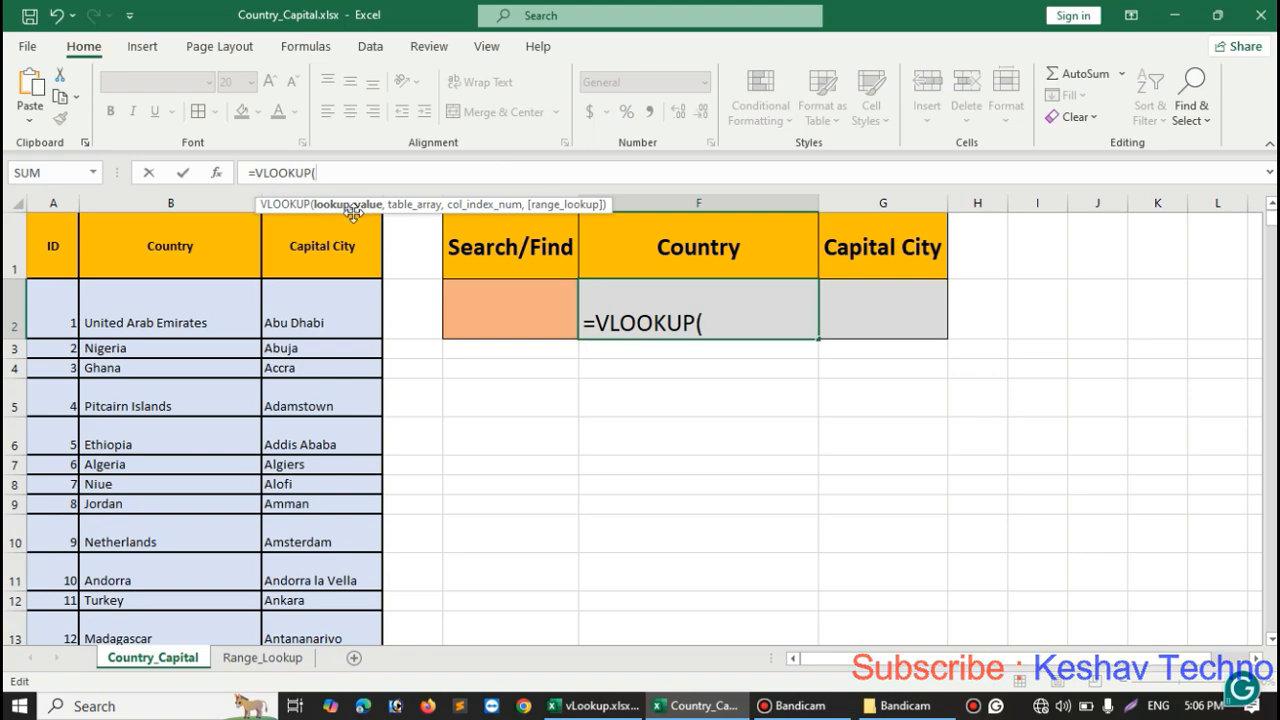
{"action": "left_click", "coordinate": [522, 314]}
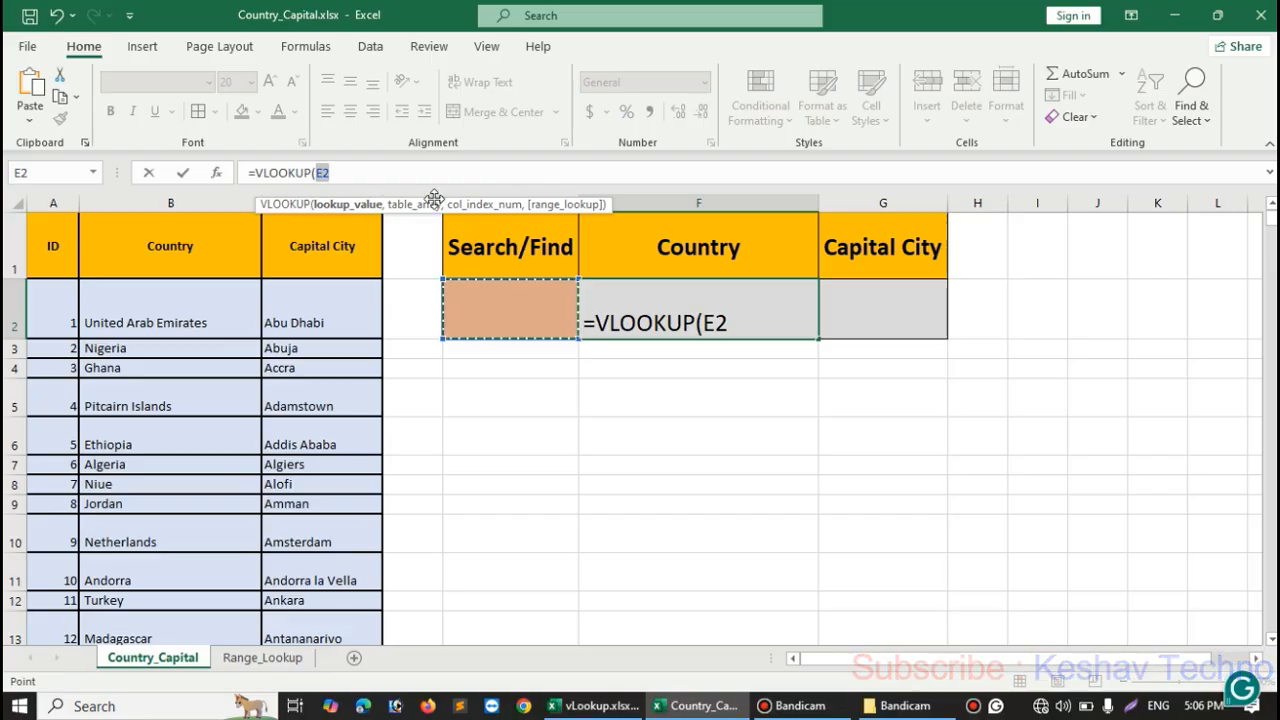
{"action": "left_click", "coordinate": [330, 174]}
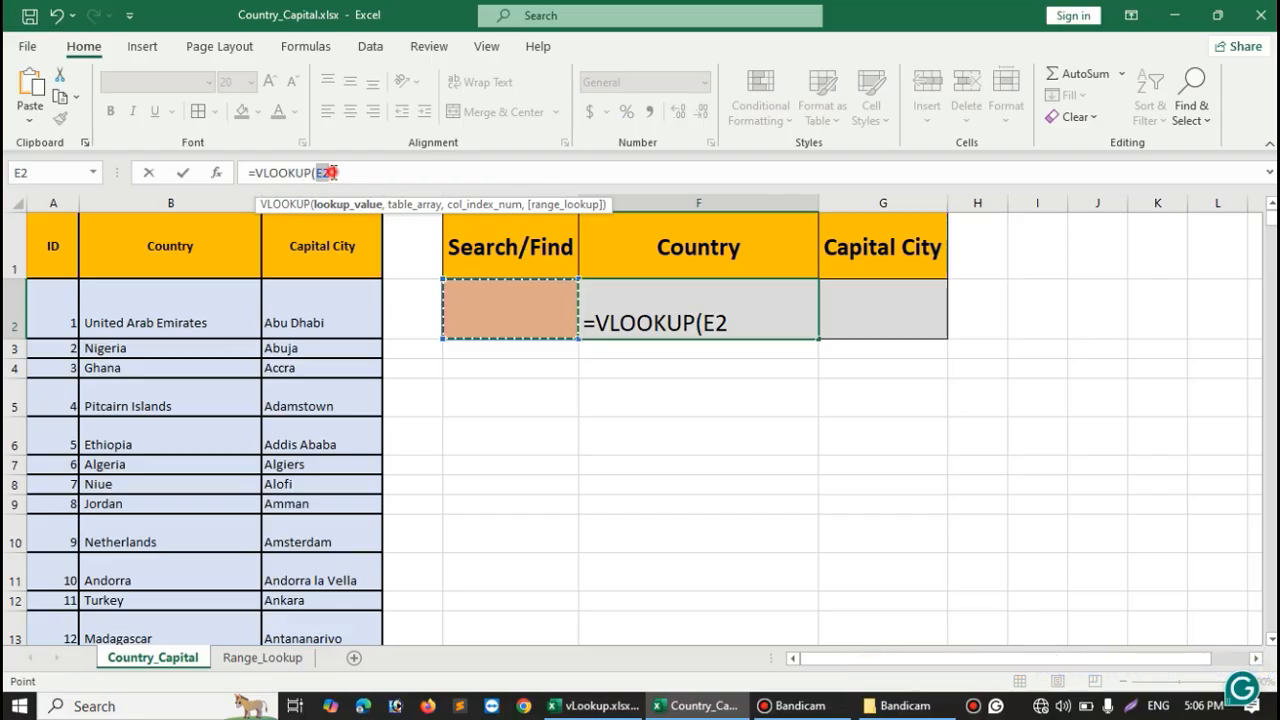
{"action": "type", "text": ","}
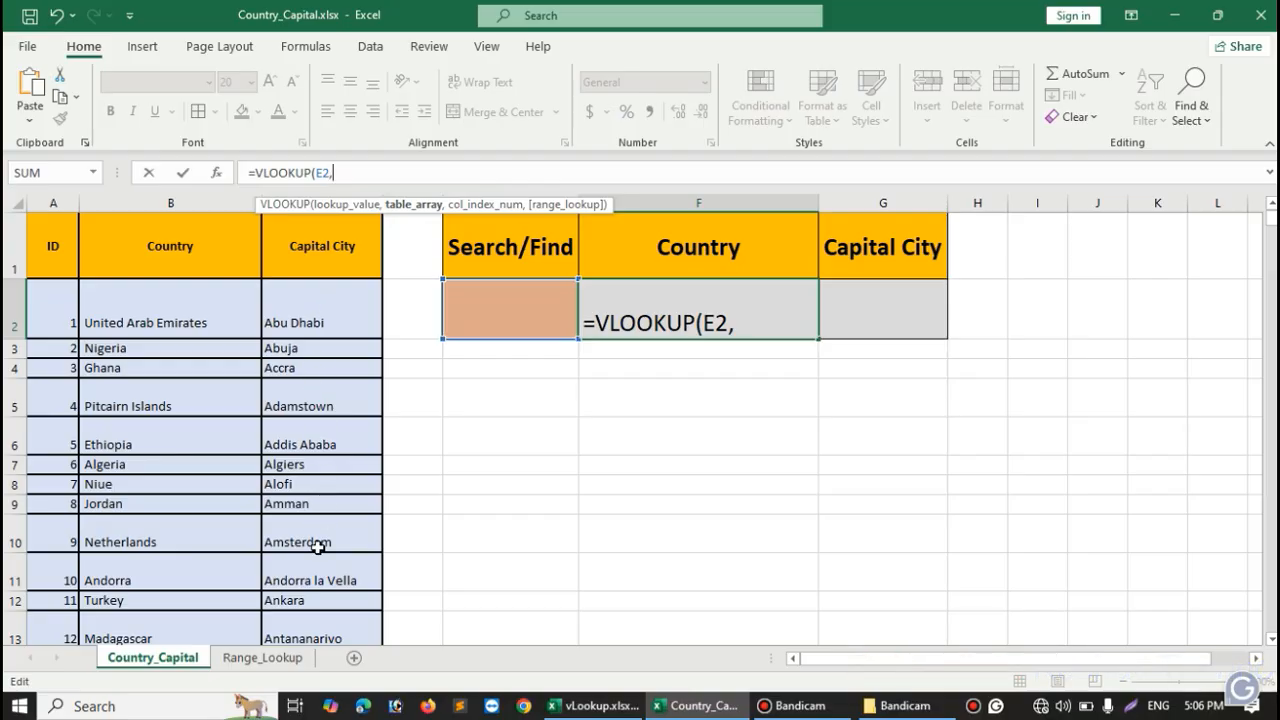
Give the Country VLOOKUP the table array A2:C260 and check that the range reaches the end of the list.
{"action": "type", "text": "A"}
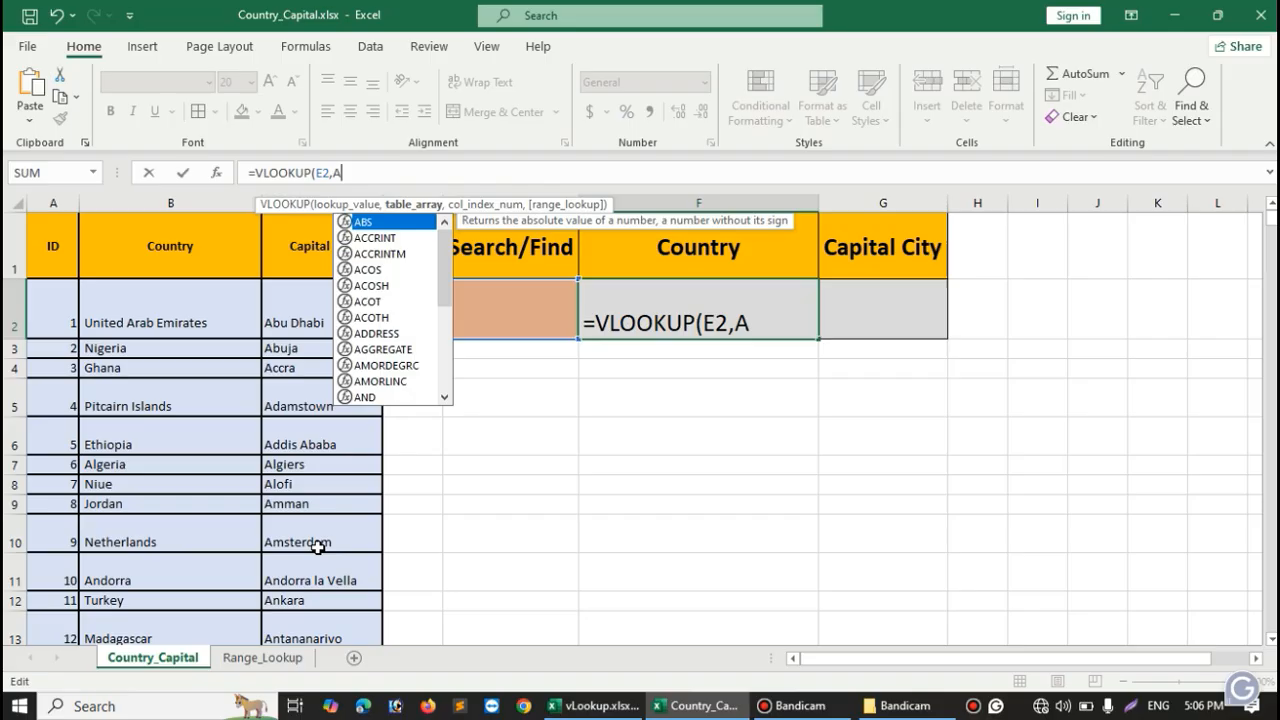
{"action": "type", "text": "2"}
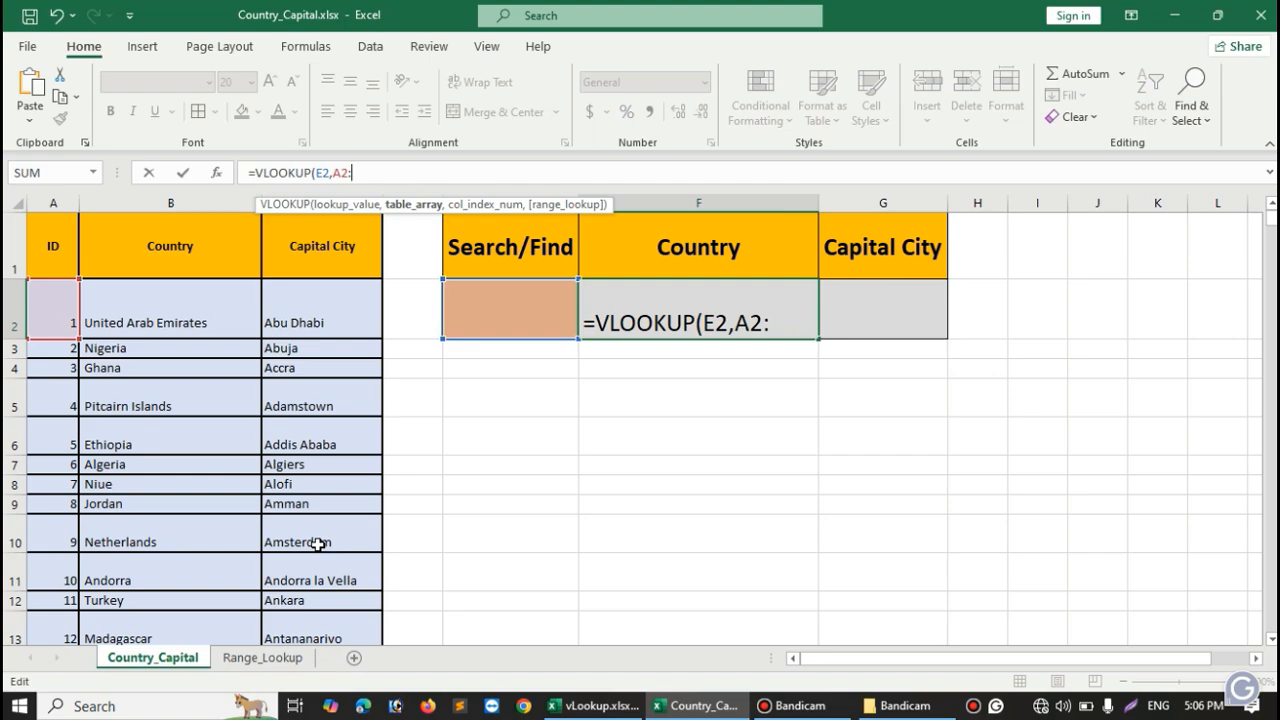
{"action": "type", "text": ":C260"}
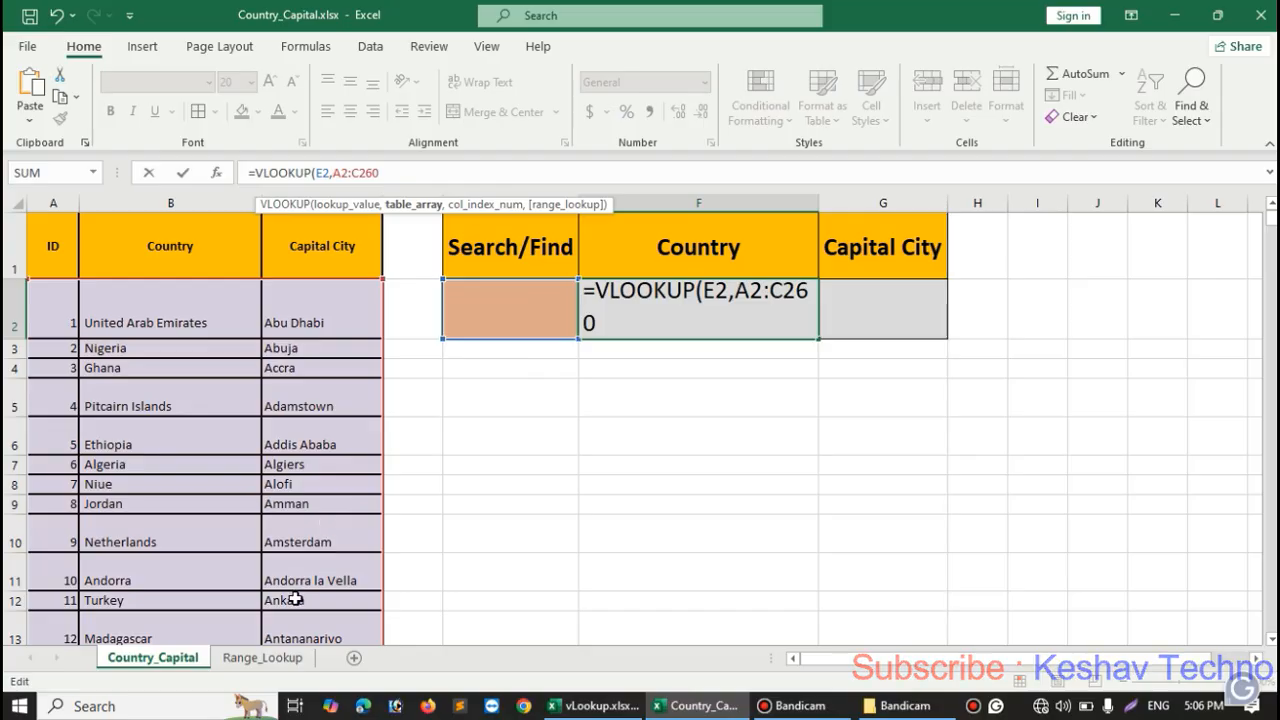
{"action": "left_click_drag", "start_coordinate": [1271, 218], "coordinate": [1258, 638]}
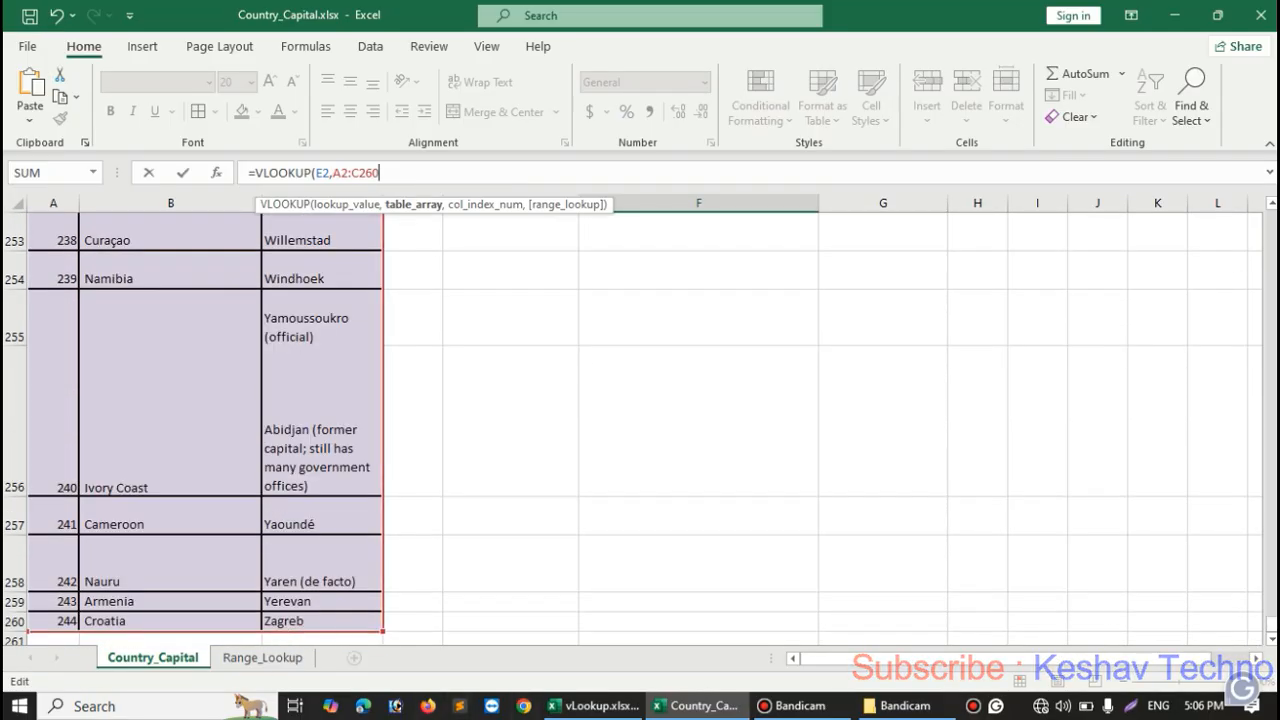
{"action": "left_click_drag", "start_coordinate": [1268, 622], "coordinate": [1272, 215]}
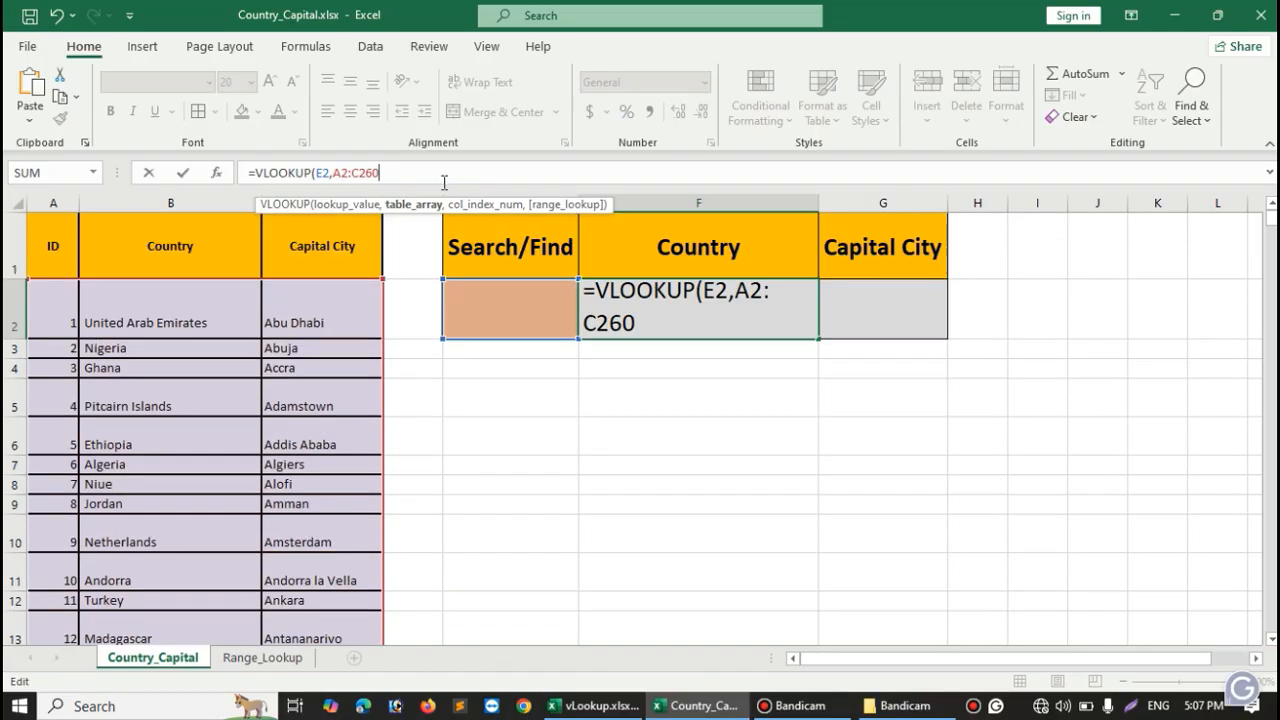
{"action": "type", "text": ","}
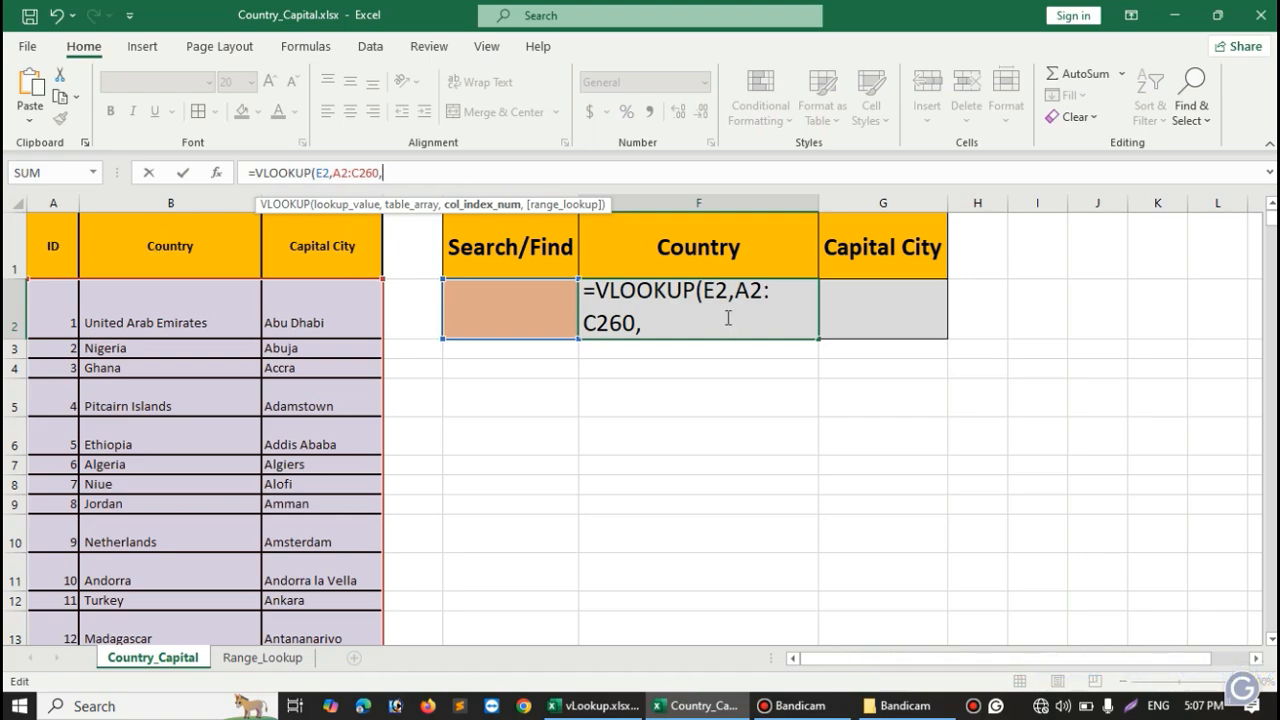
Complete the Country VLOOKUP with column index 2 and FALSE for an exact match.
{"action": "type", "text": "2,"}
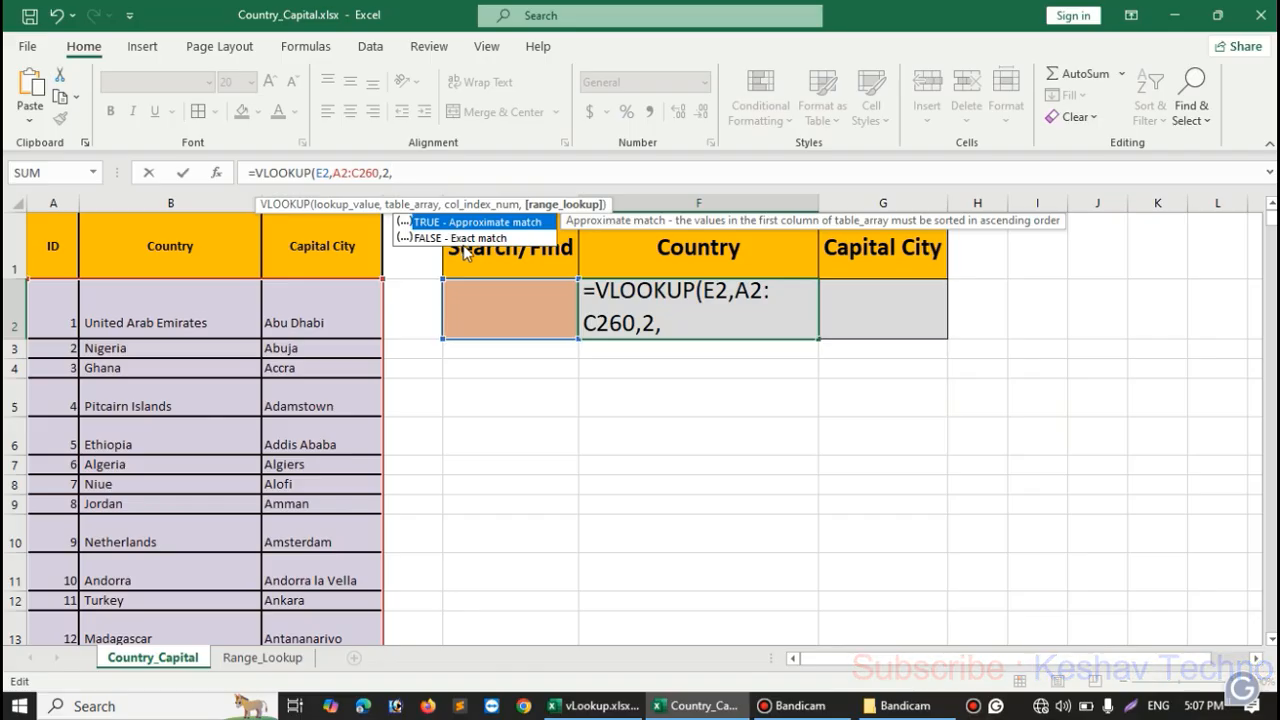
{"action": "type", "text": "FA"}
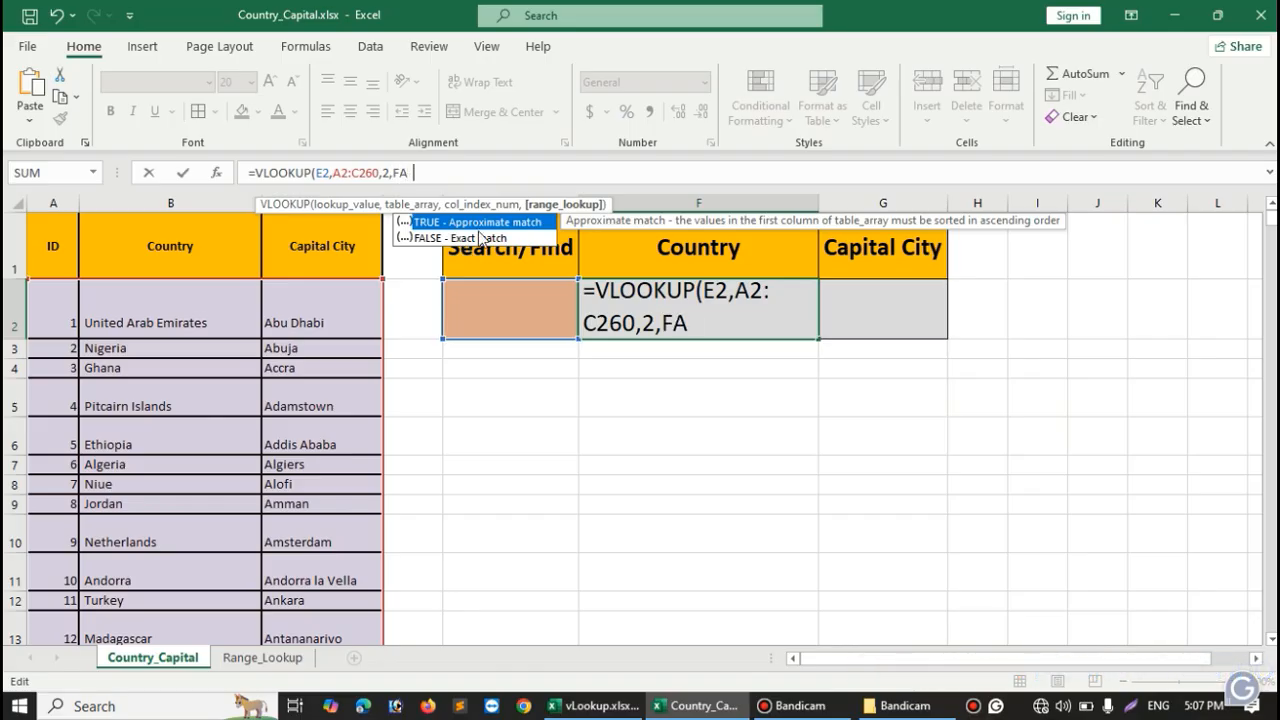
{"action": "type", "text": "LSE)"}
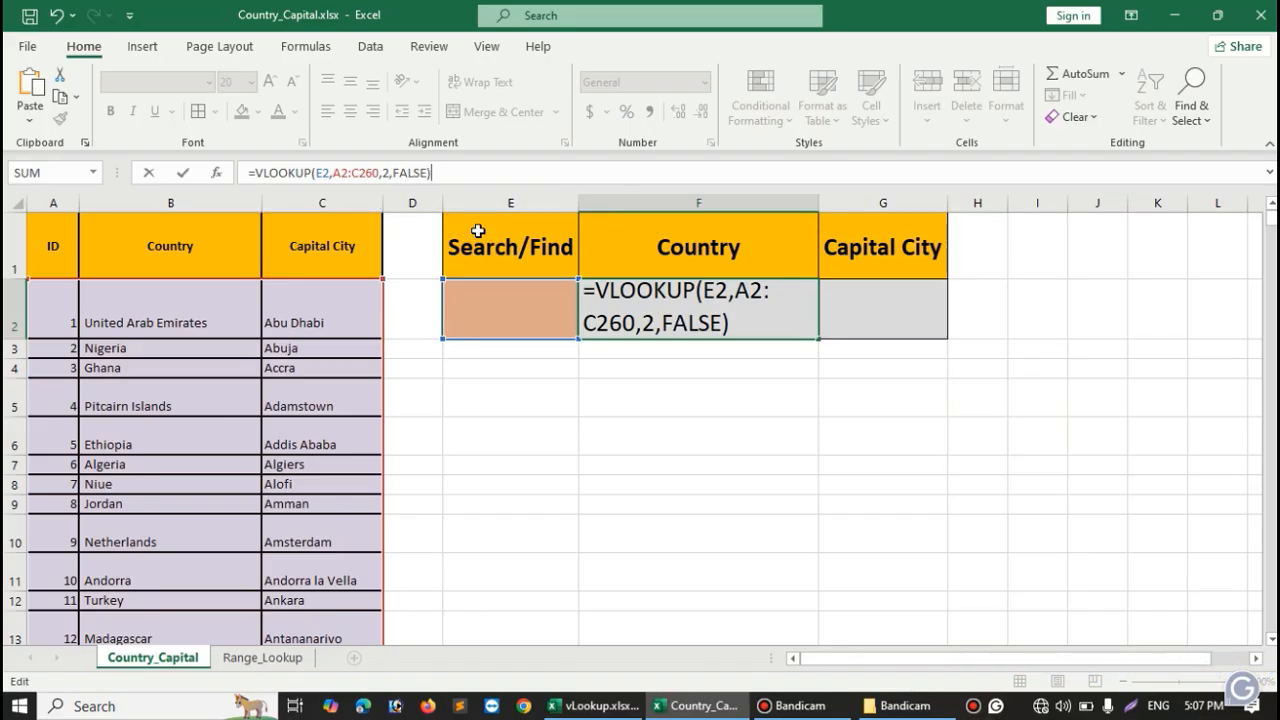
{"action": "key", "text": "Return"}
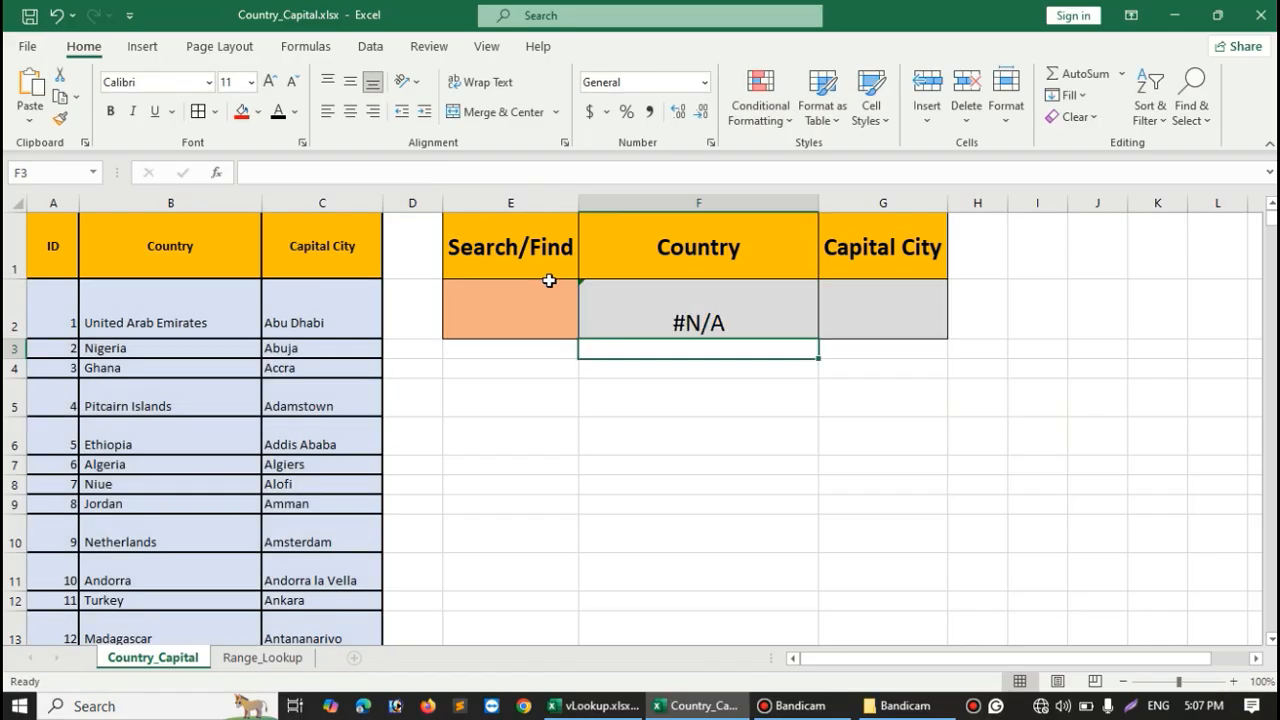
Enter 1 as the search ID in E2 and check the Country lookup in F2.
{"action": "left_click", "coordinate": [561, 298]}
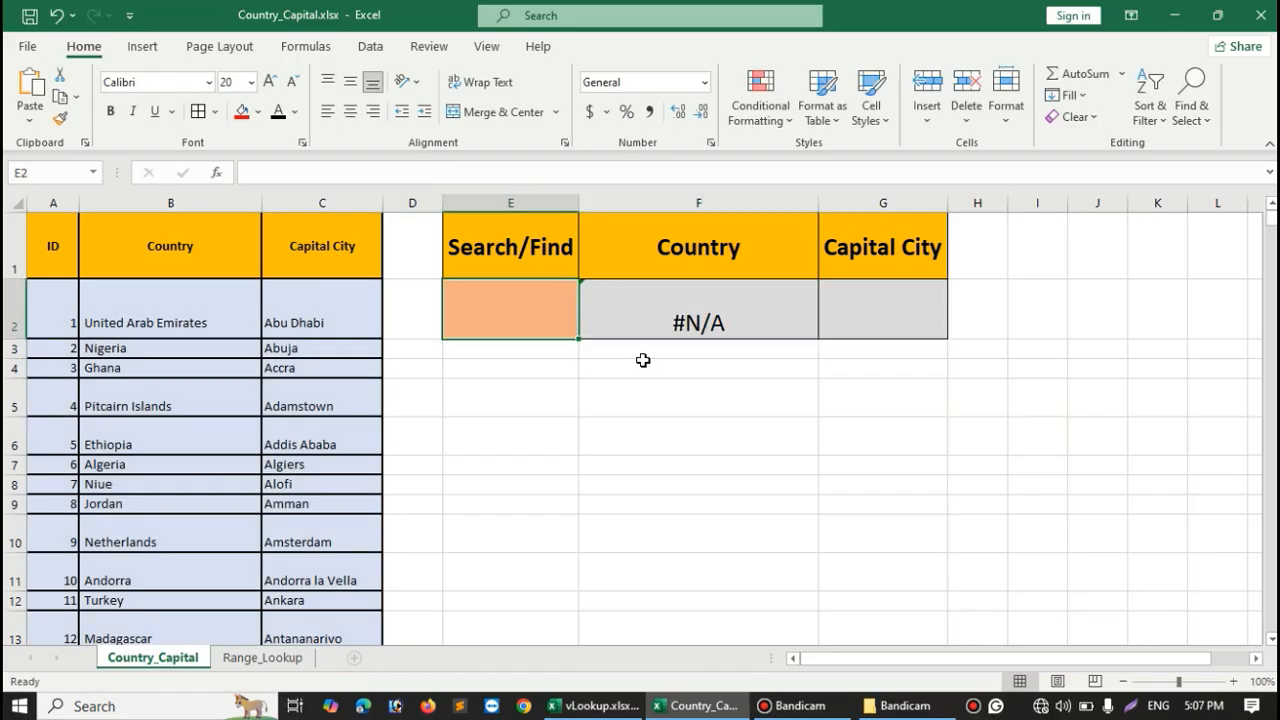
{"action": "type", "text": "1"}
{"action": "left_click", "coordinate": [771, 390]}
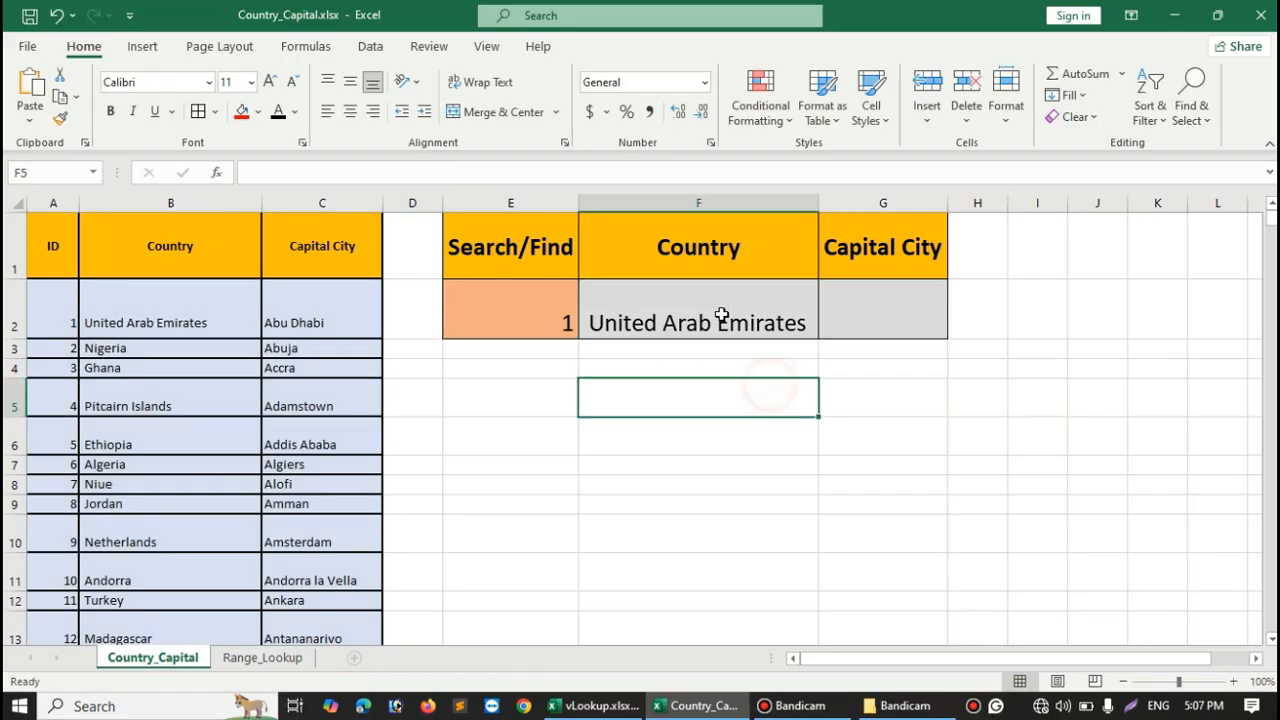
{"action": "left_click", "coordinate": [722, 323]}
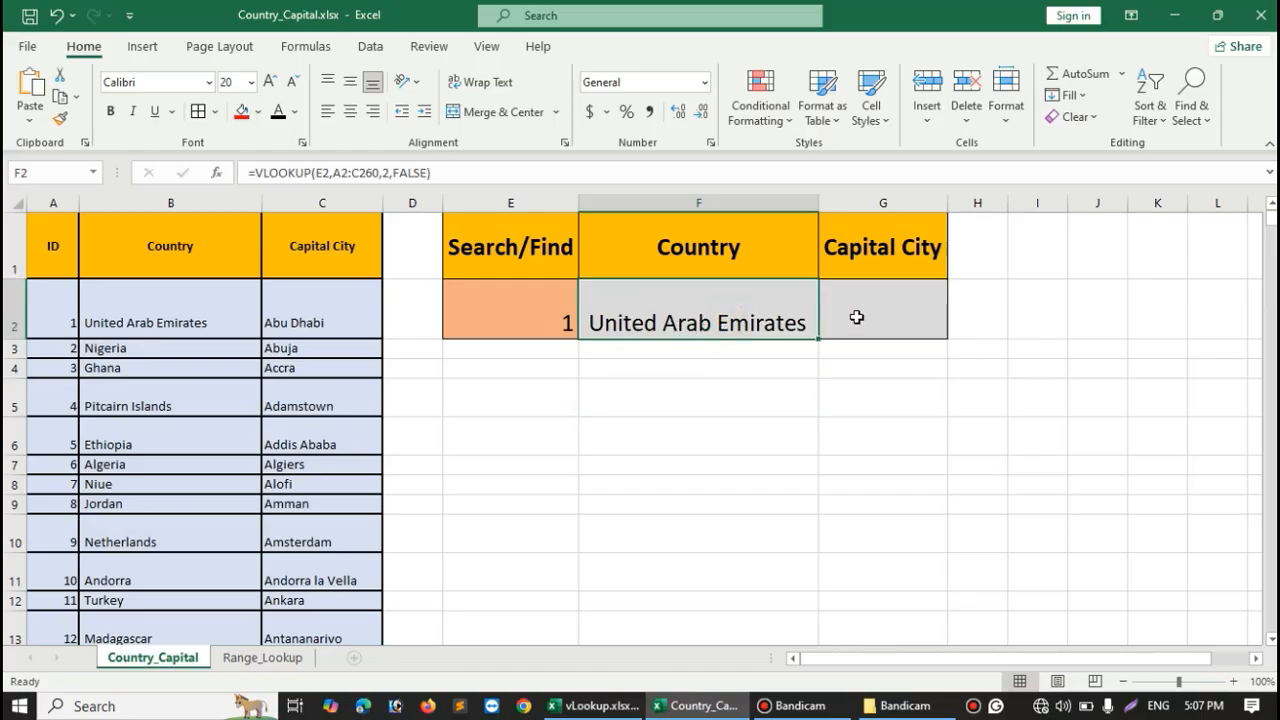
Start a VLOOKUP formula in the Capital City result cell G2 with search cell E2 as the lookup value.
{"action": "left_click", "coordinate": [856, 315]}
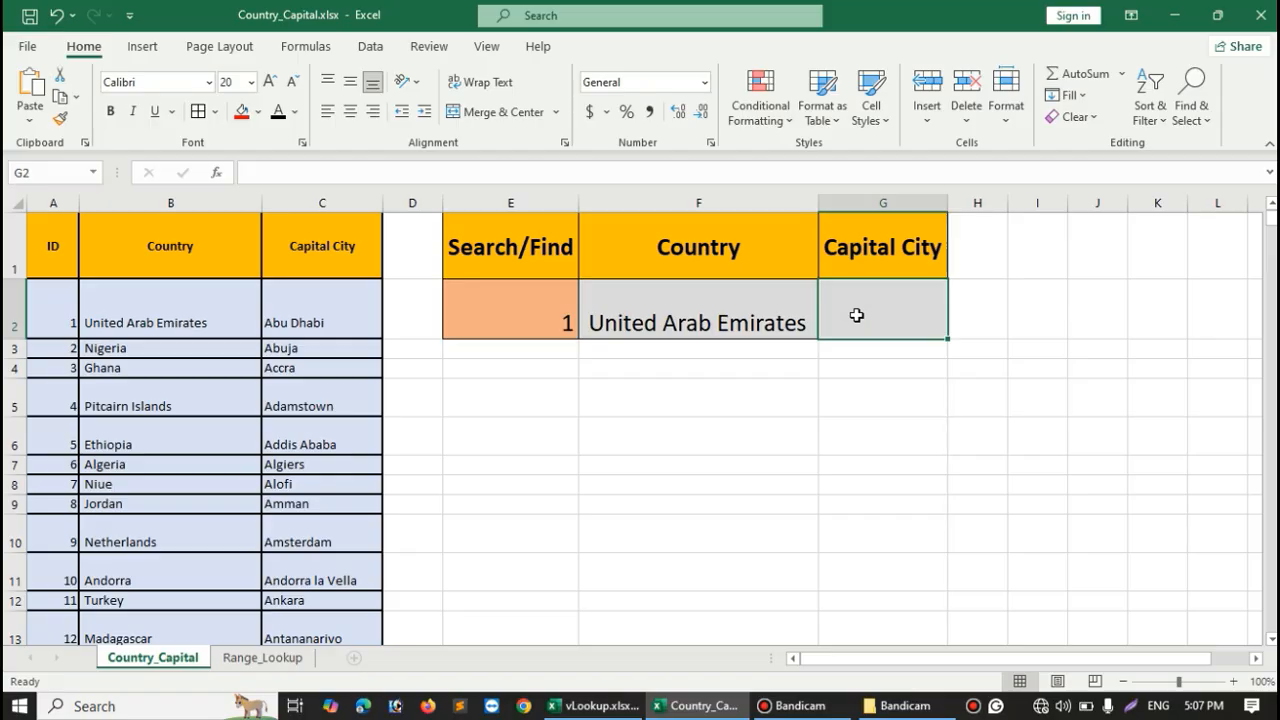
{"action": "left_click", "coordinate": [297, 177]}
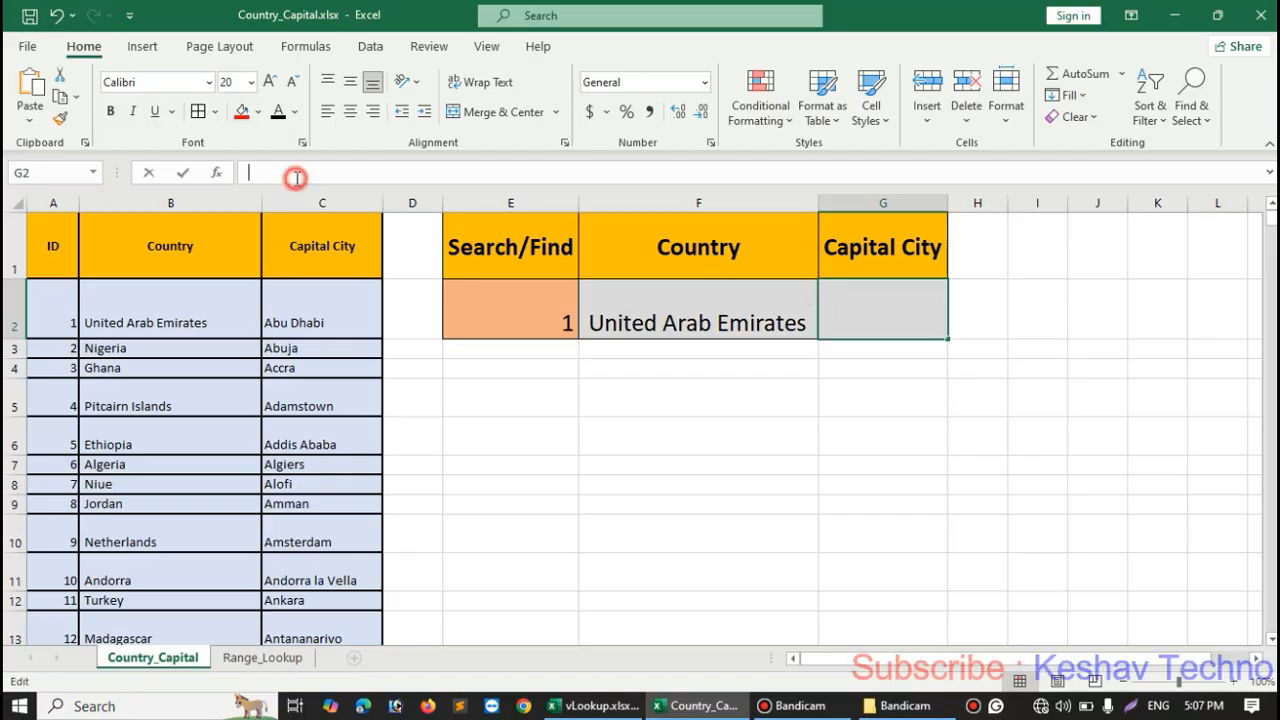
{"action": "type", "text": "=V"}
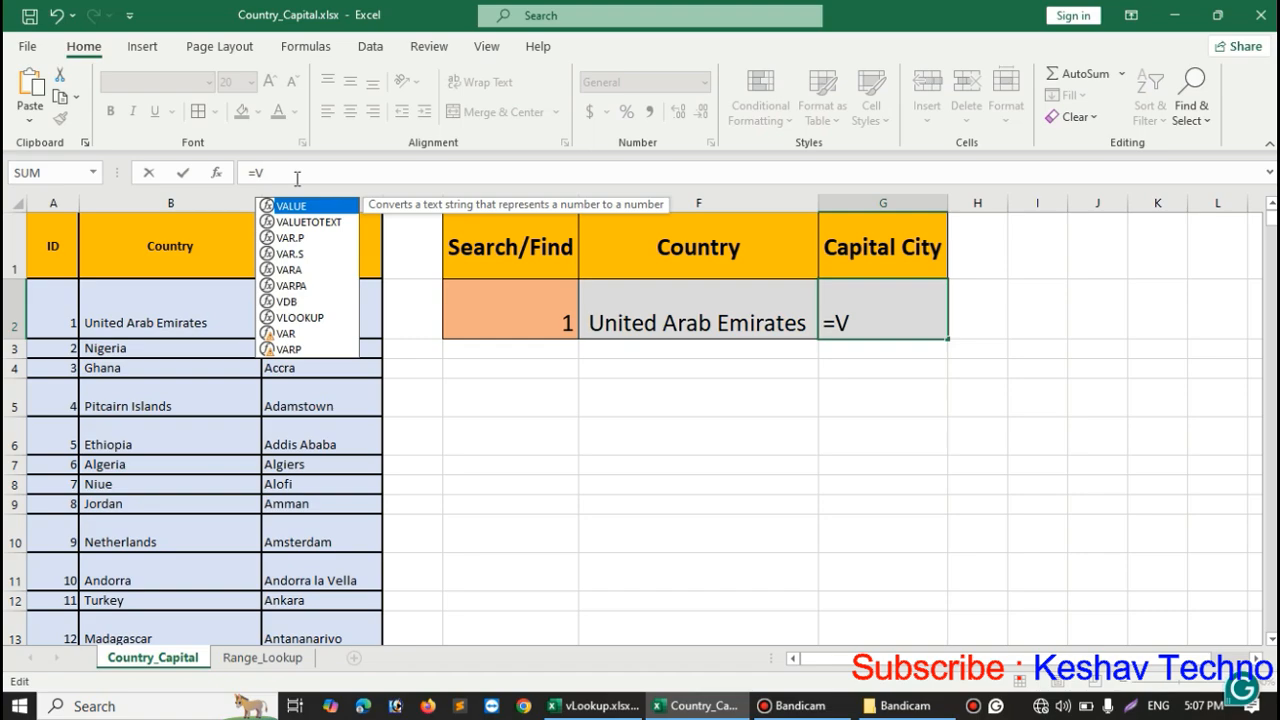
{"action": "type", "text": "LOOKU"}
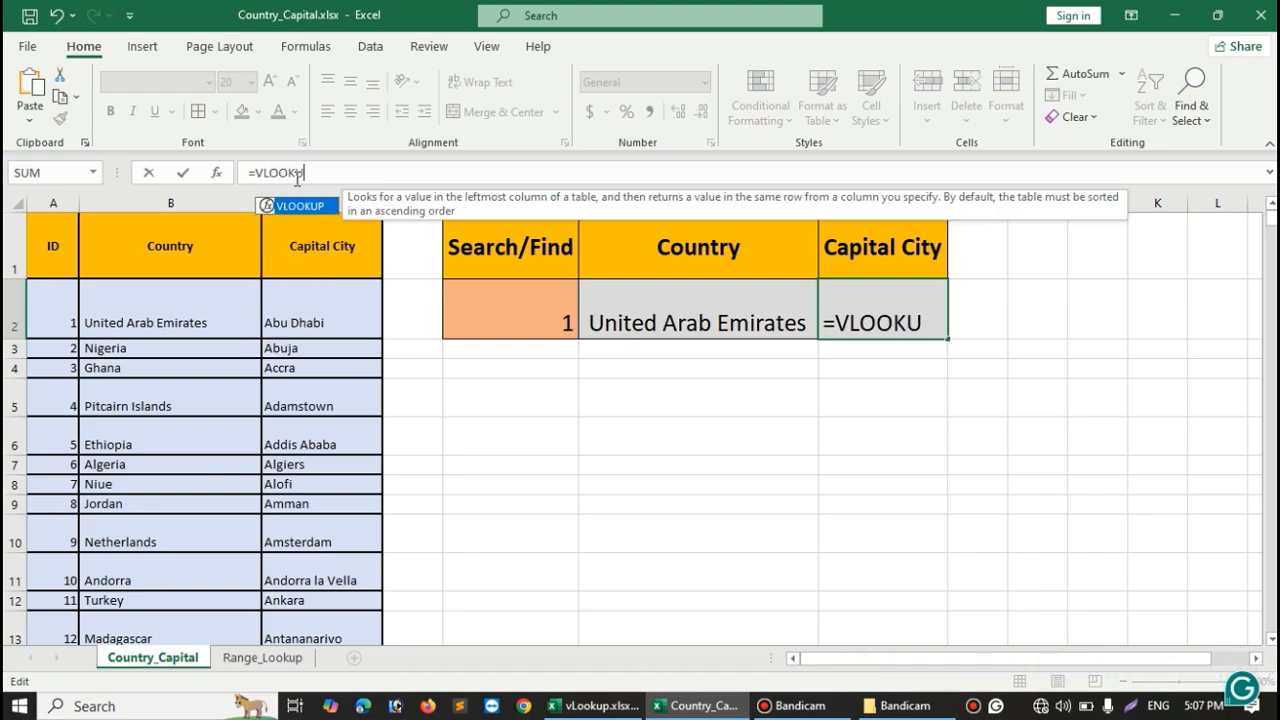
{"action": "type", "text": "P("}
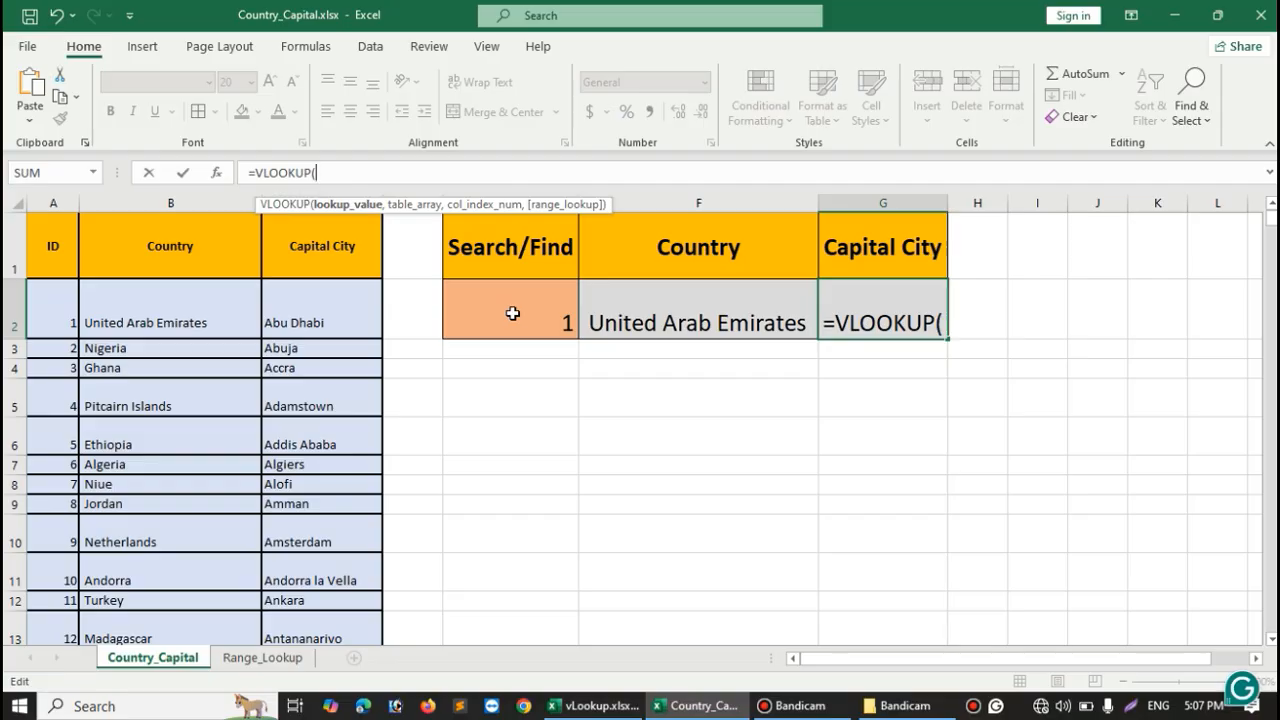
{"action": "left_click", "coordinate": [512, 314]}
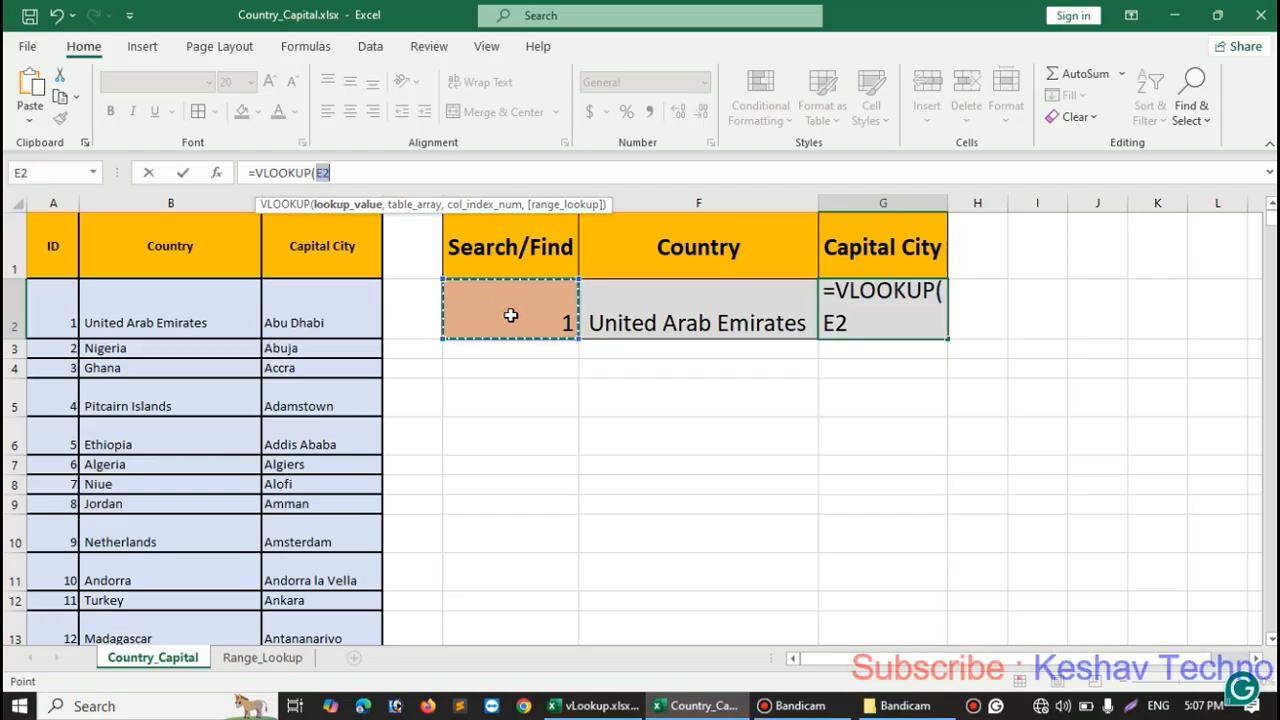
{"action": "key", "text": "Right"}
{"action": "left_click", "coordinate": [511, 315]}
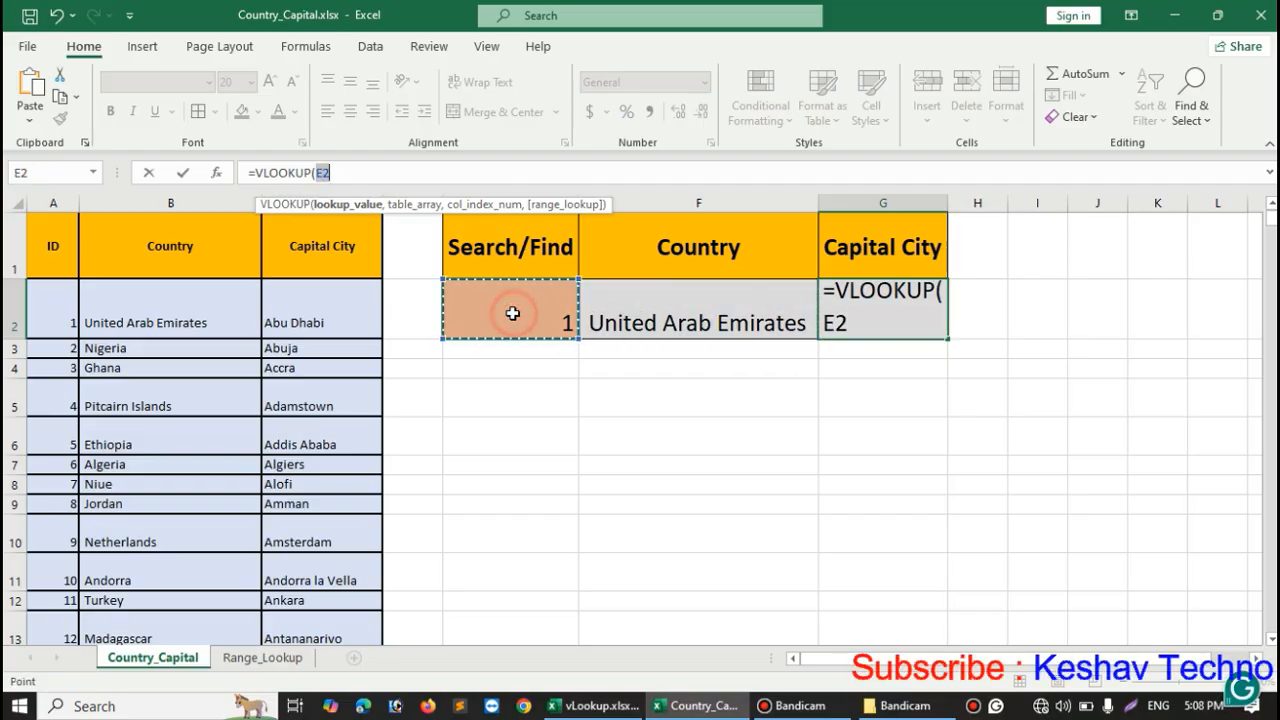
{"action": "left_click", "coordinate": [379, 178]}
{"action": "type", "text": ","}
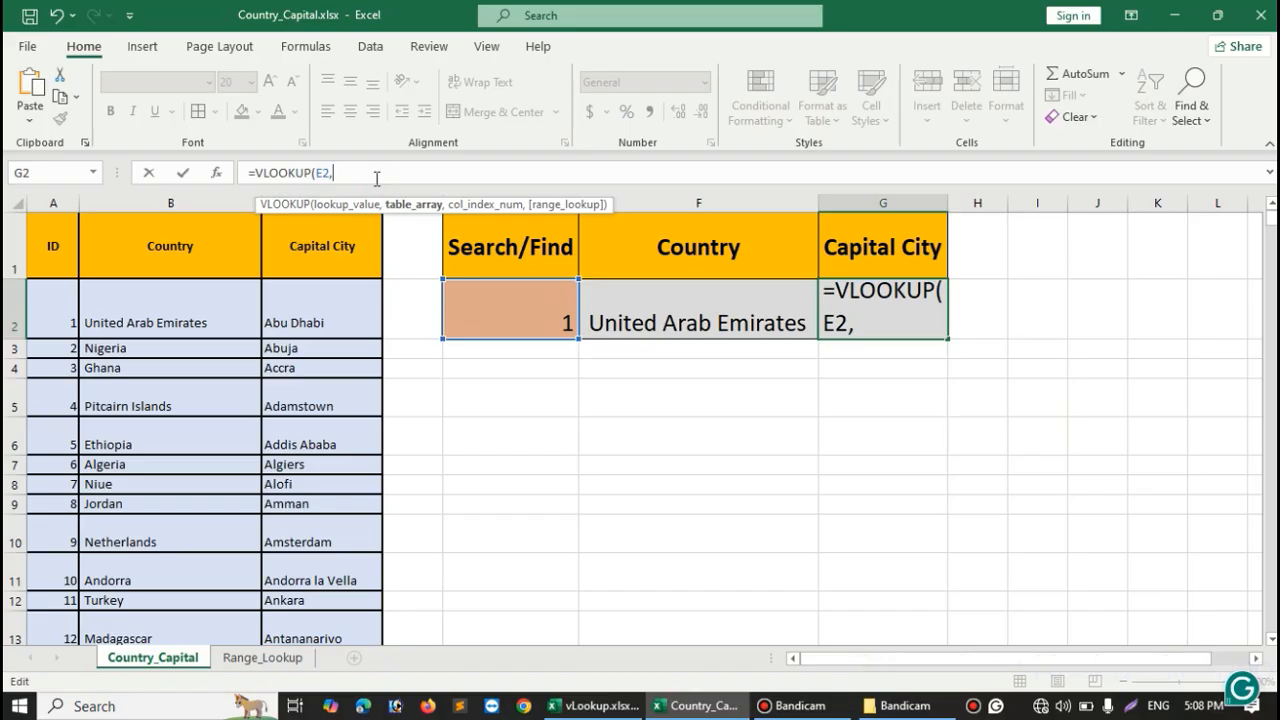
Add A2:C260 as the table array of the Capital City VLOOKUP in G2.
{"action": "type", "text": "A2"}
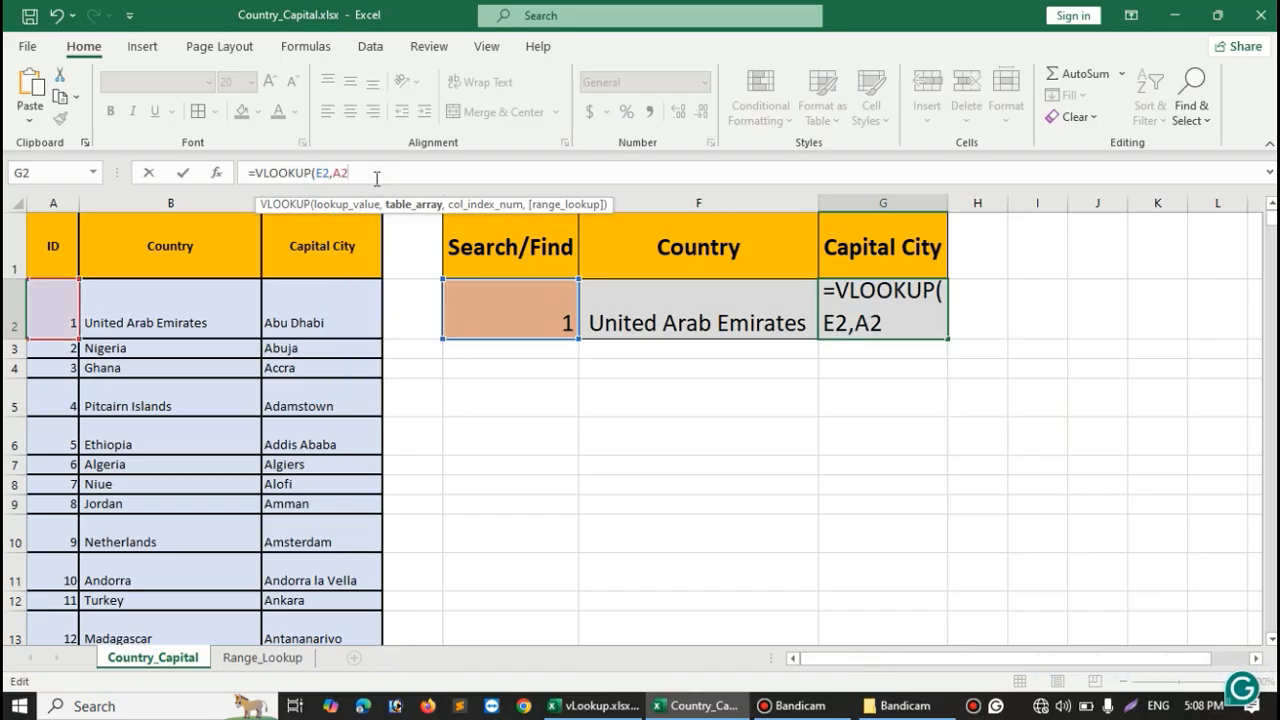
{"action": "type", "text": ":C260"}
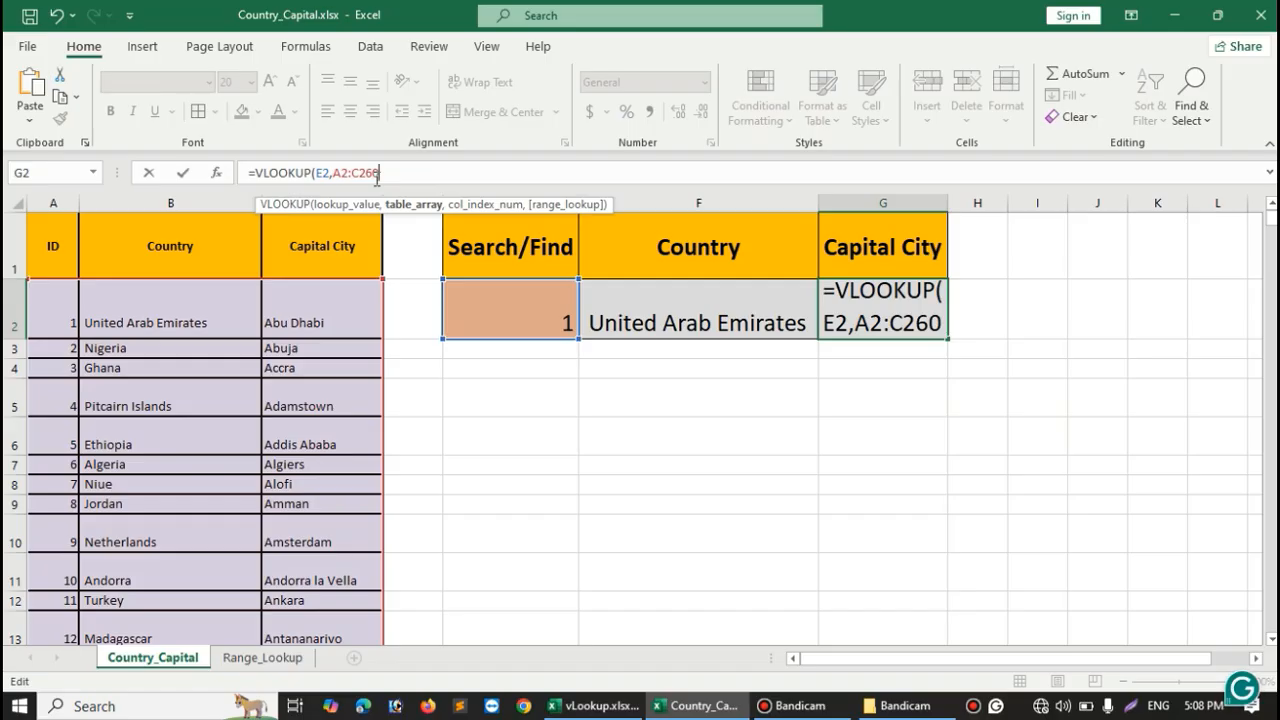
{"action": "type", "text": ","}
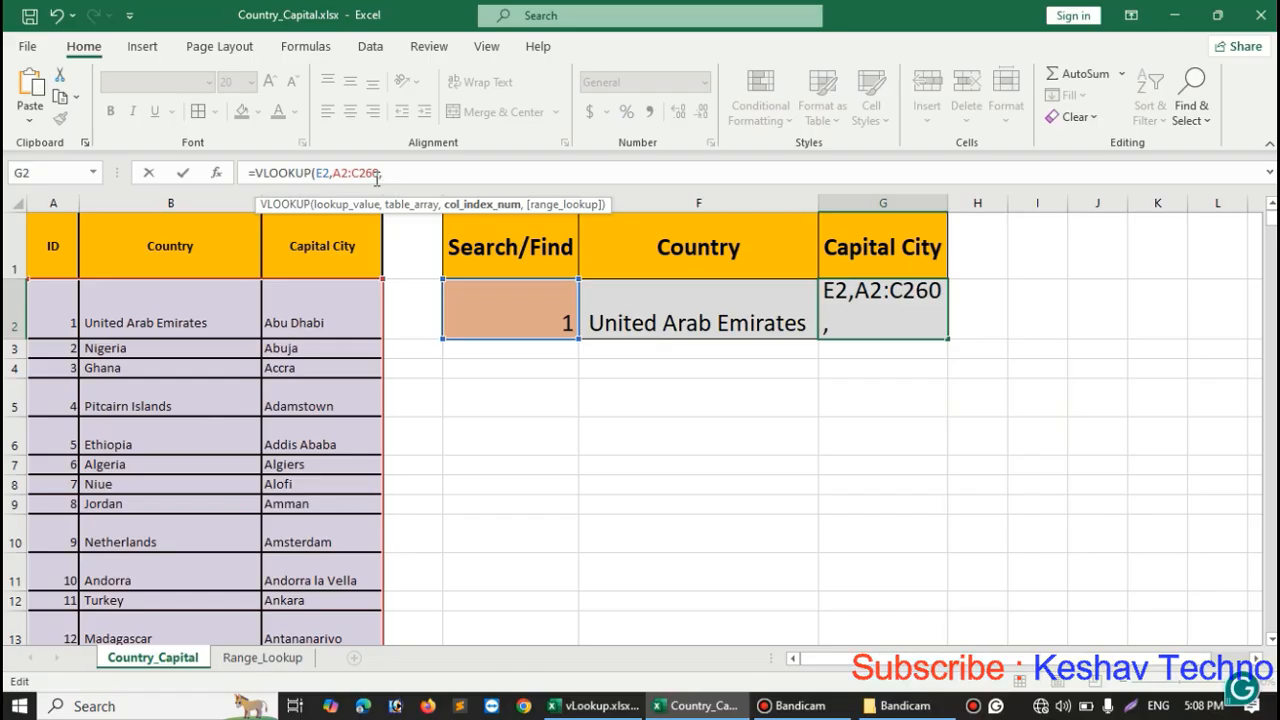
Complete the Capital City VLOOKUP in G2 with column index 3 and FALSE for an exact match.
{"action": "type", "text": "3"}
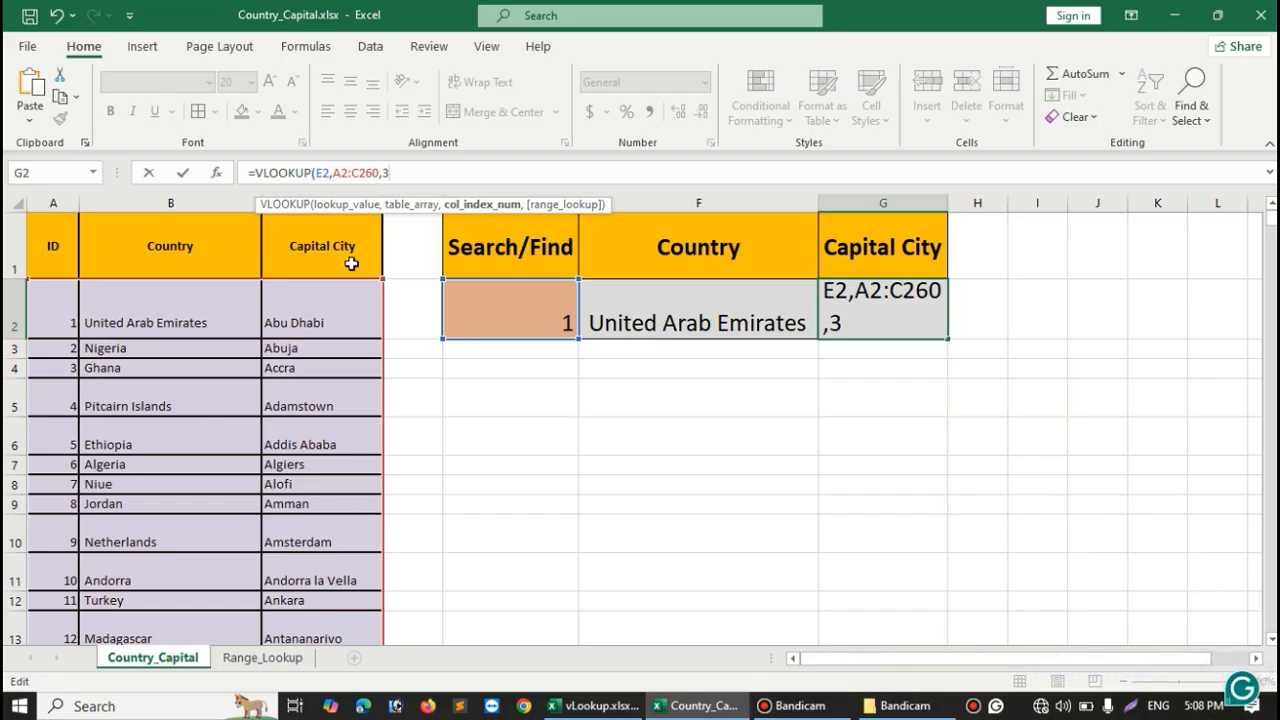
{"action": "type", "text": ","}
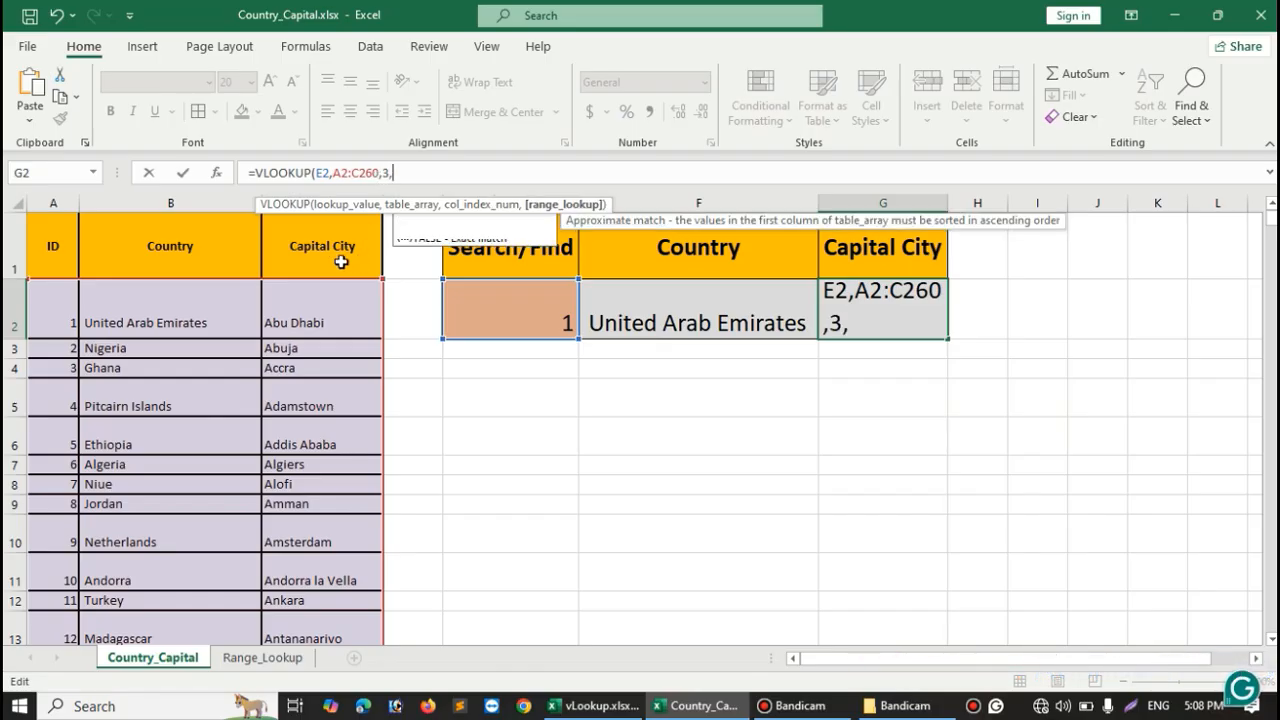
{"action": "type", "text": "FALSE)"}
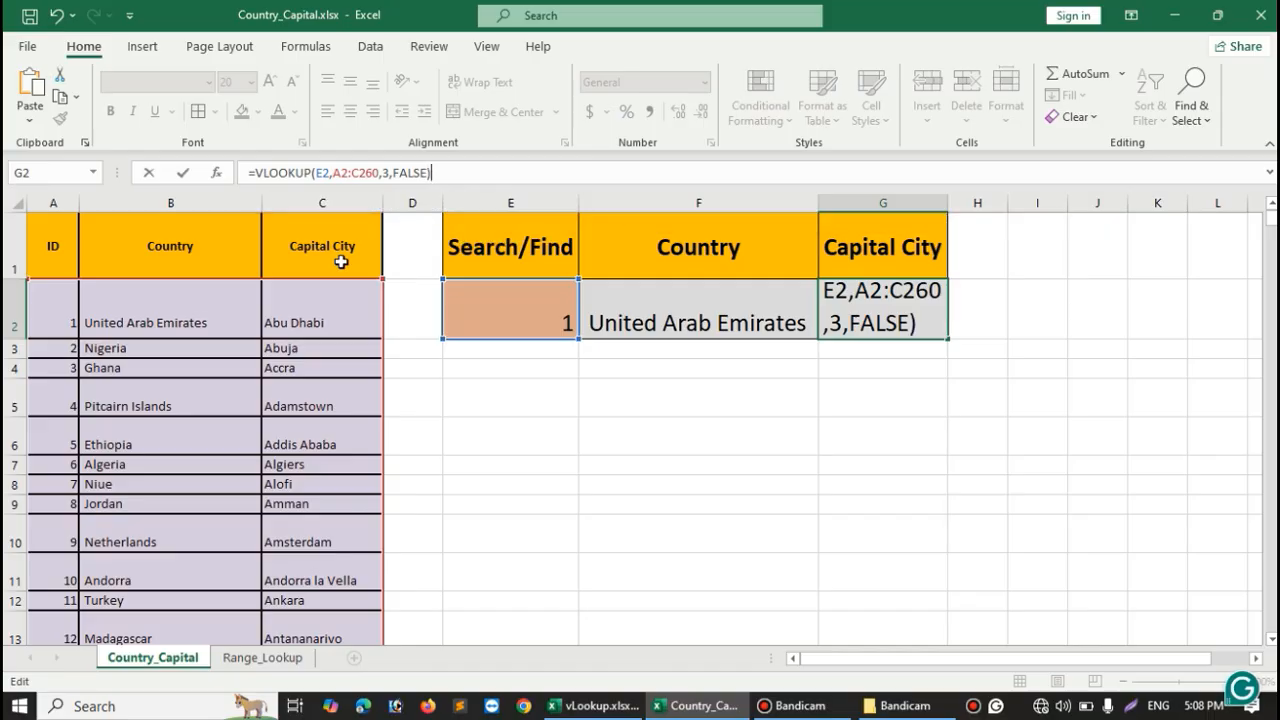
{"action": "key", "text": "Return"}
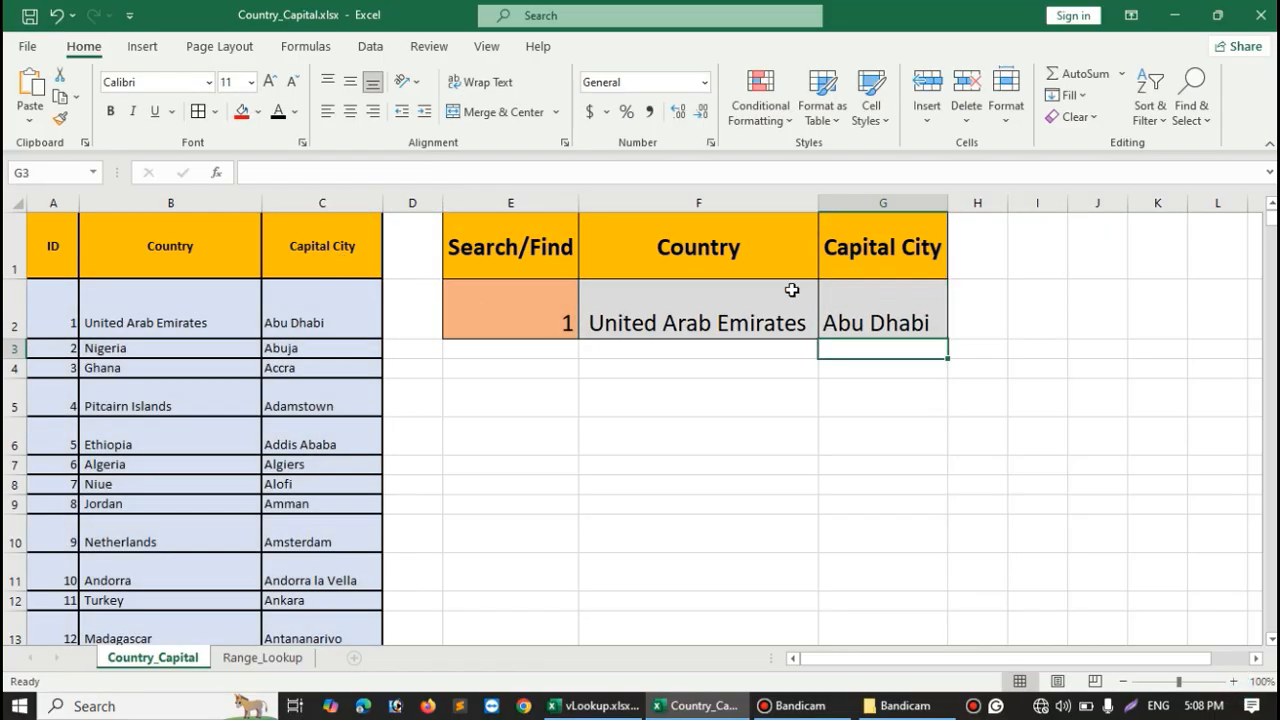
Enter 3 as the search ID in E2 and compare the Country and Capital City lookups with the matching table row.
{"action": "left_click", "coordinate": [538, 330]}
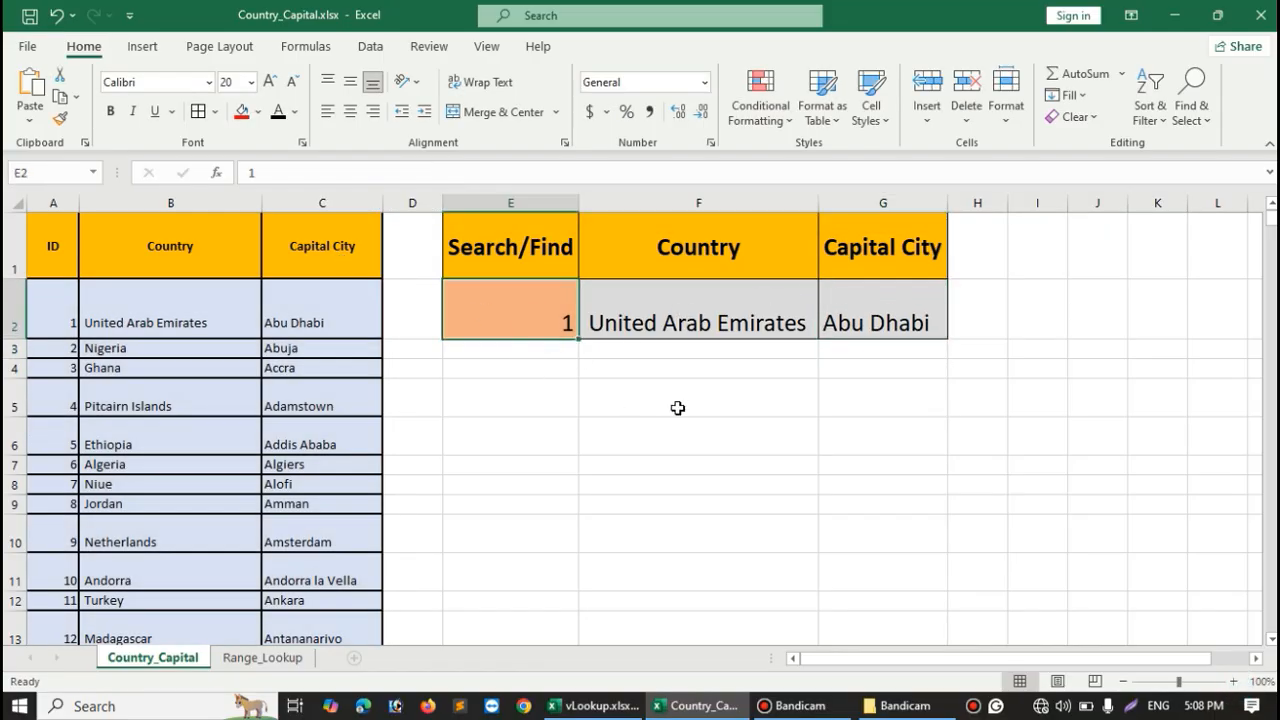
{"action": "type", "text": "3"}
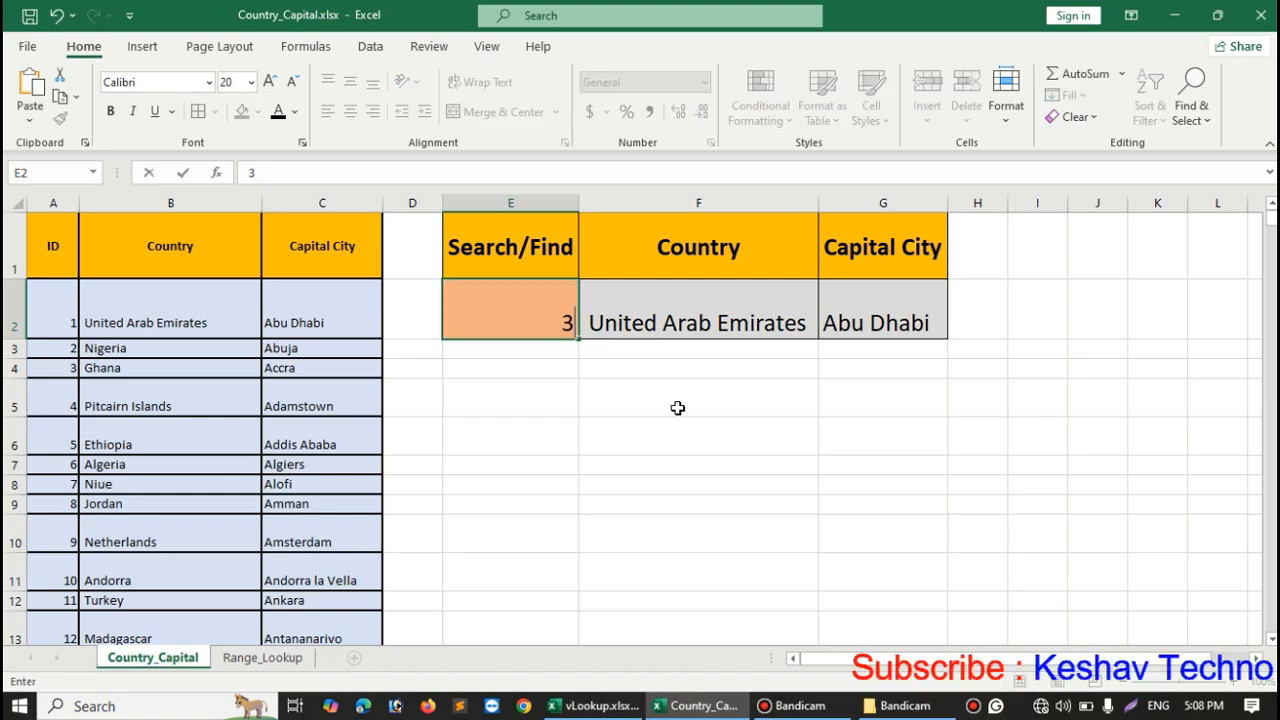
{"action": "key", "text": "Tab"}
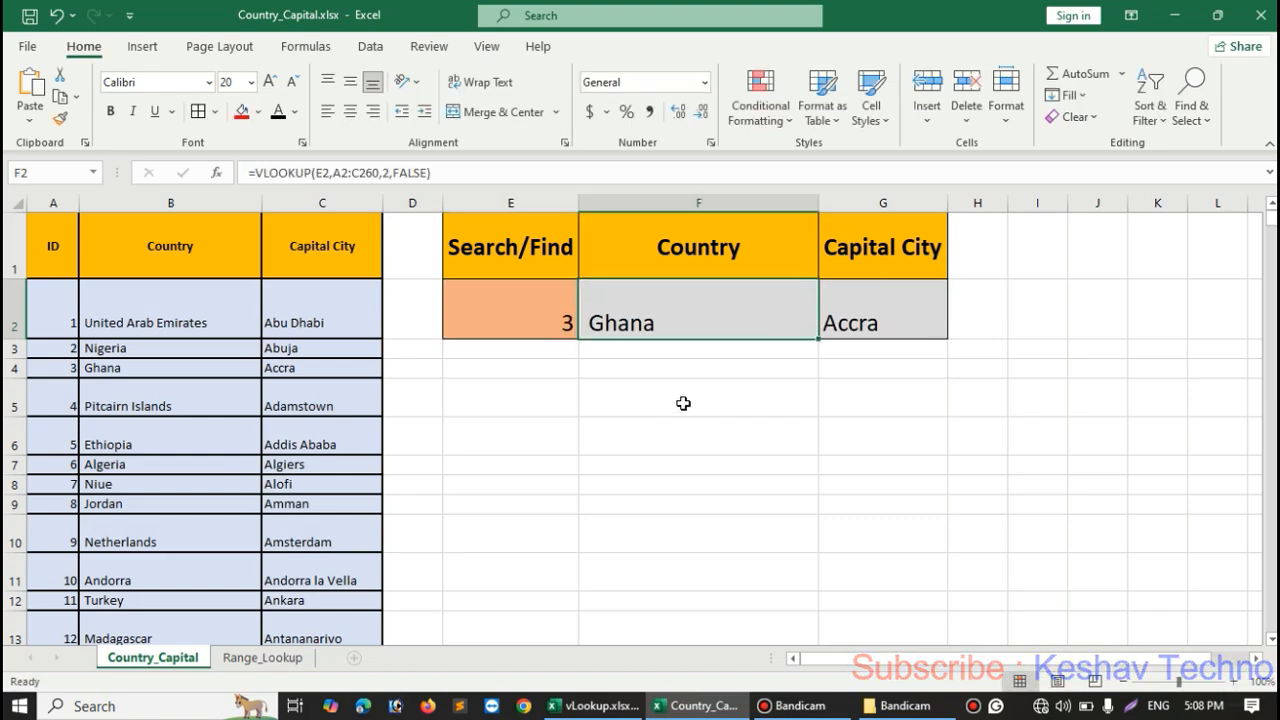
{"action": "left_click", "coordinate": [180, 370]}
{"action": "left_click", "coordinate": [300, 368]}
{"action": "left_click", "coordinate": [683, 320]}
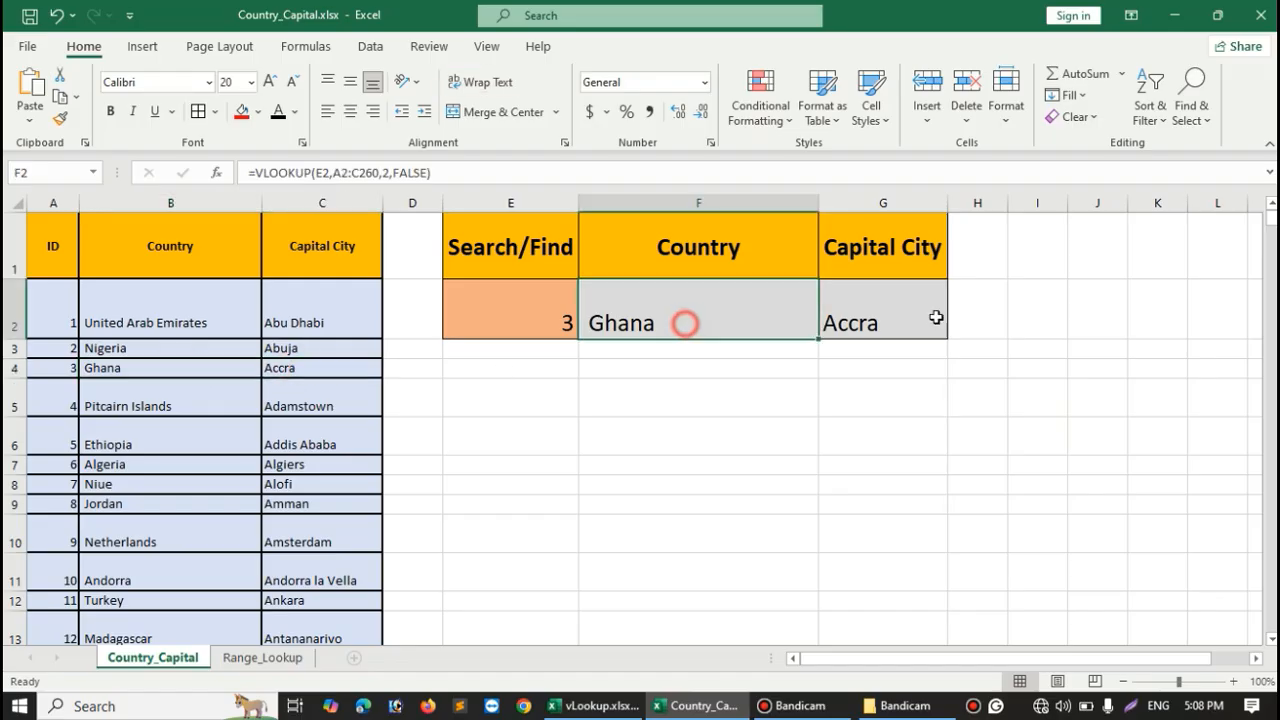
{"action": "left_click", "coordinate": [917, 316]}
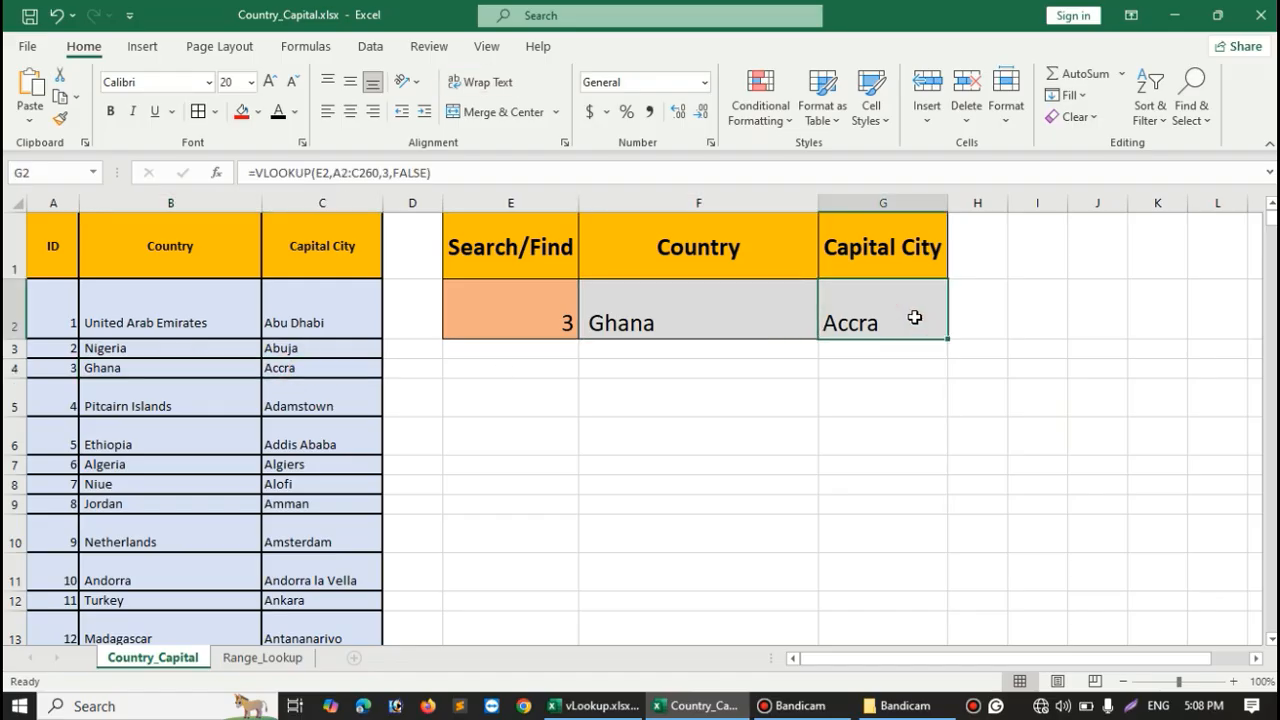
{"action": "left_click", "coordinate": [733, 322]}
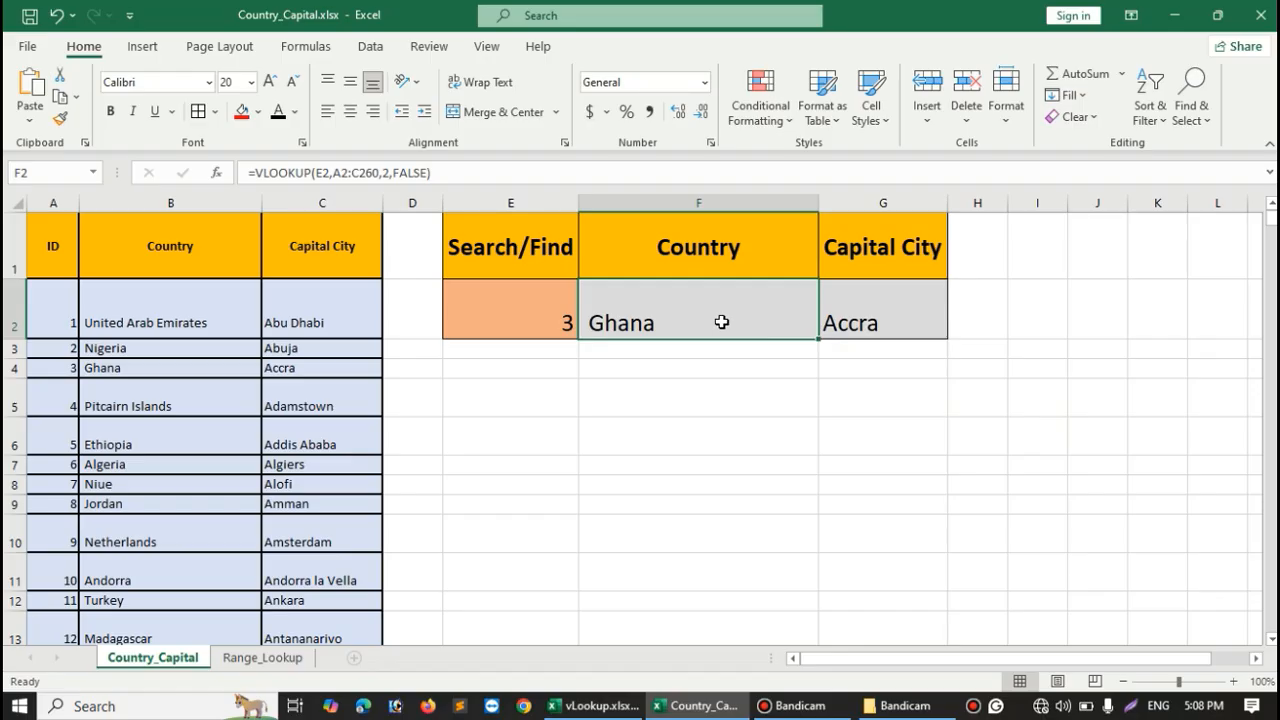
On the Range_Lookup sheet, start a VLOOKUP formula in the Return cell F2 with saving cell E2 as the lookup value.
{"action": "left_click", "coordinate": [261, 658]}
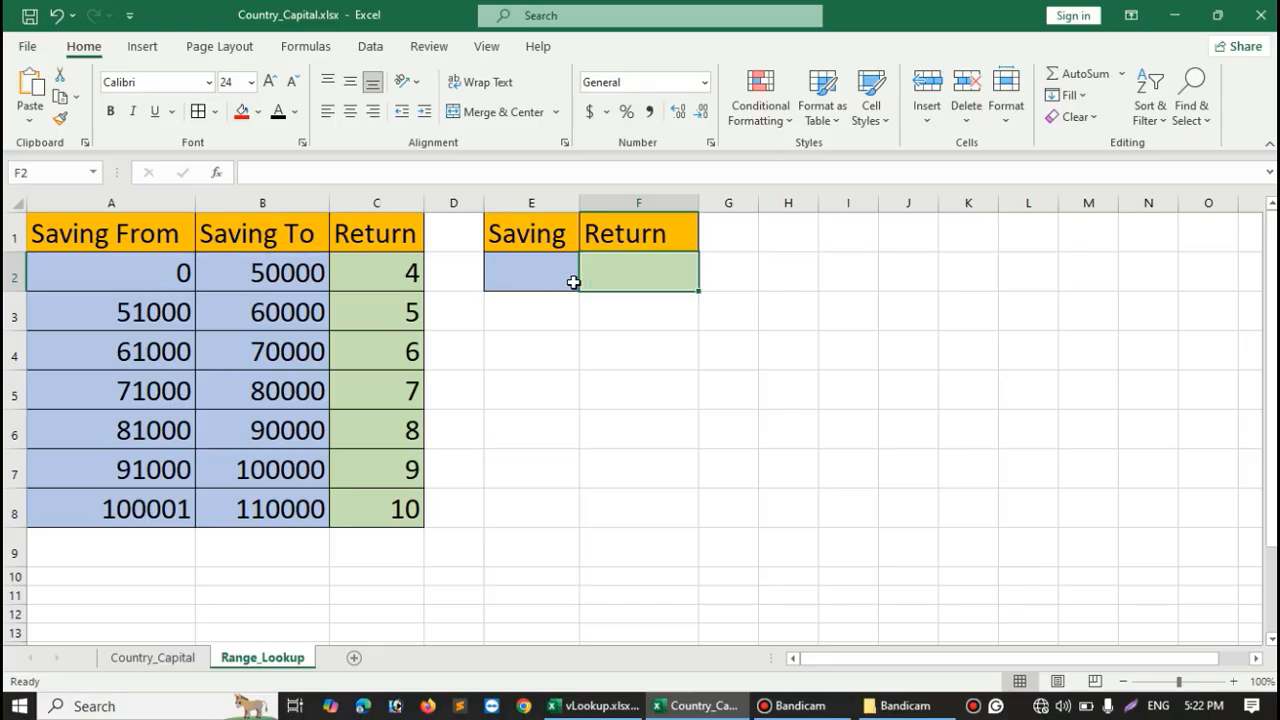
{"action": "left_click", "coordinate": [535, 268]}
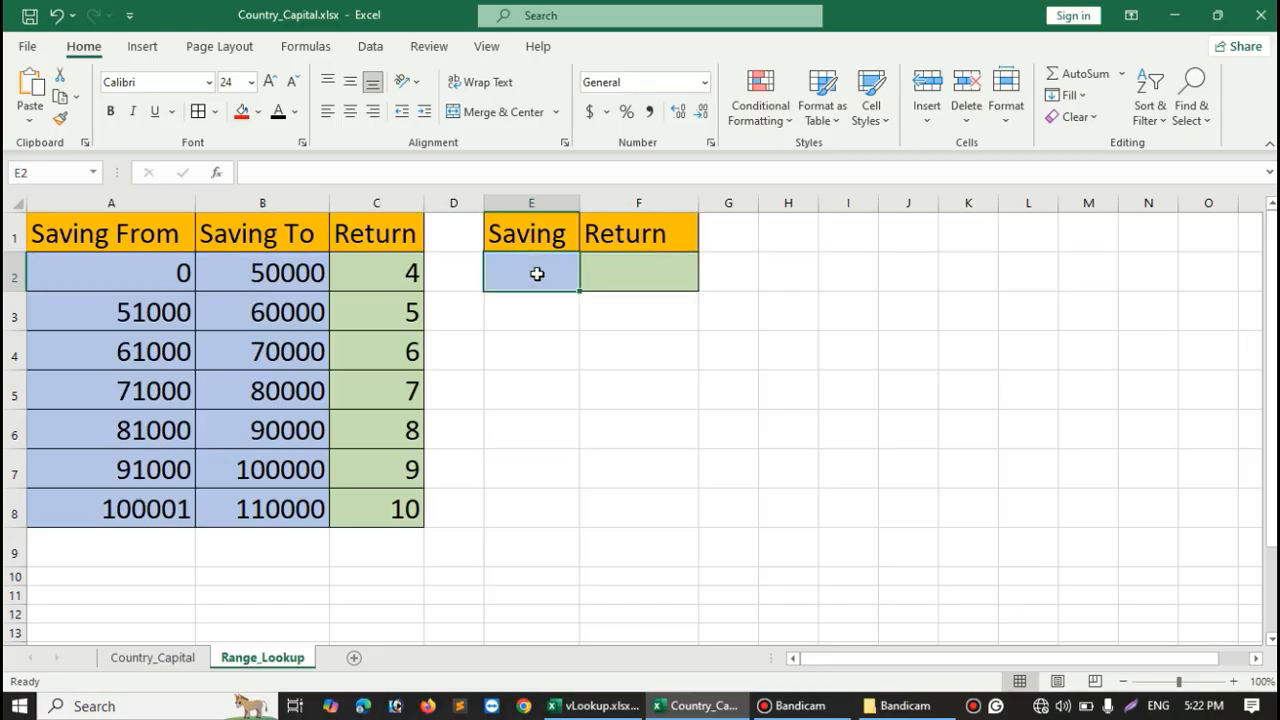
{"action": "left_click", "coordinate": [607, 272]}
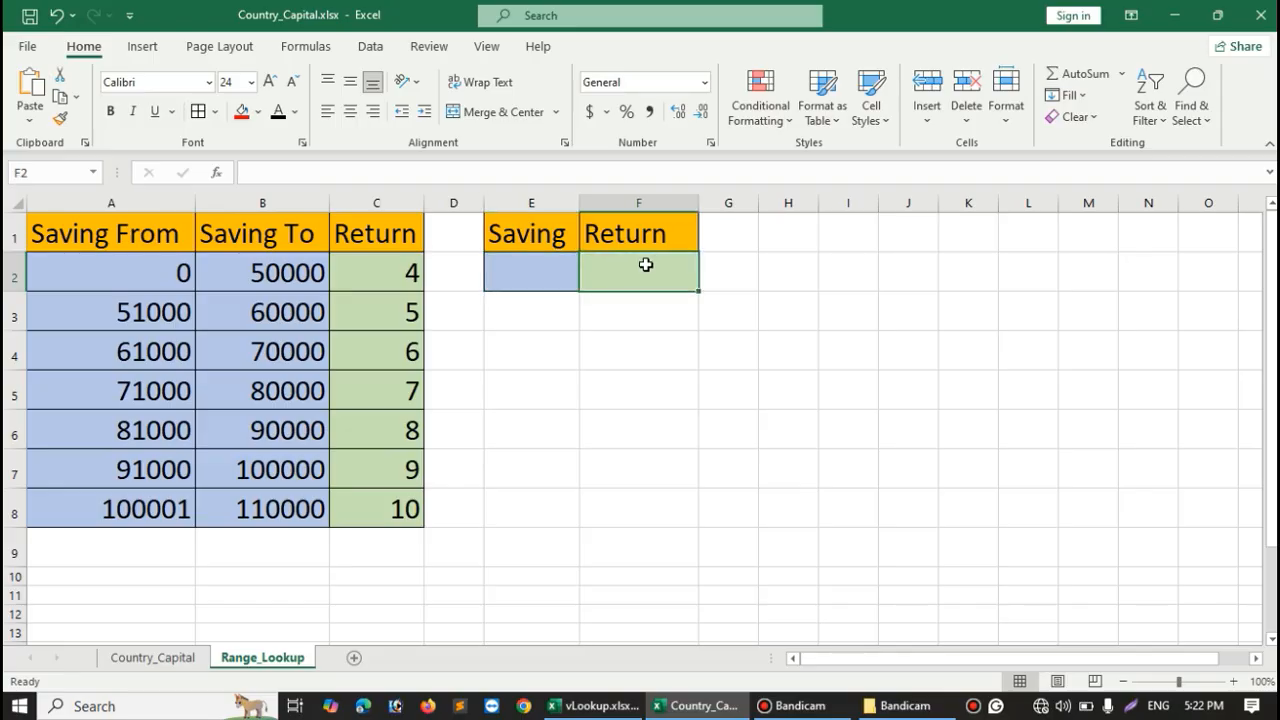
{"action": "left_click", "coordinate": [527, 167]}
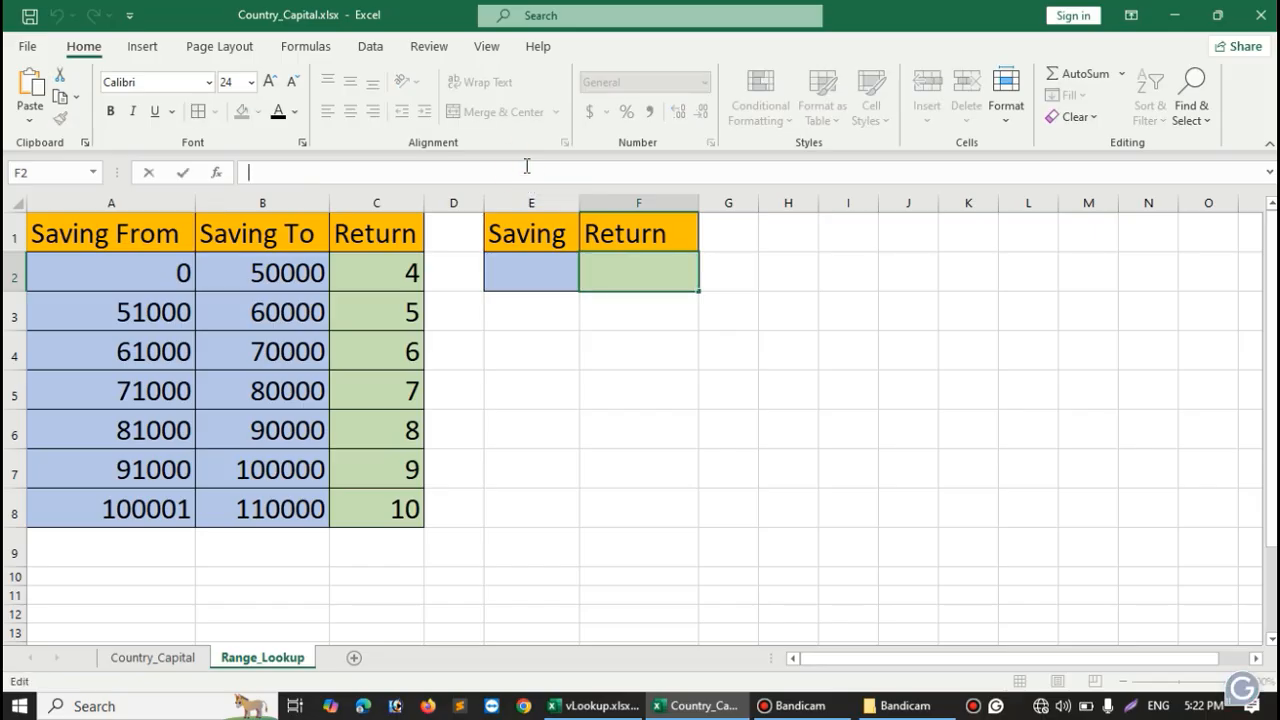
{"action": "type", "text": "=VLOOU"}
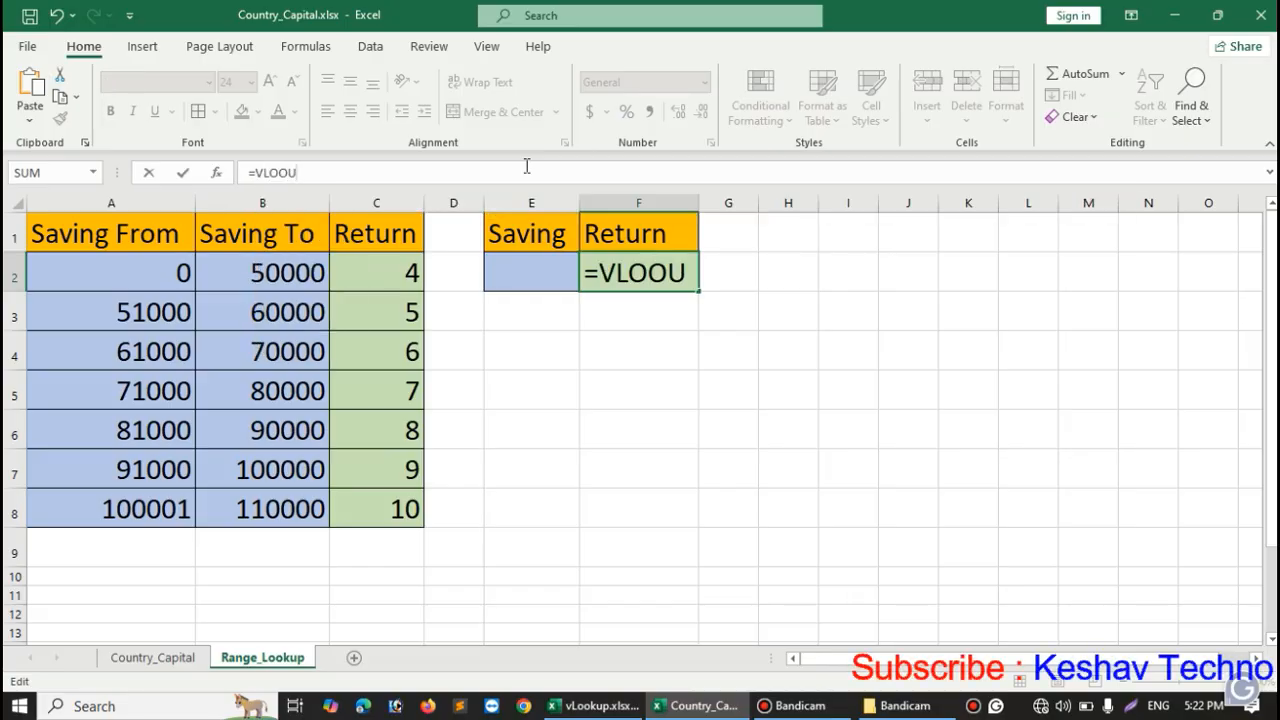
{"action": "key", "text": "BackSpace"}
{"action": "type", "text": "K"}
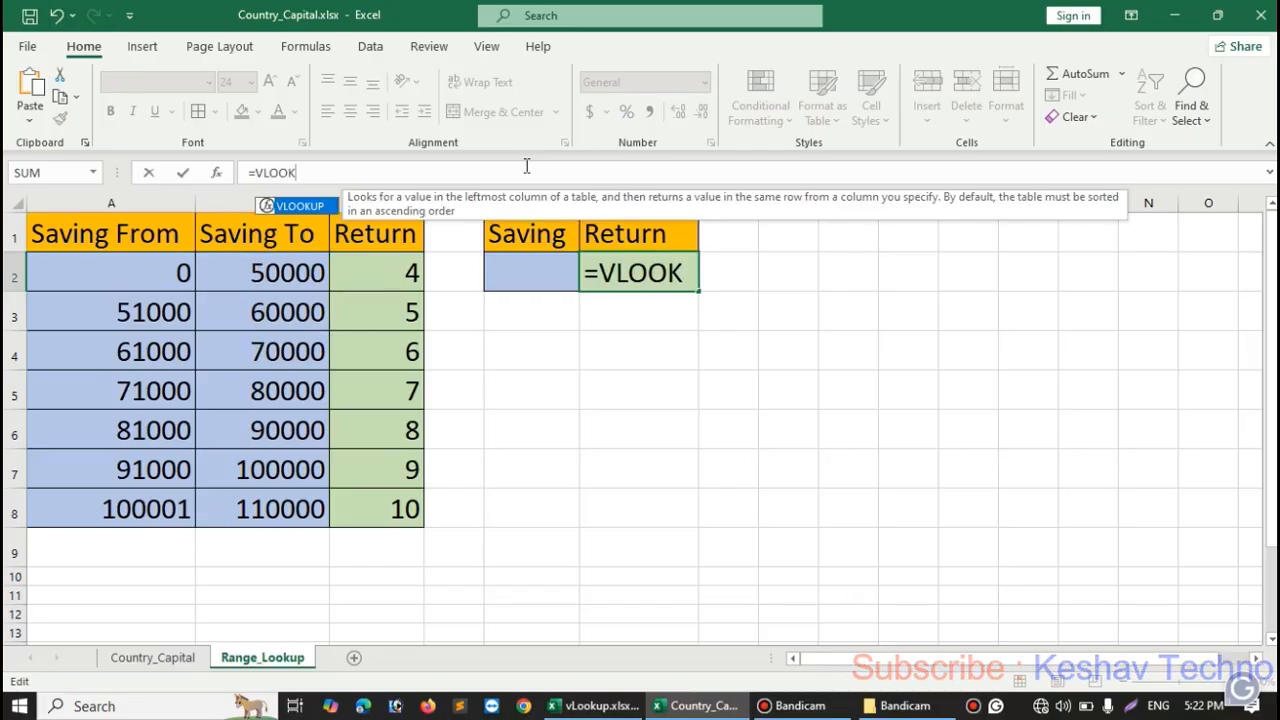
{"action": "type", "text": "UP("}
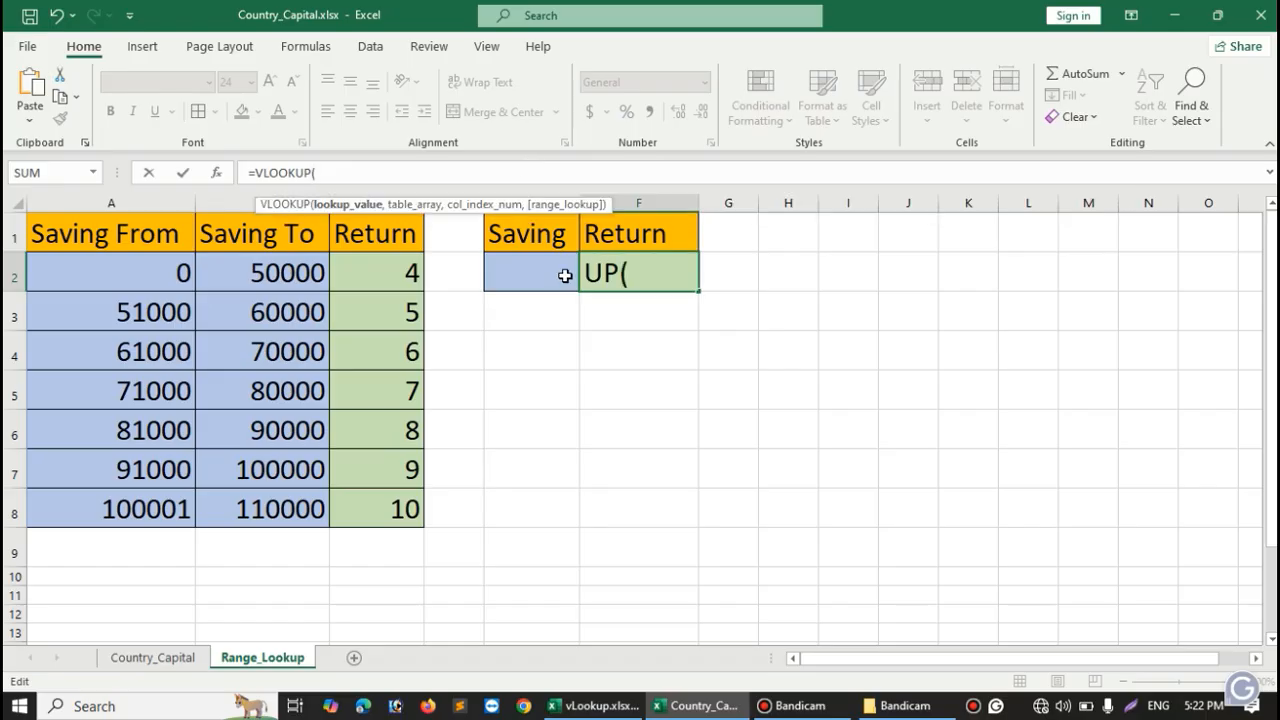
{"action": "left_click", "coordinate": [512, 280]}
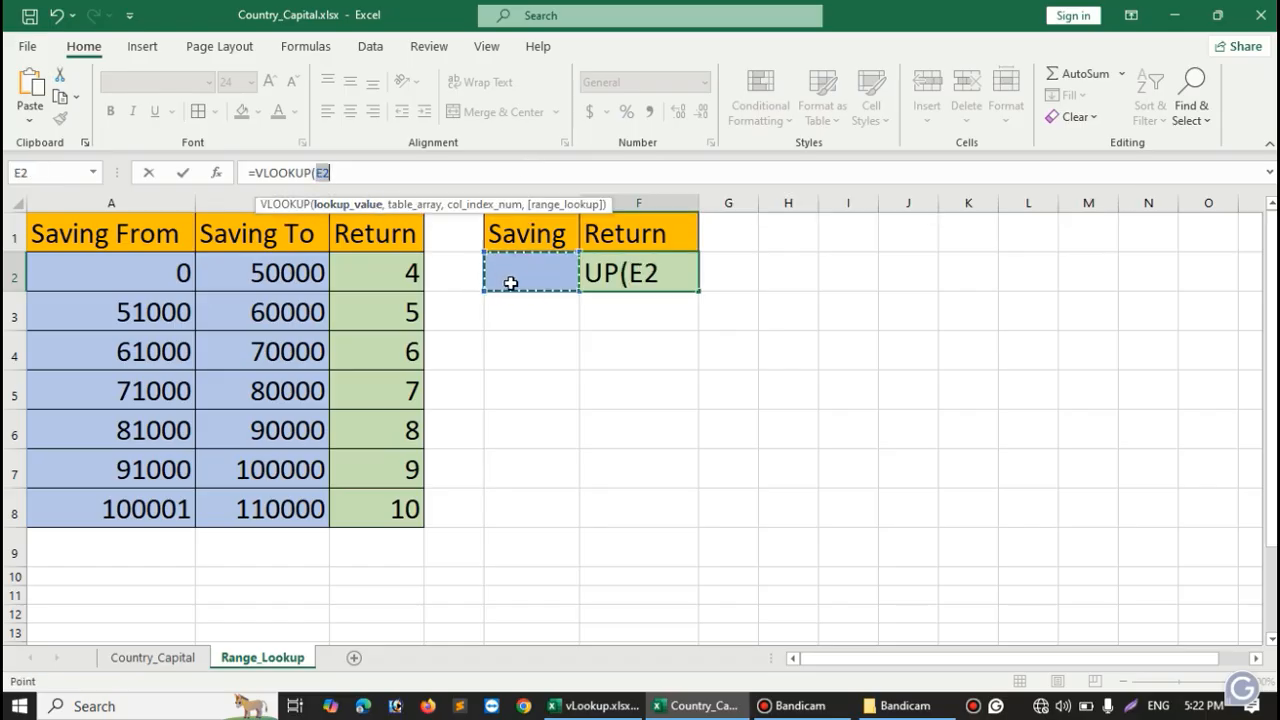
{"action": "left_click", "coordinate": [426, 170]}
{"action": "type", "text": ","}
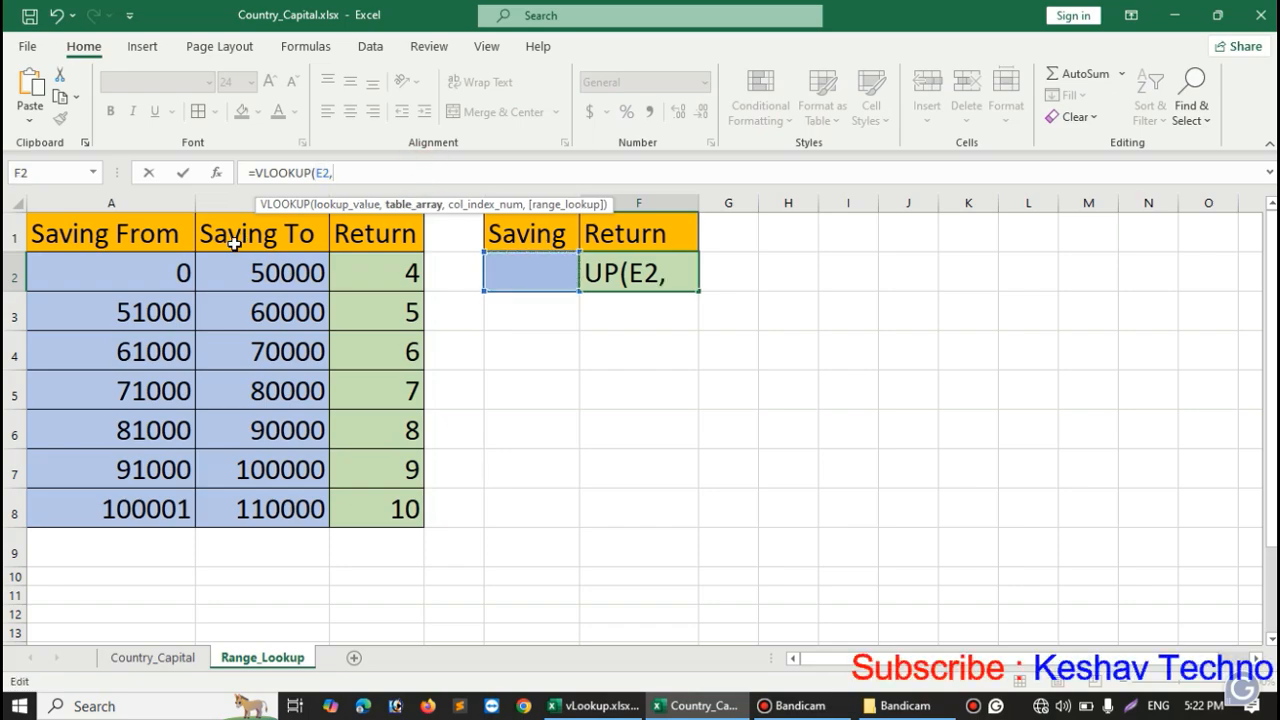
Complete the Return VLOOKUP in F2 with table array A2:C8, column index 3 and FALSE for an exact match.
{"action": "left_click_drag", "start_coordinate": [177, 271], "coordinate": [358, 501]}
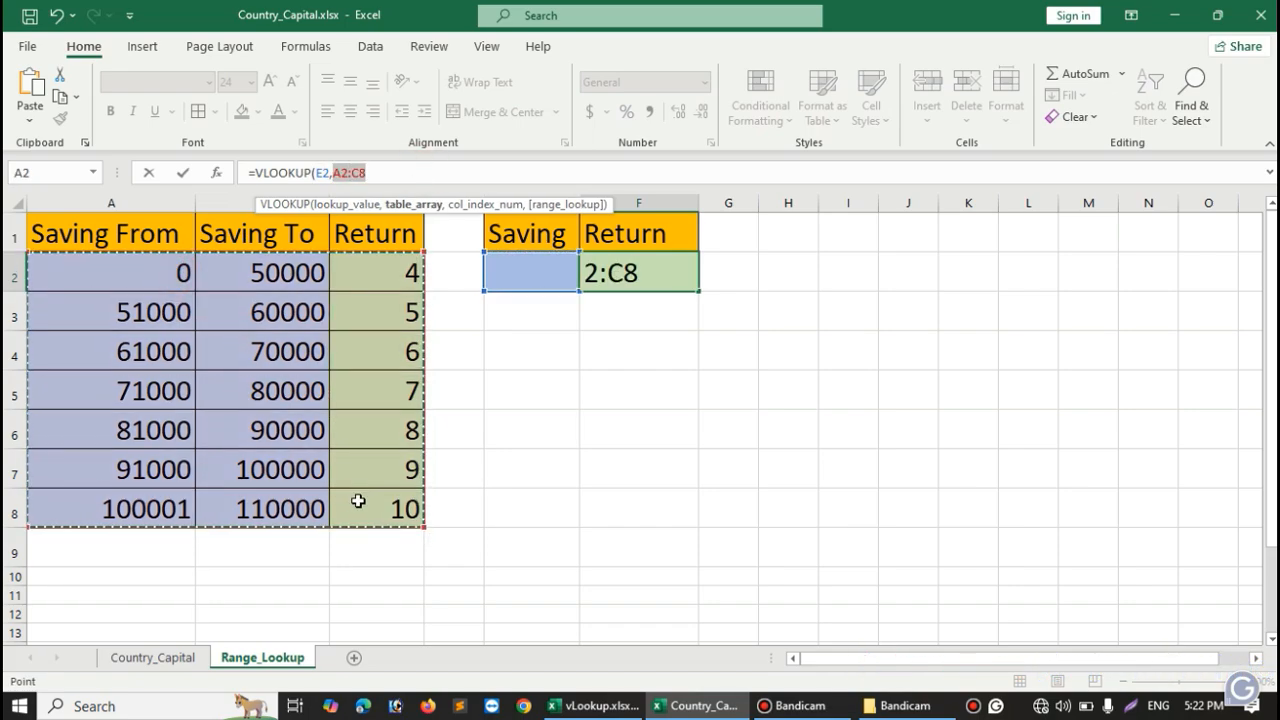
{"action": "left_click", "coordinate": [449, 175]}
{"action": "type", "text": ","}
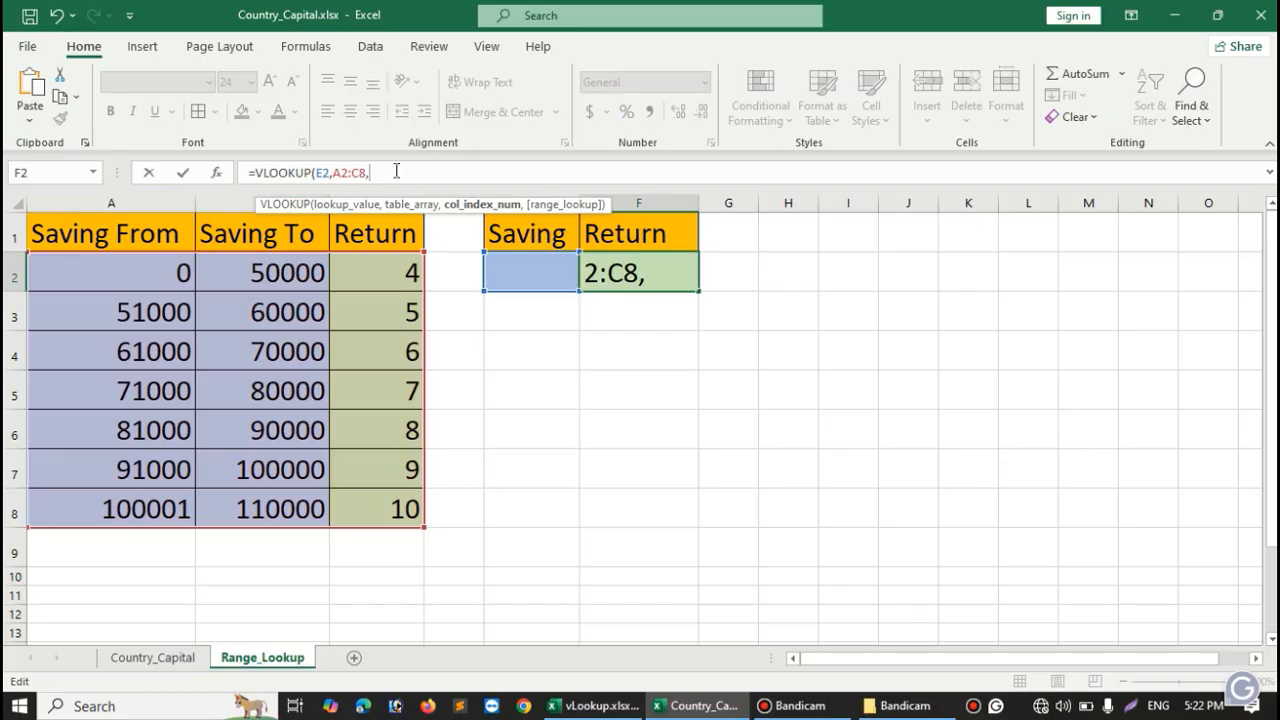
{"action": "type", "text": "3,"}
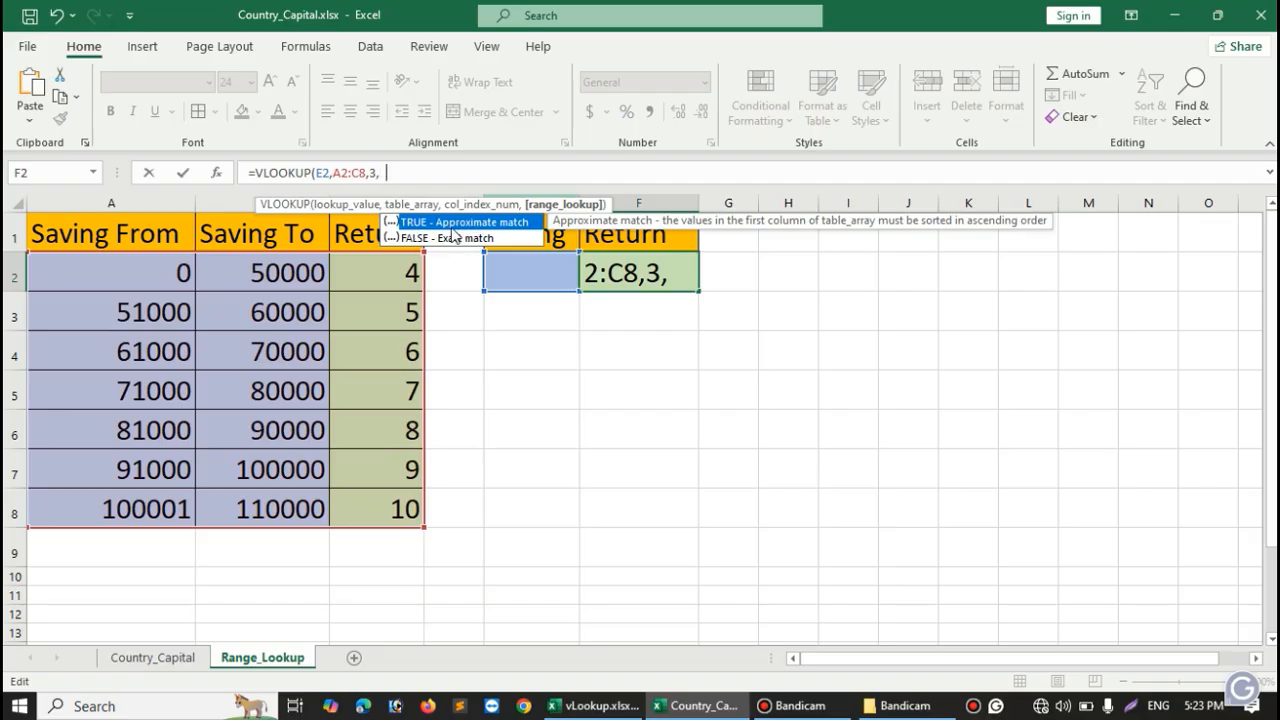
{"action": "type", "text": "FALSE"}
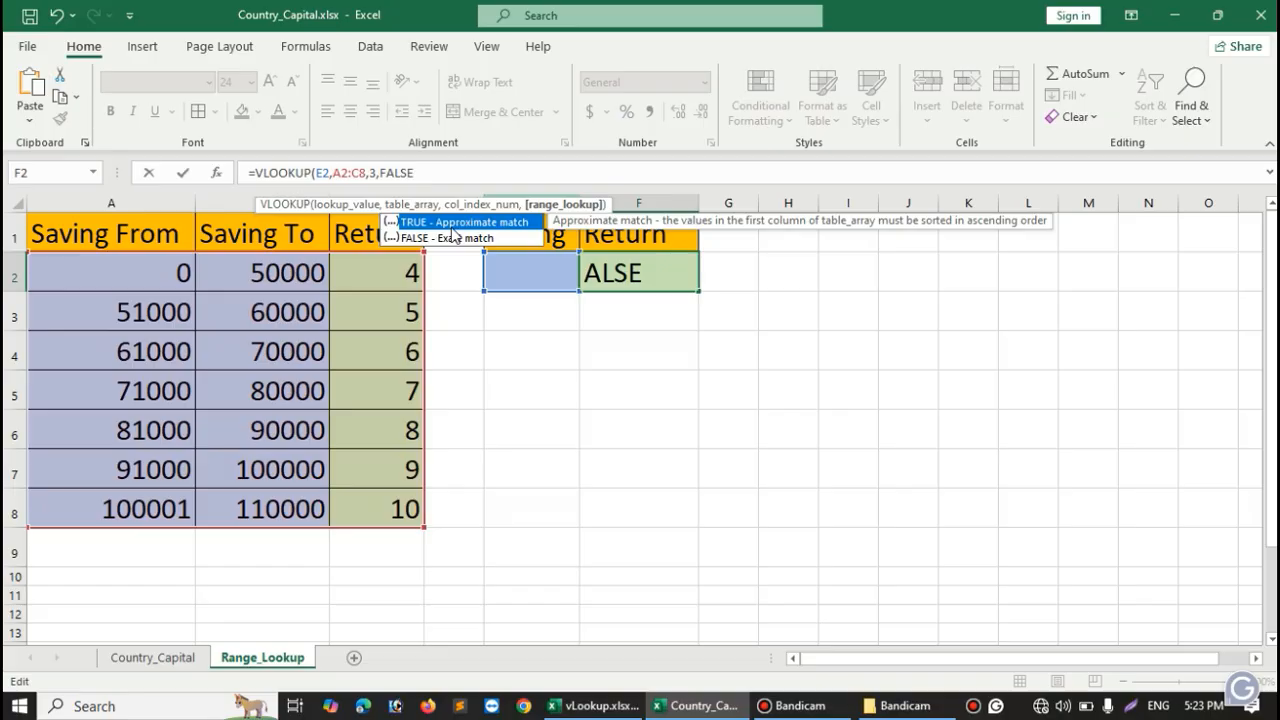
{"action": "type", "text": ")"}
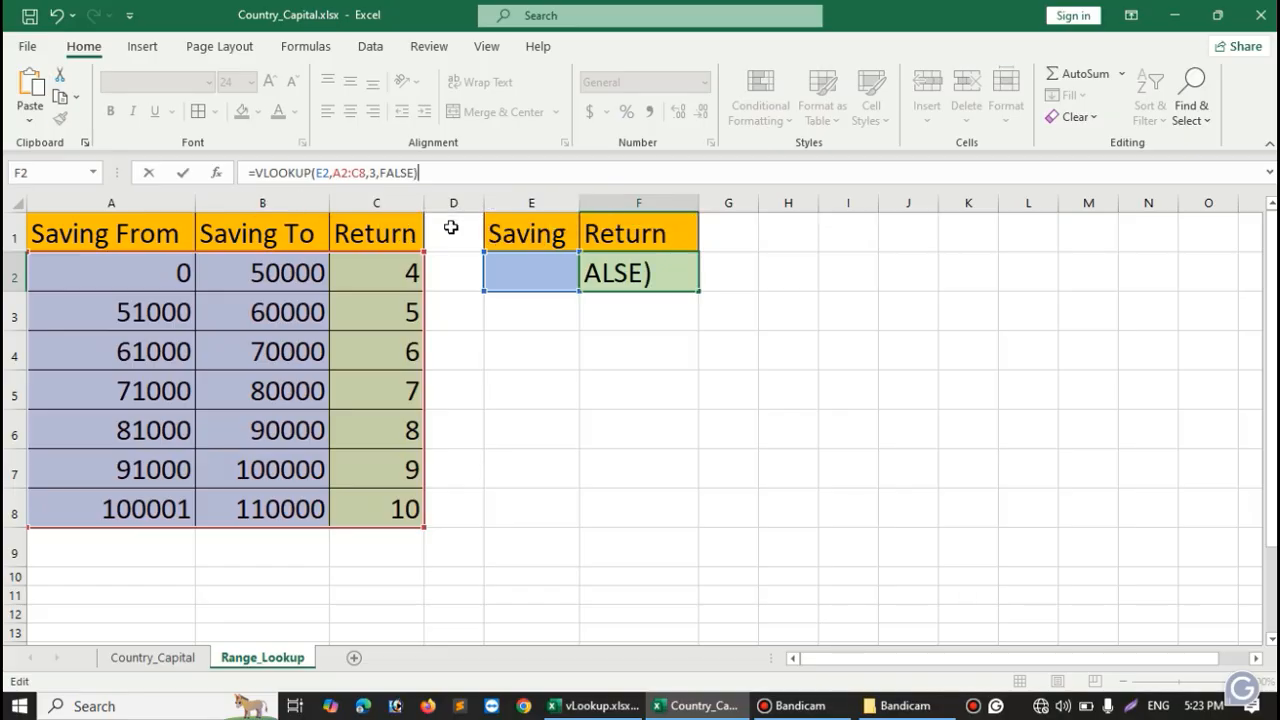
{"action": "key", "text": "Return"}
Enter 51000 as the saving in E2 and compare the Return lookup with the table row for 51000.
{"action": "left_click", "coordinate": [535, 275]}
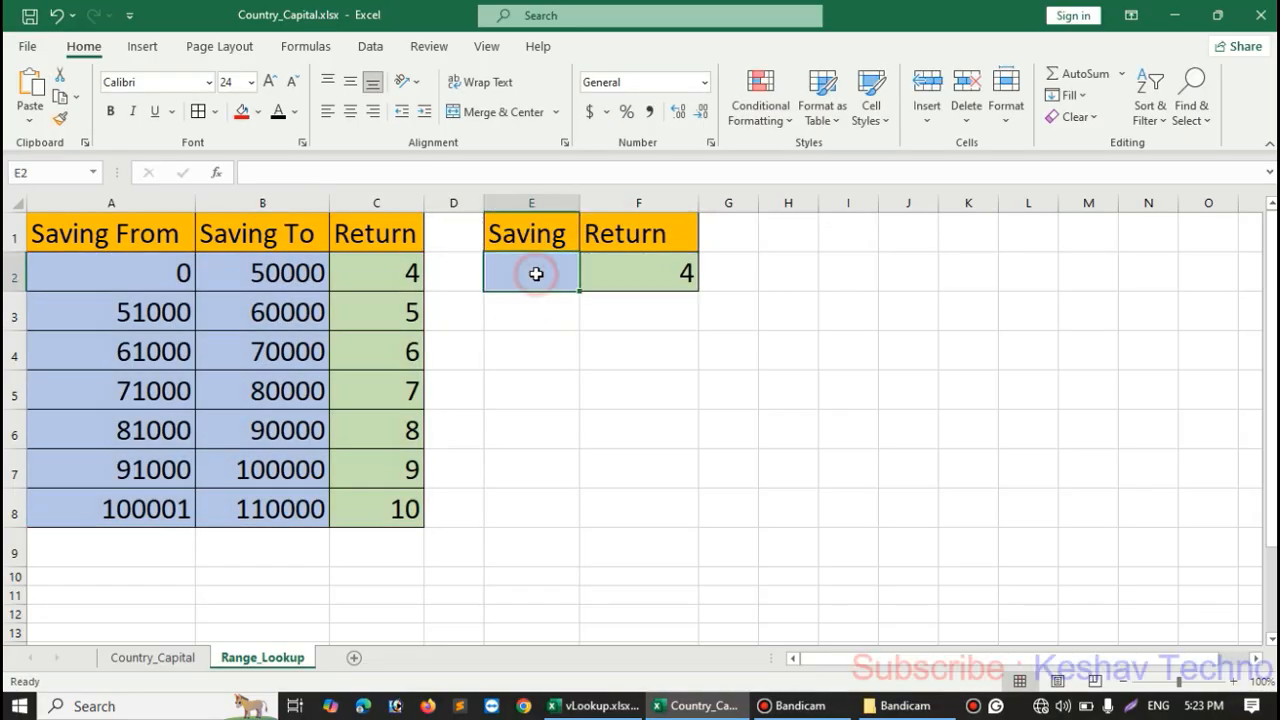
{"action": "type", "text": "51000"}
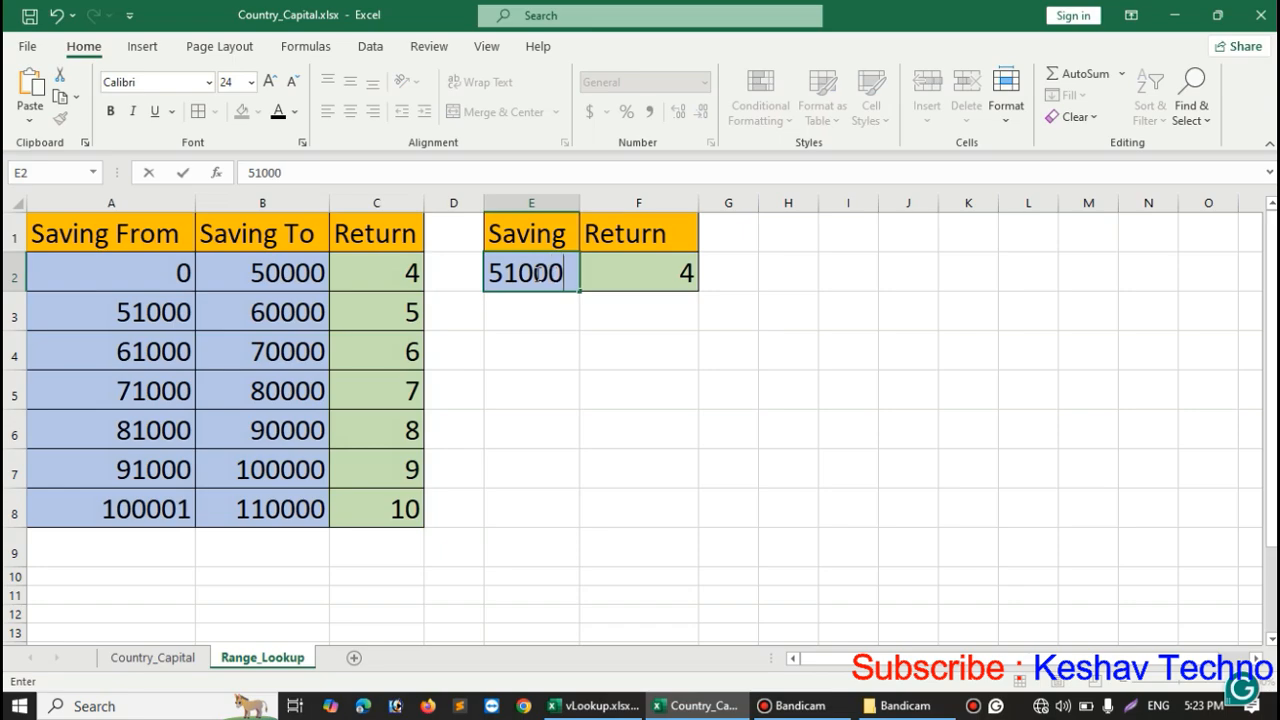
{"action": "key", "text": "Return"}
{"action": "left_click", "coordinate": [674, 273]}
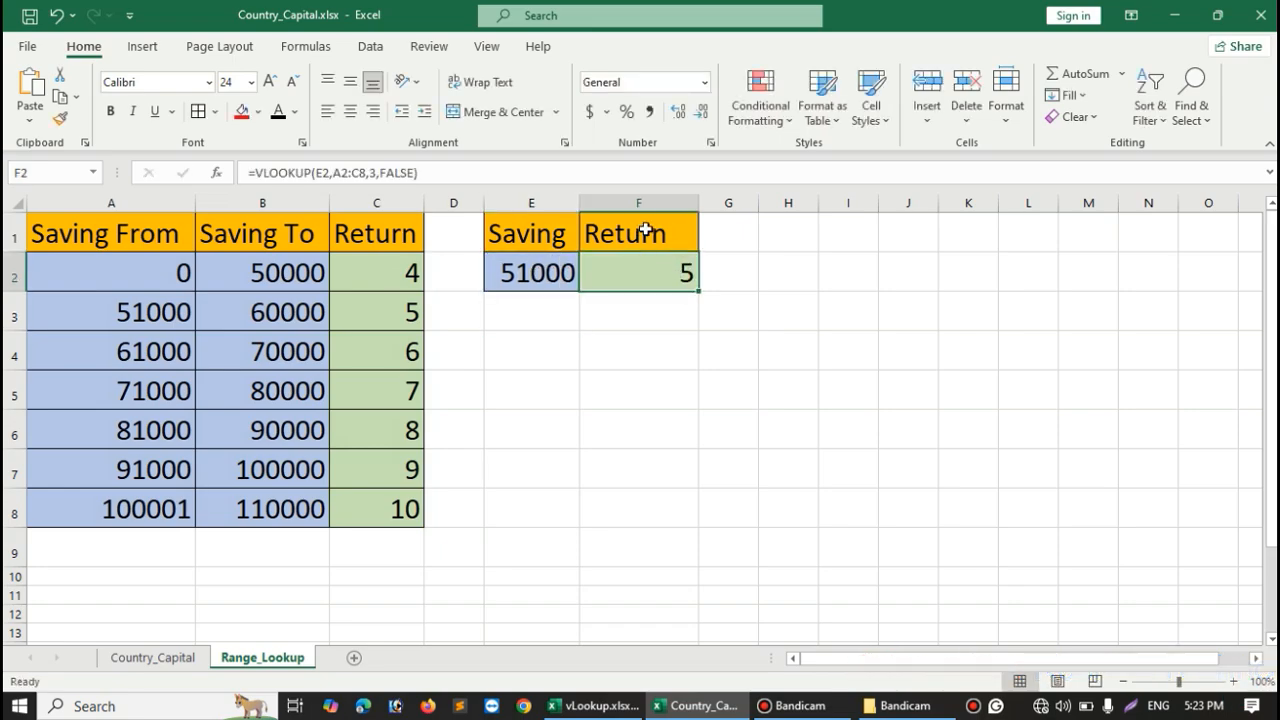
{"action": "left_click", "coordinate": [166, 310]}
{"action": "left_click", "coordinate": [367, 310]}
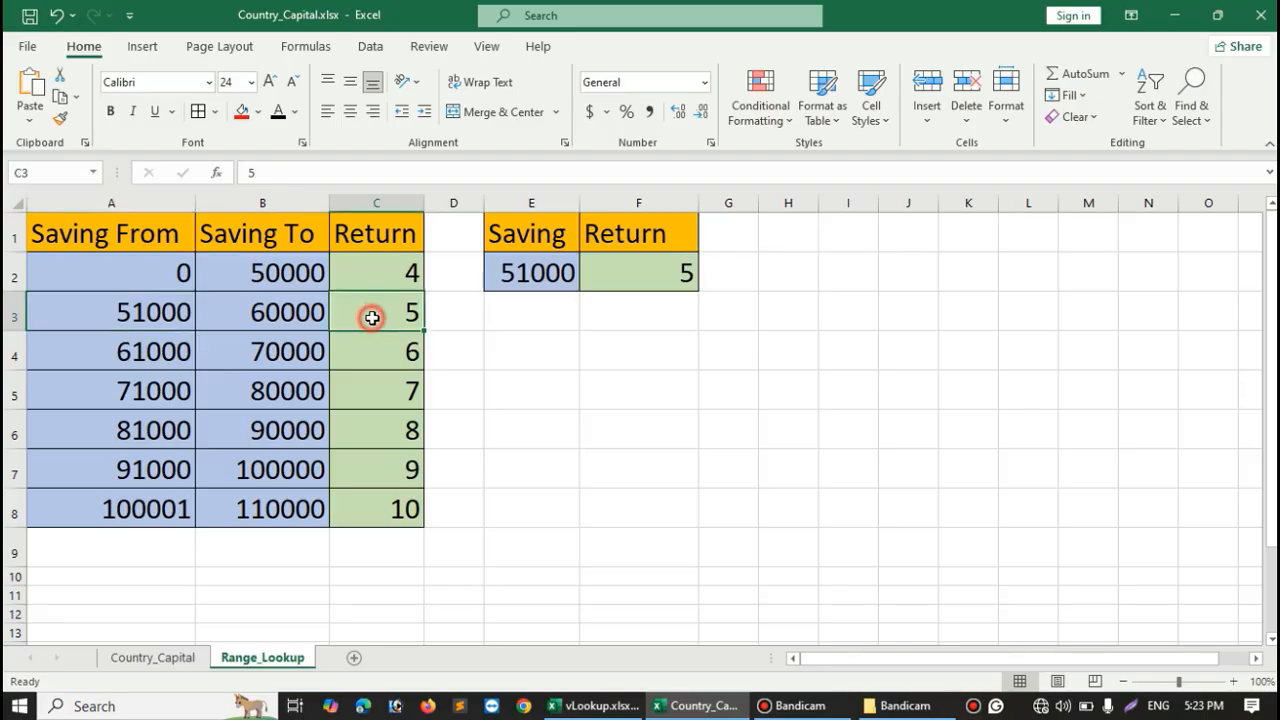
Enter 55000 as the saving in E2 to test an amount inside the 51000 to 60000 range.
{"action": "left_click", "coordinate": [526, 272]}
{"action": "type", "text": "5"}
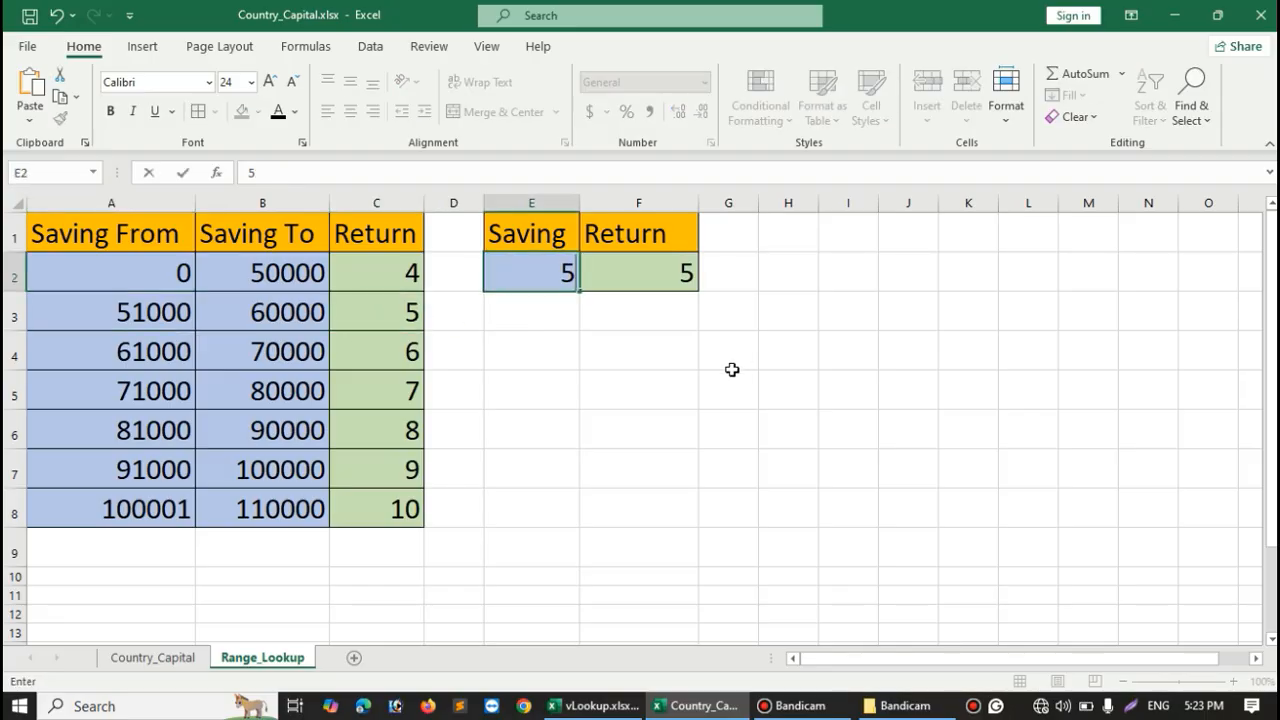
{"action": "type", "text": "5000"}
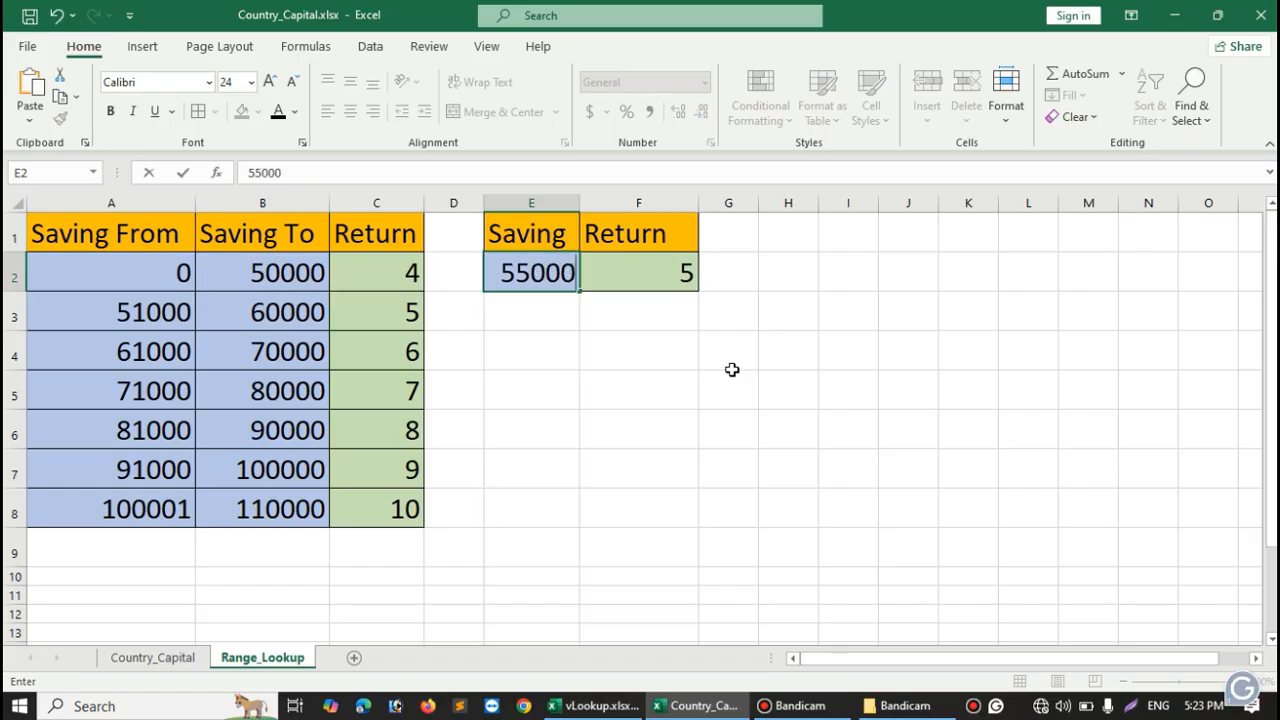
{"action": "key", "text": "Return"}
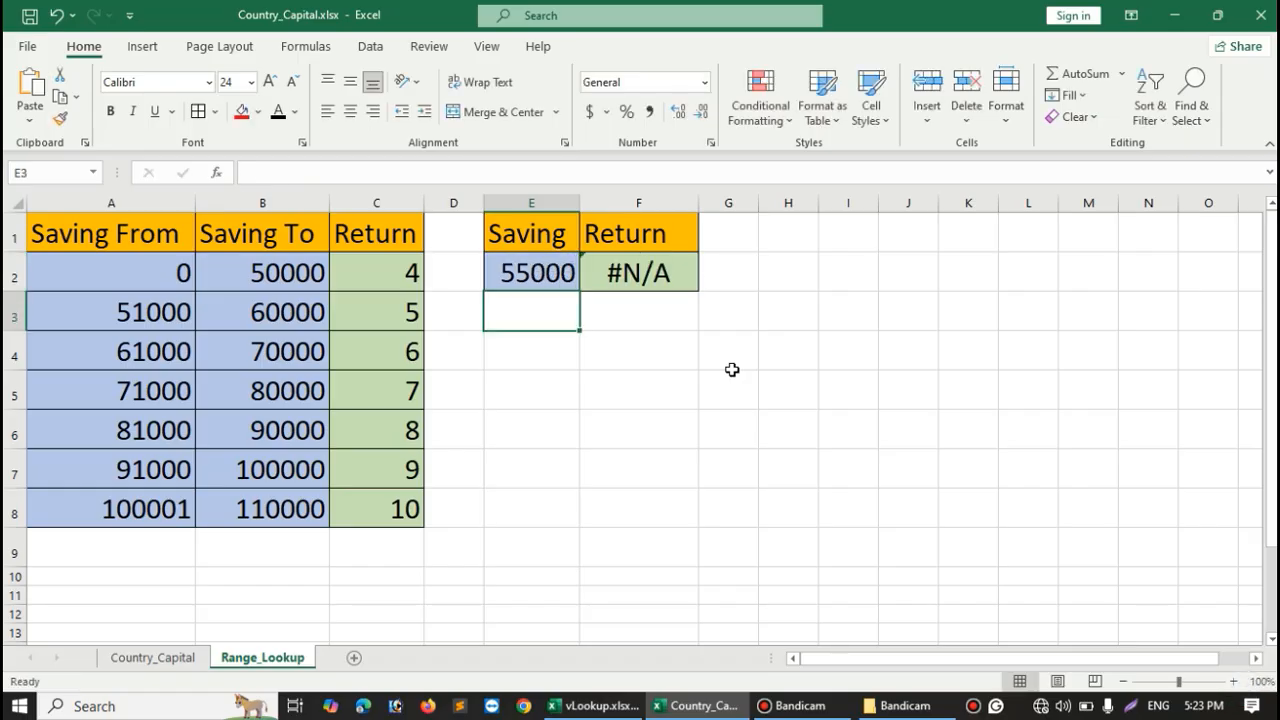
Change the range lookup argument of the Return VLOOKUP in F2 to TRUE for an approximate match.
{"action": "left_click", "coordinate": [662, 280]}
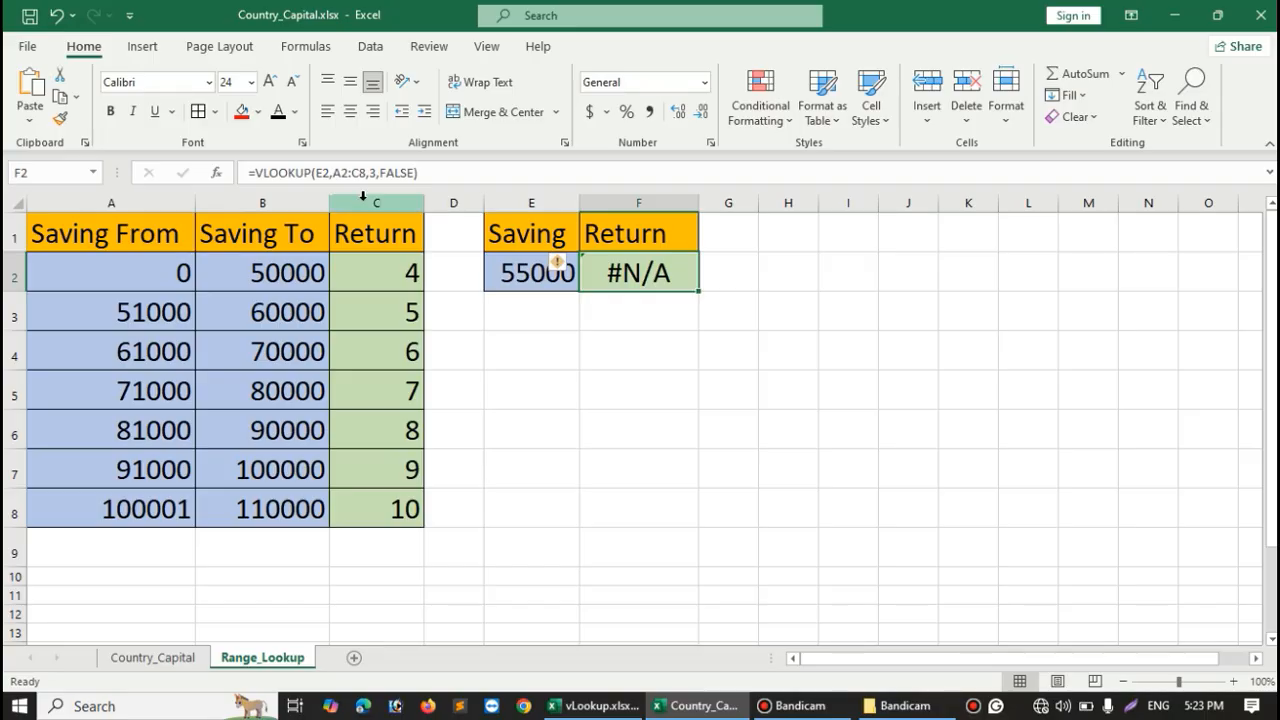
{"action": "left_click", "coordinate": [412, 173]}
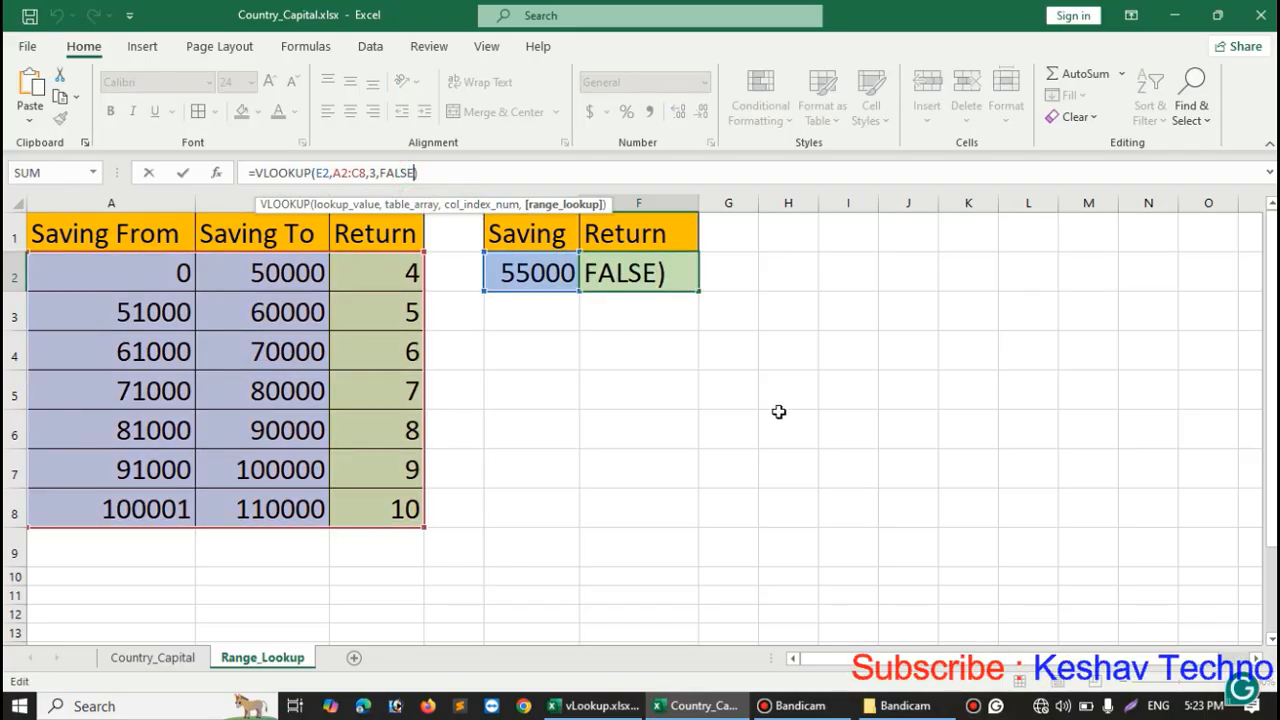
{"action": "key", "text": "BackSpace"}
{"action": "key", "text": "BackSpace"}
{"action": "key", "text": "BackSpace"}
{"action": "key", "text": "BackSpace"}
{"action": "key", "text": "BackSpace"}
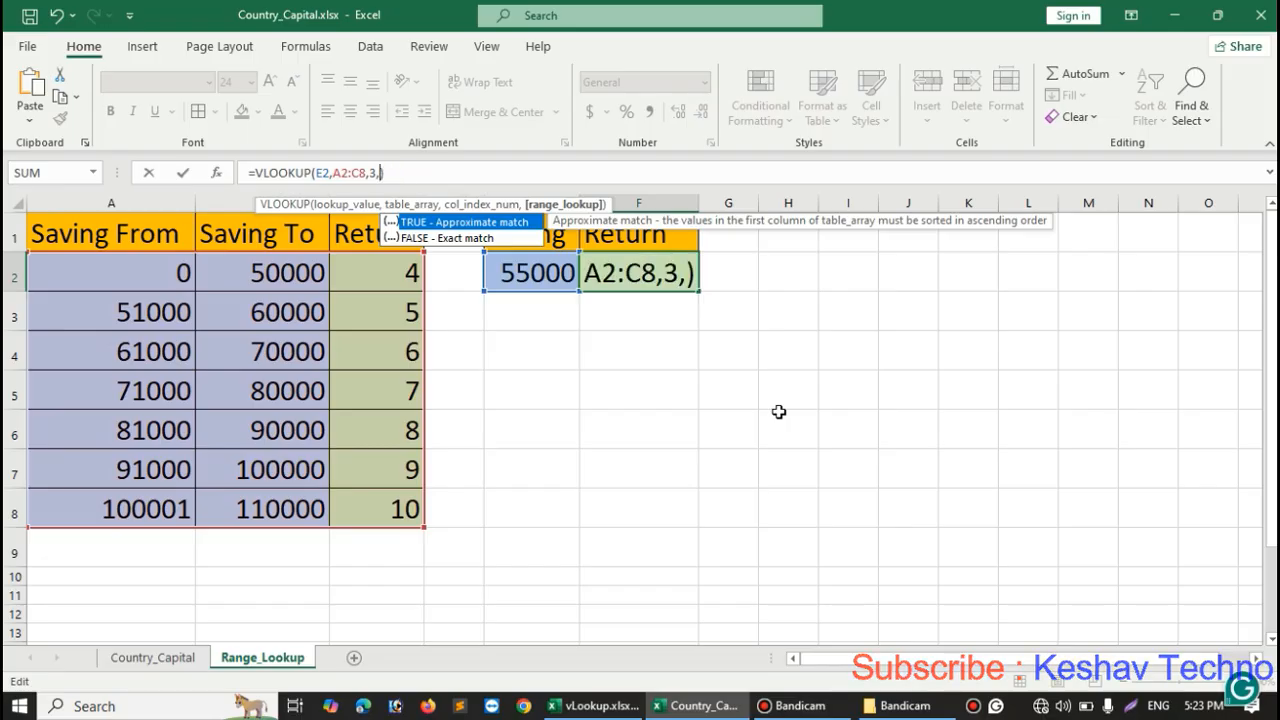
{"action": "type", "text": "TRUE"}
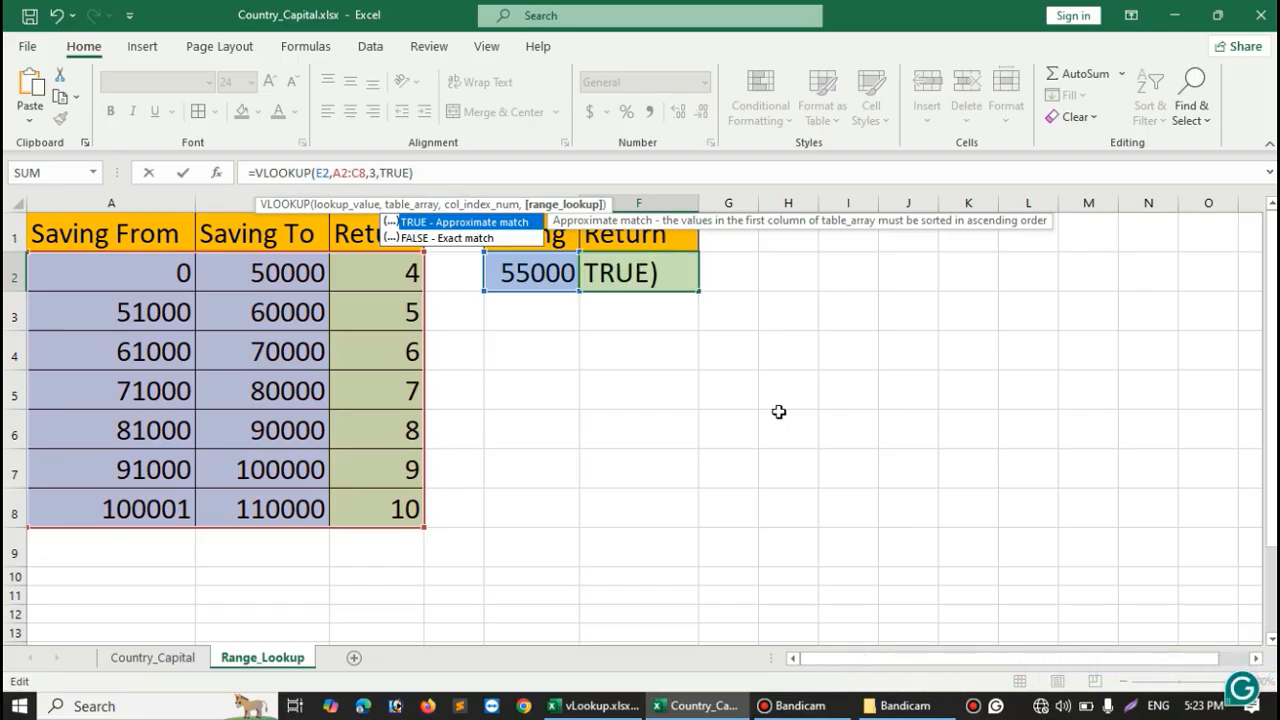
{"action": "key", "text": "Return"}
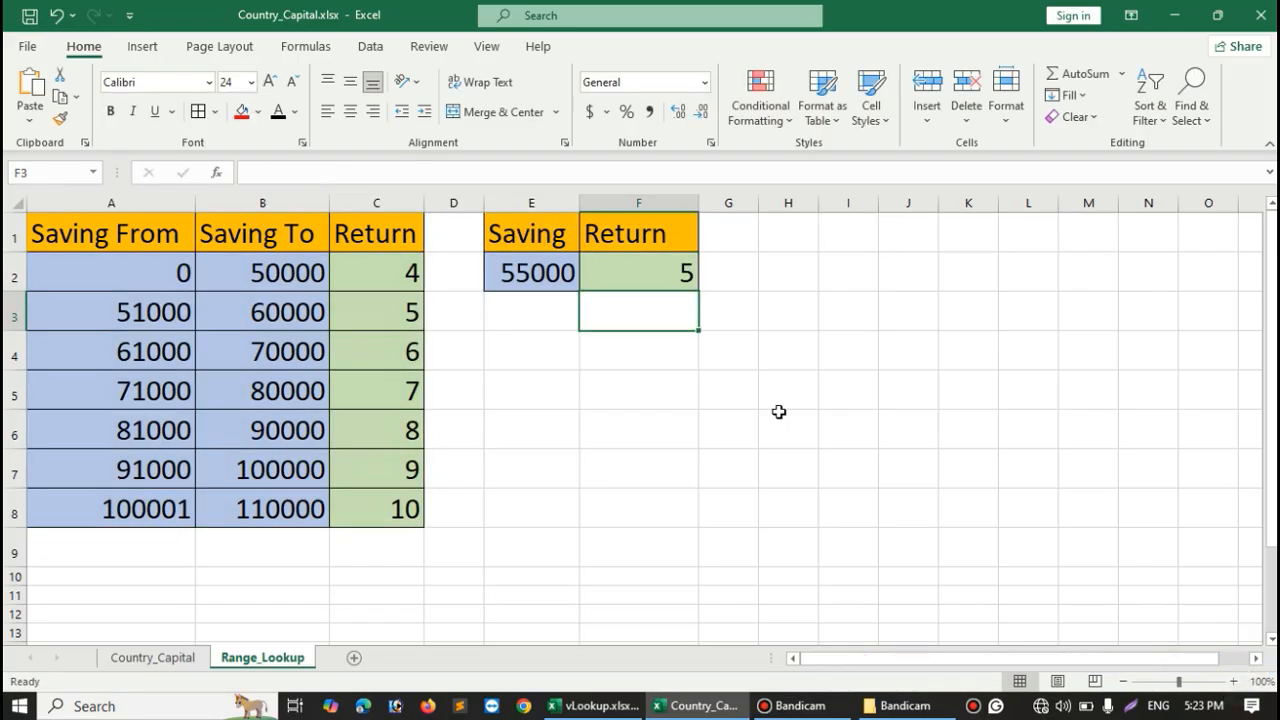
Compare the saving in E2 and the Return lookup in F2 with the table's 51000 to 60000 range.
{"action": "left_click", "coordinate": [522, 282]}
{"action": "left_click_drag", "start_coordinate": [146, 317], "coordinate": [246, 310]}
{"action": "left_click", "coordinate": [517, 278]}
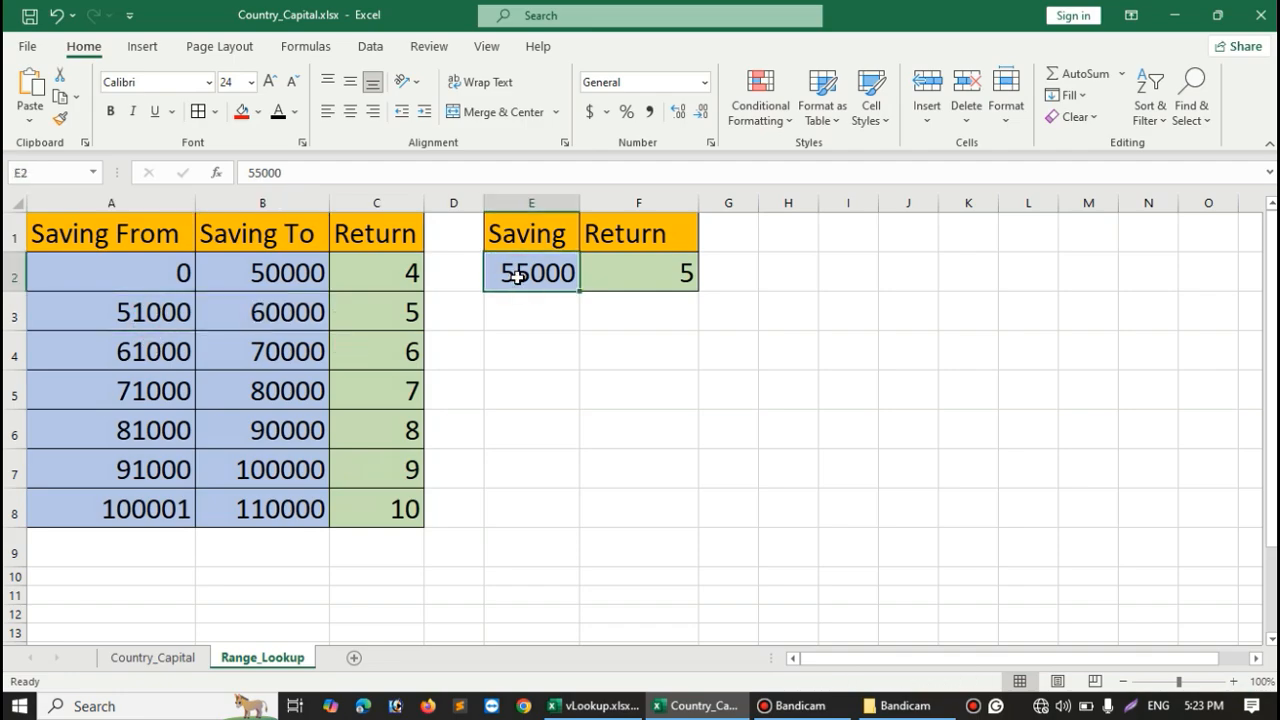
{"action": "left_click_drag", "start_coordinate": [148, 316], "coordinate": [250, 317]}
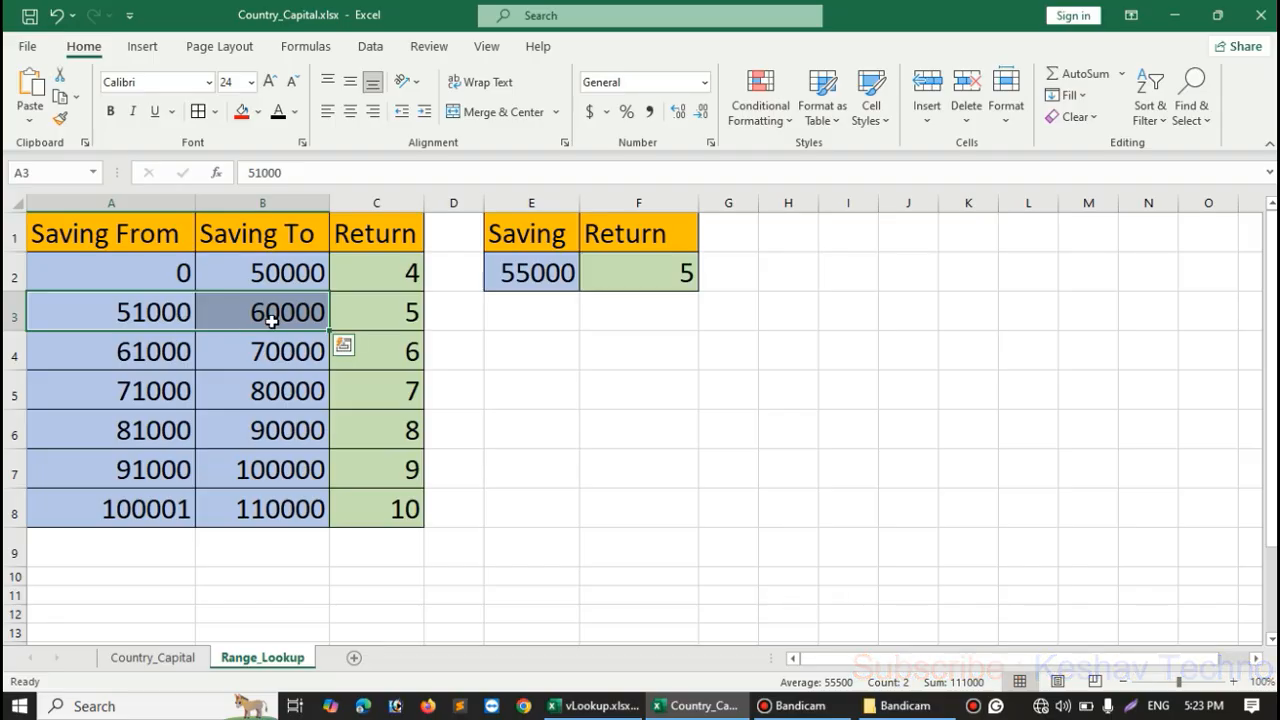
{"action": "left_click", "coordinate": [622, 284]}
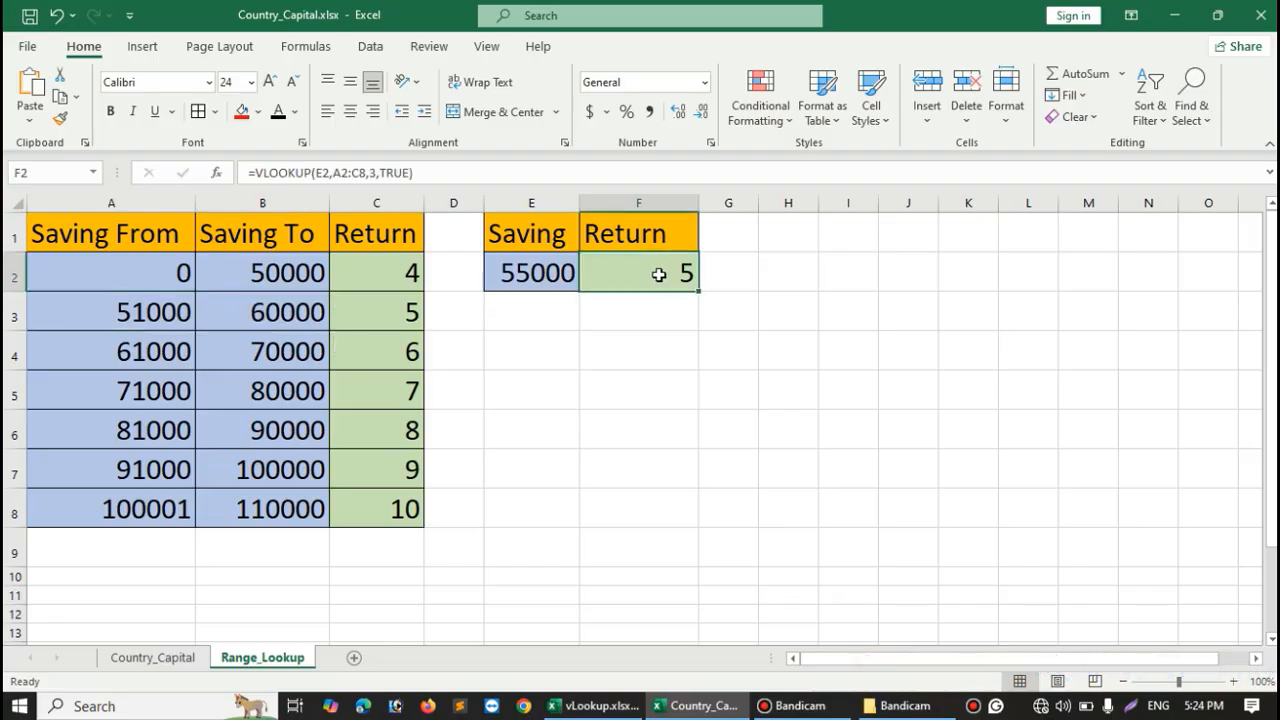
Enter 61000 as the saving in E2 and check the Return lookup in F2.
{"action": "left_click", "coordinate": [553, 274]}
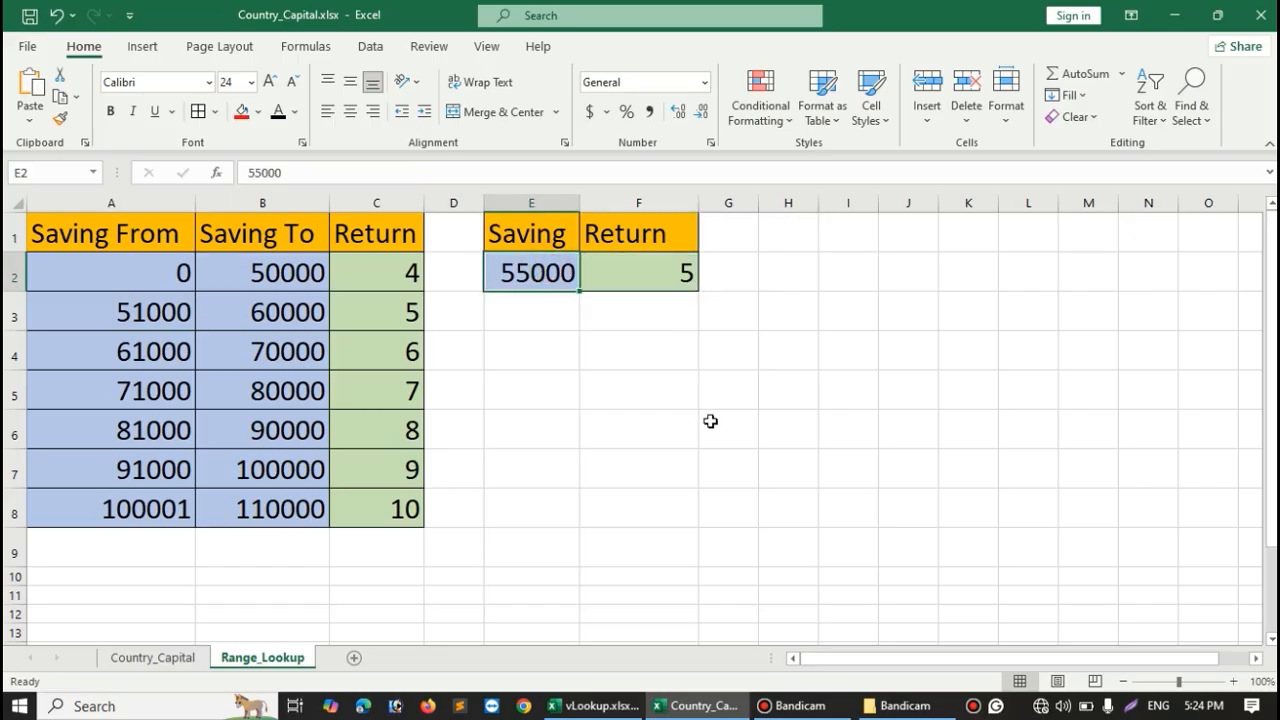
{"action": "type", "text": "61000"}
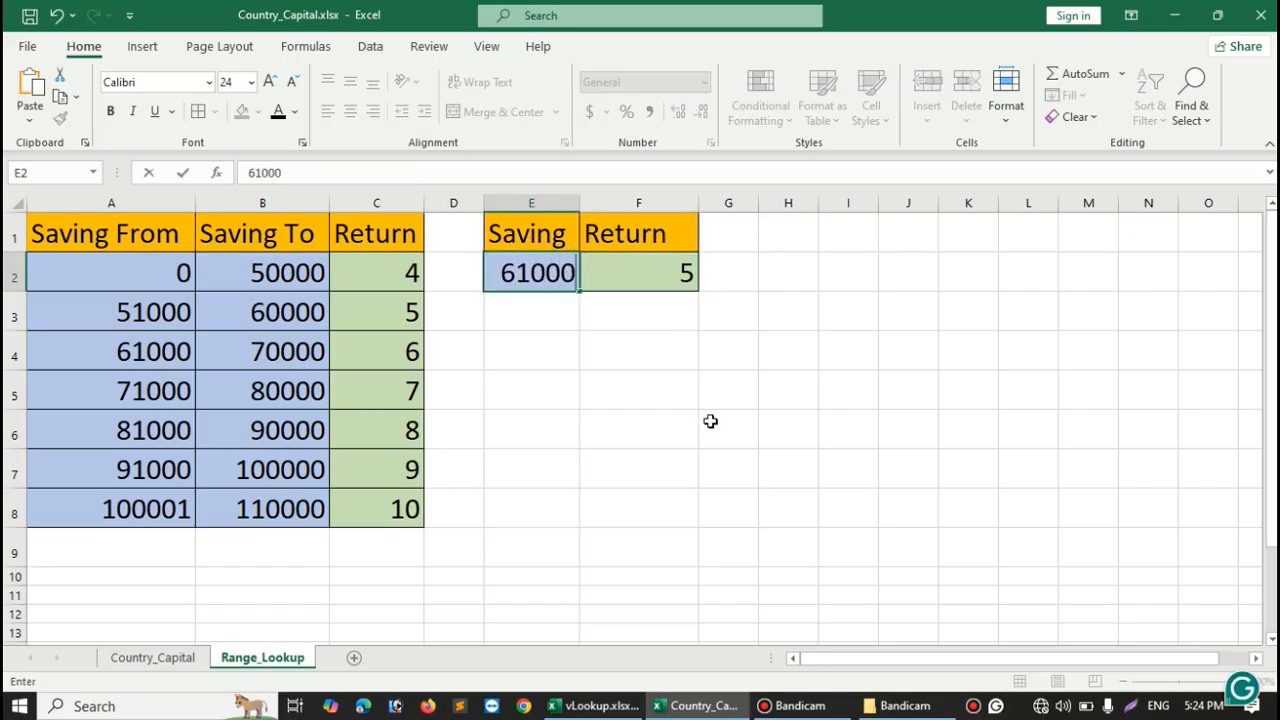
{"action": "key", "text": "Return"}
{"action": "left_click", "coordinate": [679, 274]}
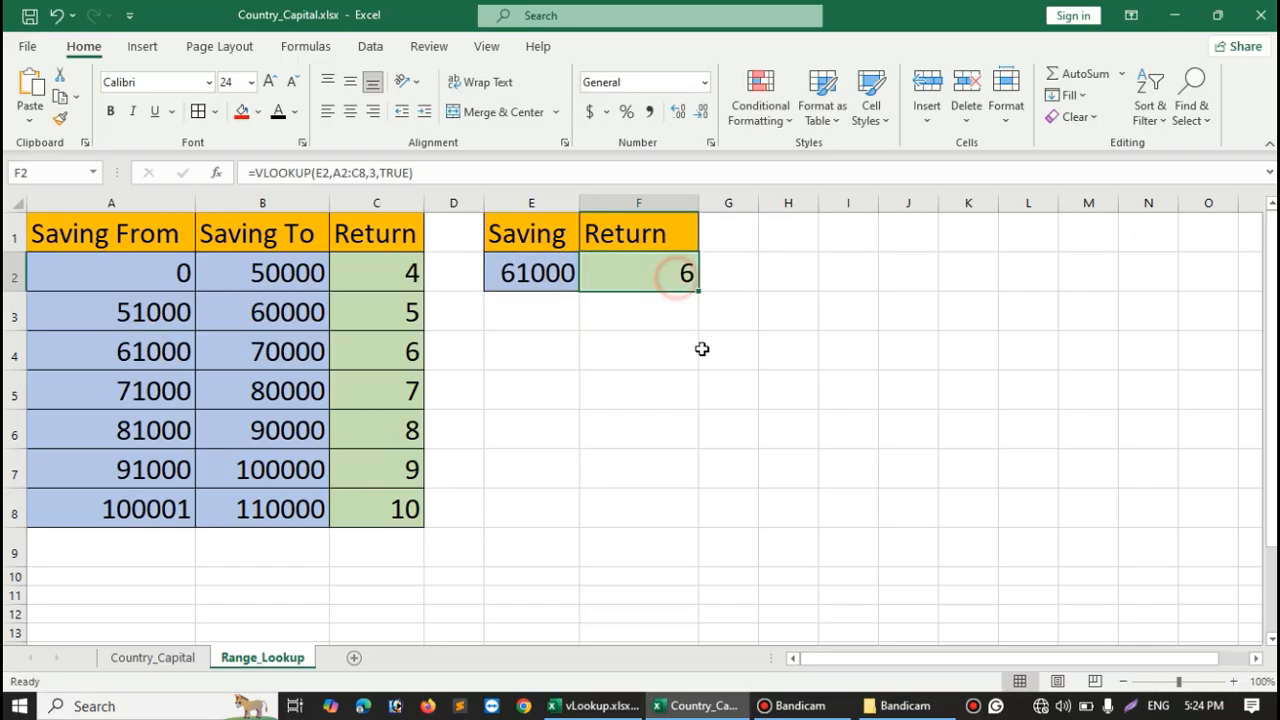
Enter 67000 as the saving in E2 and compare the Return lookup with the 61000 to 70000 range.
{"action": "left_click", "coordinate": [558, 270]}
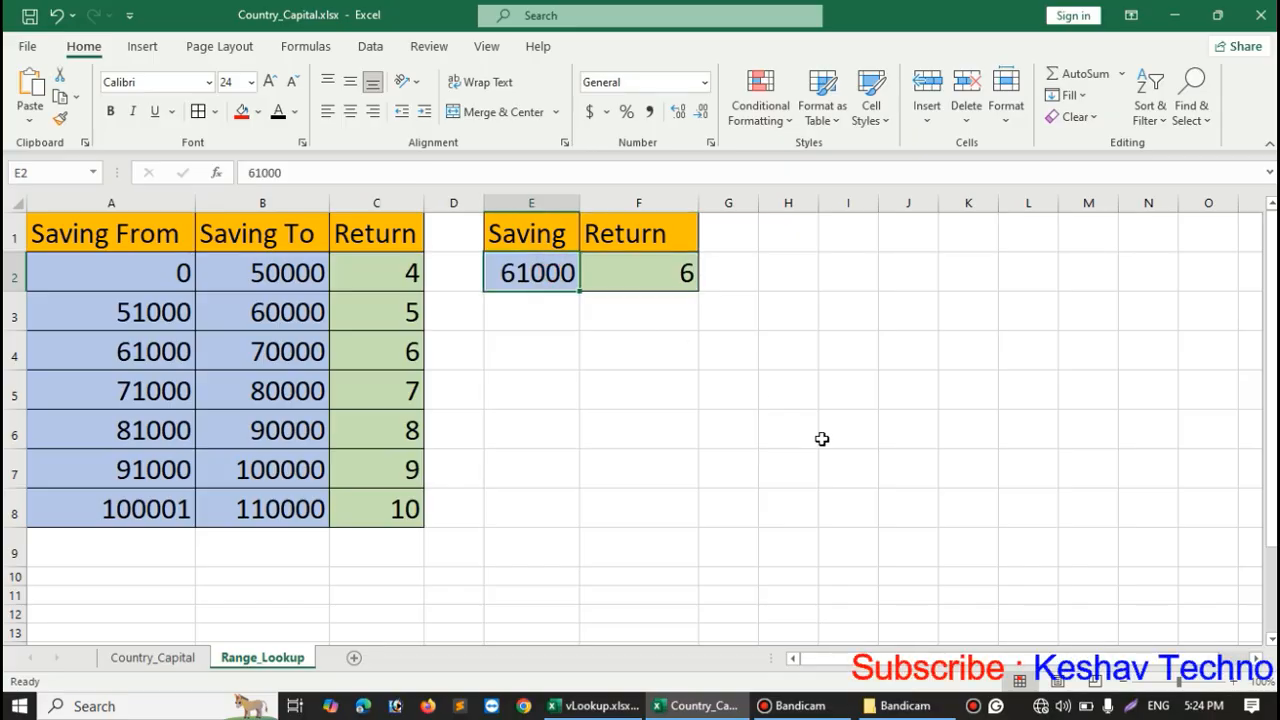
{"action": "type", "text": "67000"}
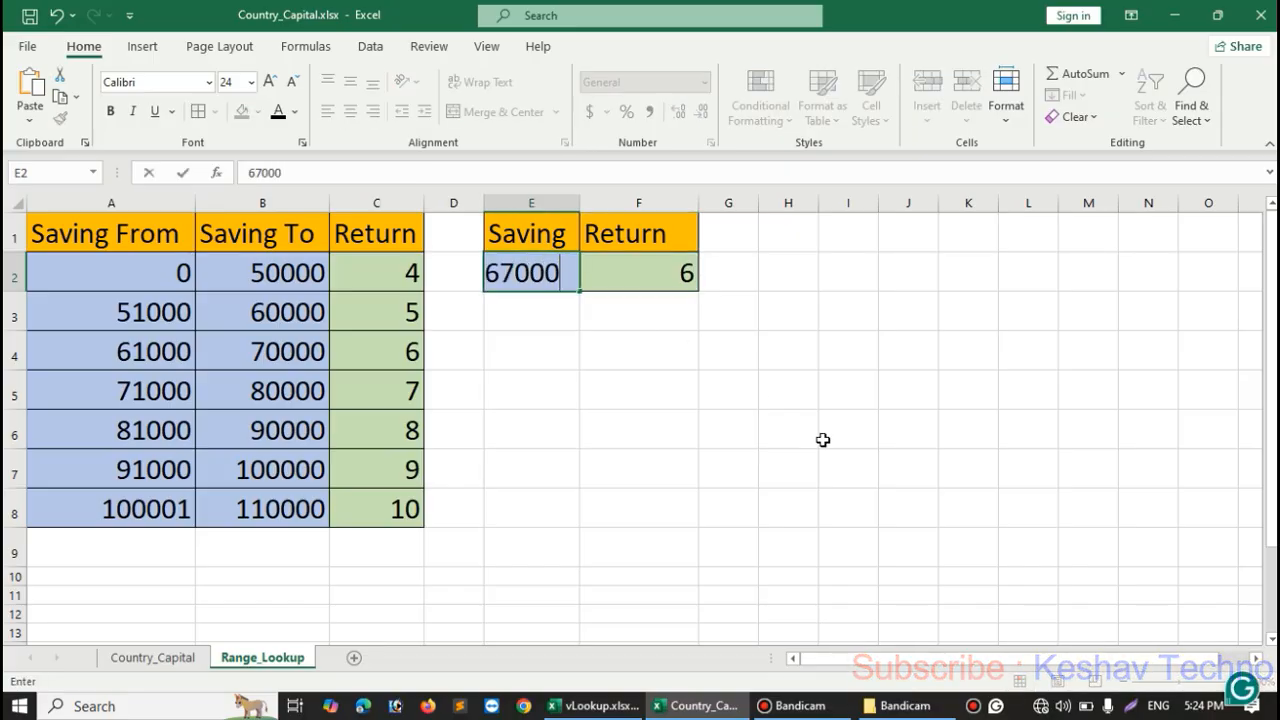
{"action": "key", "text": "Return"}
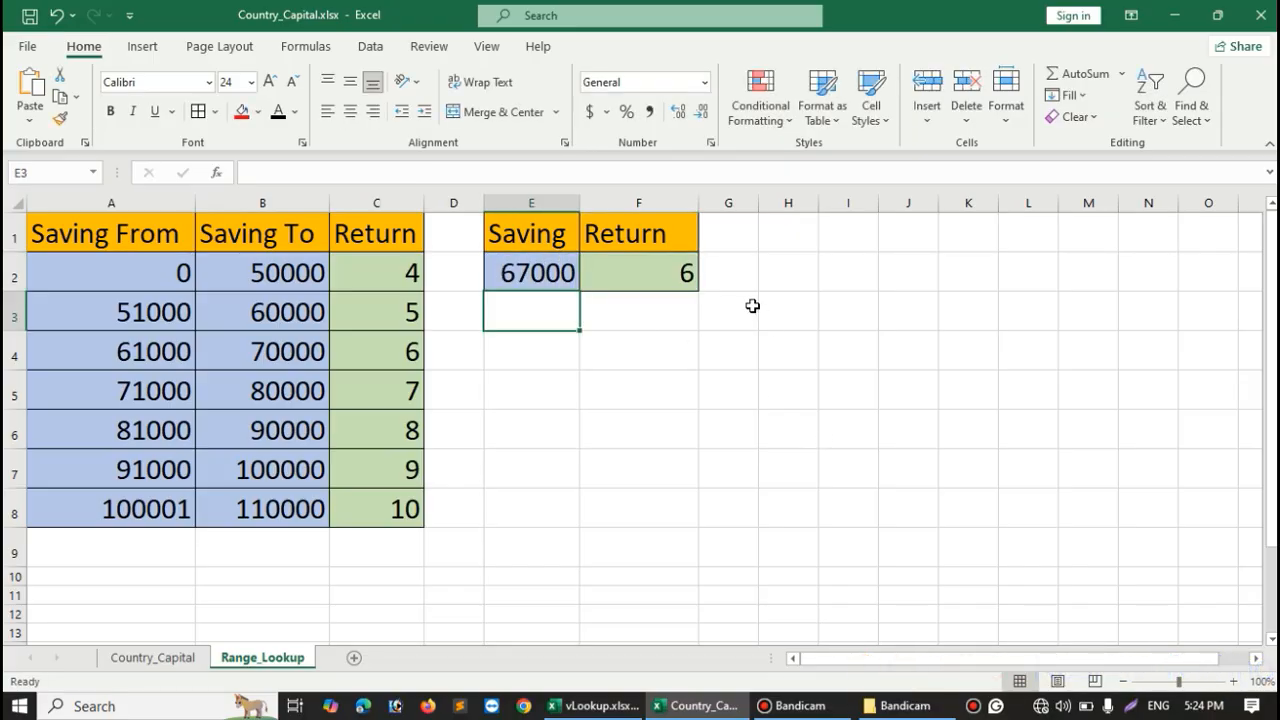
{"action": "left_click", "coordinate": [655, 281]}
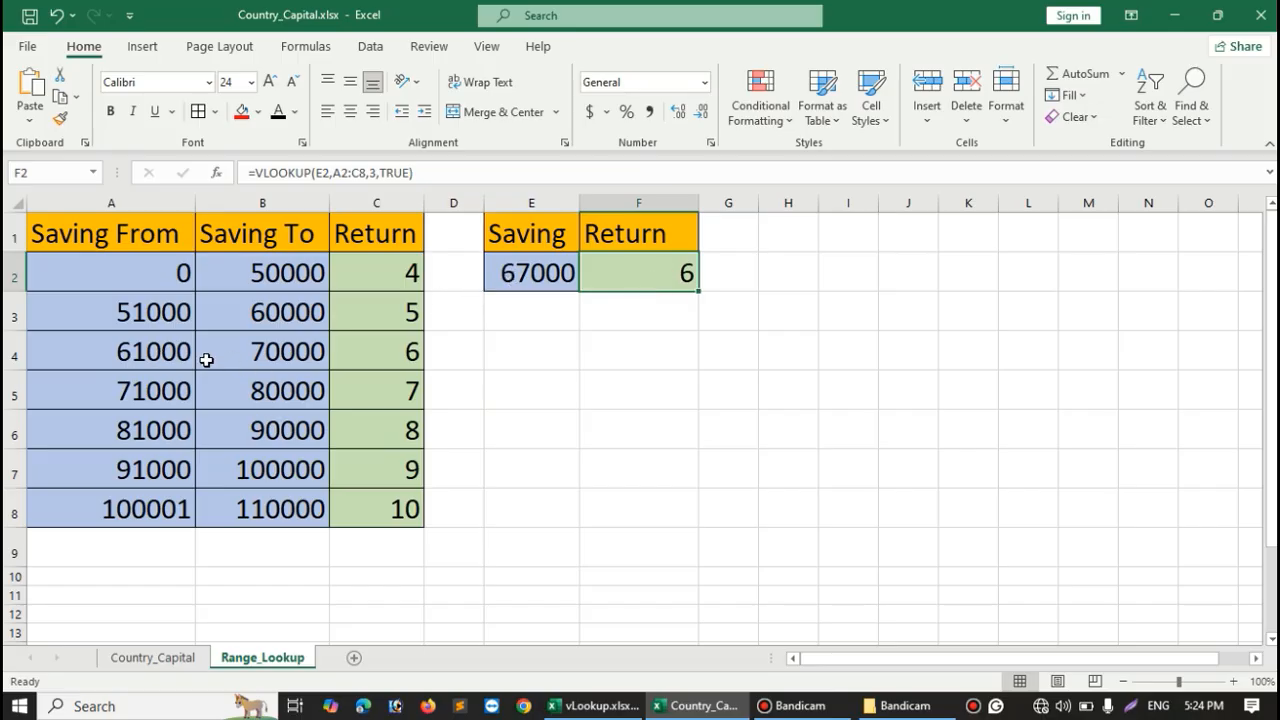
{"action": "left_click_drag", "start_coordinate": [177, 349], "coordinate": [268, 349]}
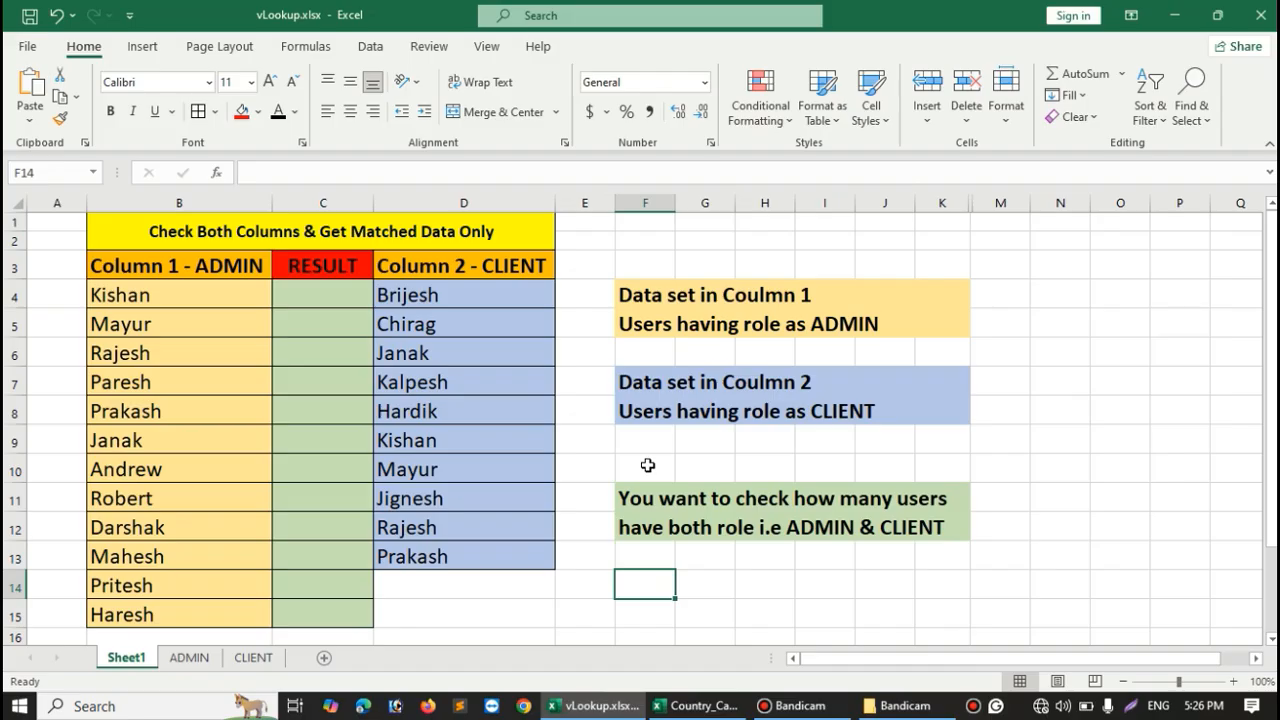
On Sheet1 of vLookup.xlsx, examine the ADMIN and CLIENT lists, the task notes and the empty RESULT column.
{"action": "left_click", "coordinate": [196, 272]}
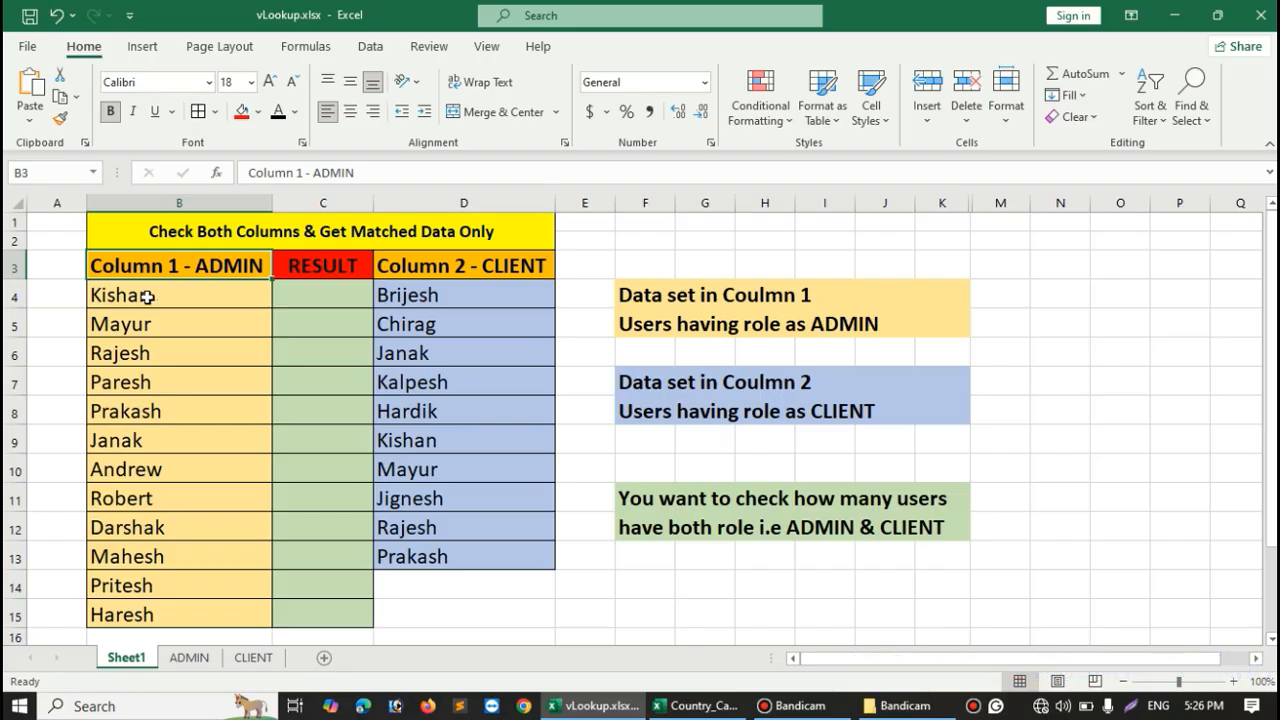
{"action": "left_click_drag", "start_coordinate": [147, 297], "coordinate": [191, 595]}
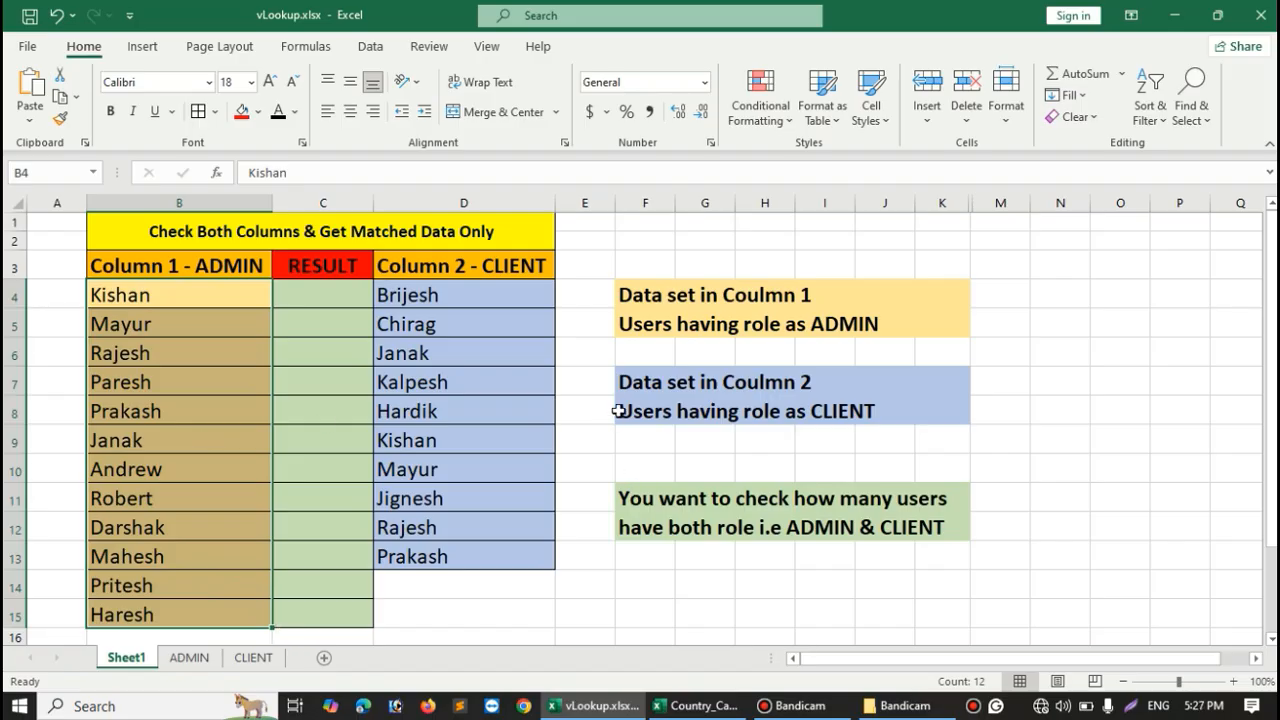
{"action": "left_click", "coordinate": [646, 393]}
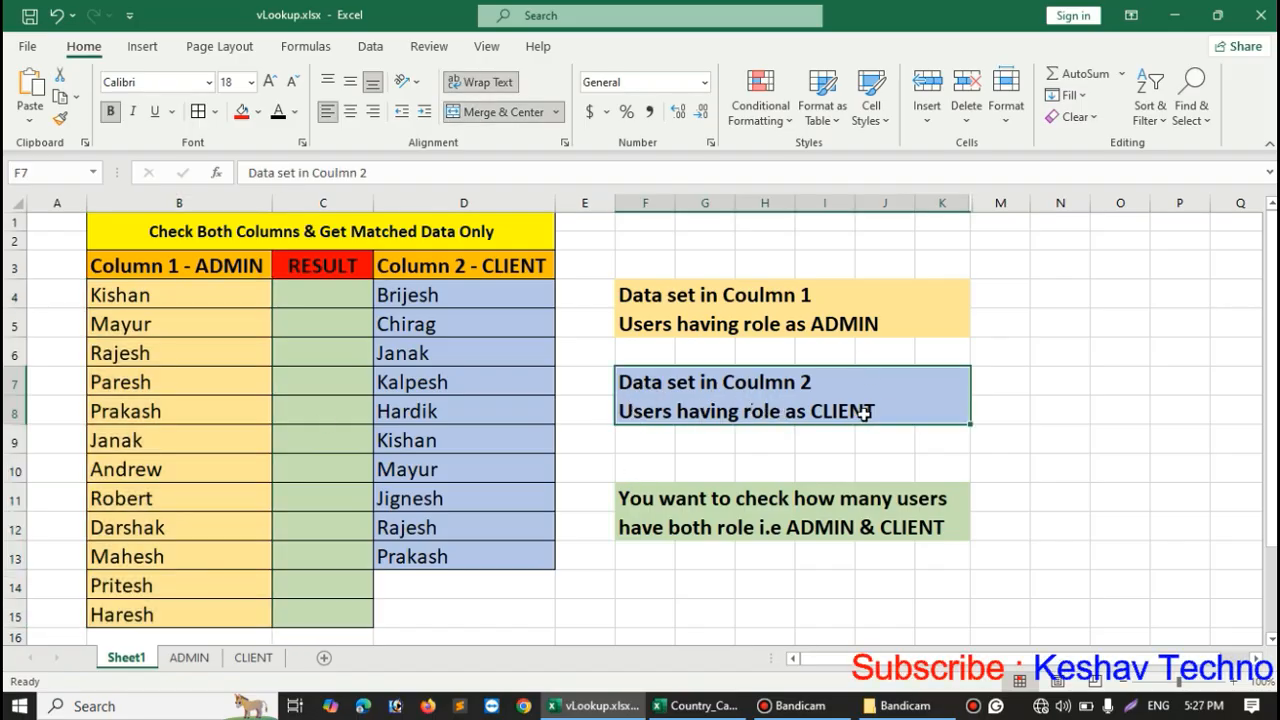
{"action": "left_click", "coordinate": [476, 294]}
{"action": "left_click_drag", "start_coordinate": [476, 318], "coordinate": [474, 554]}
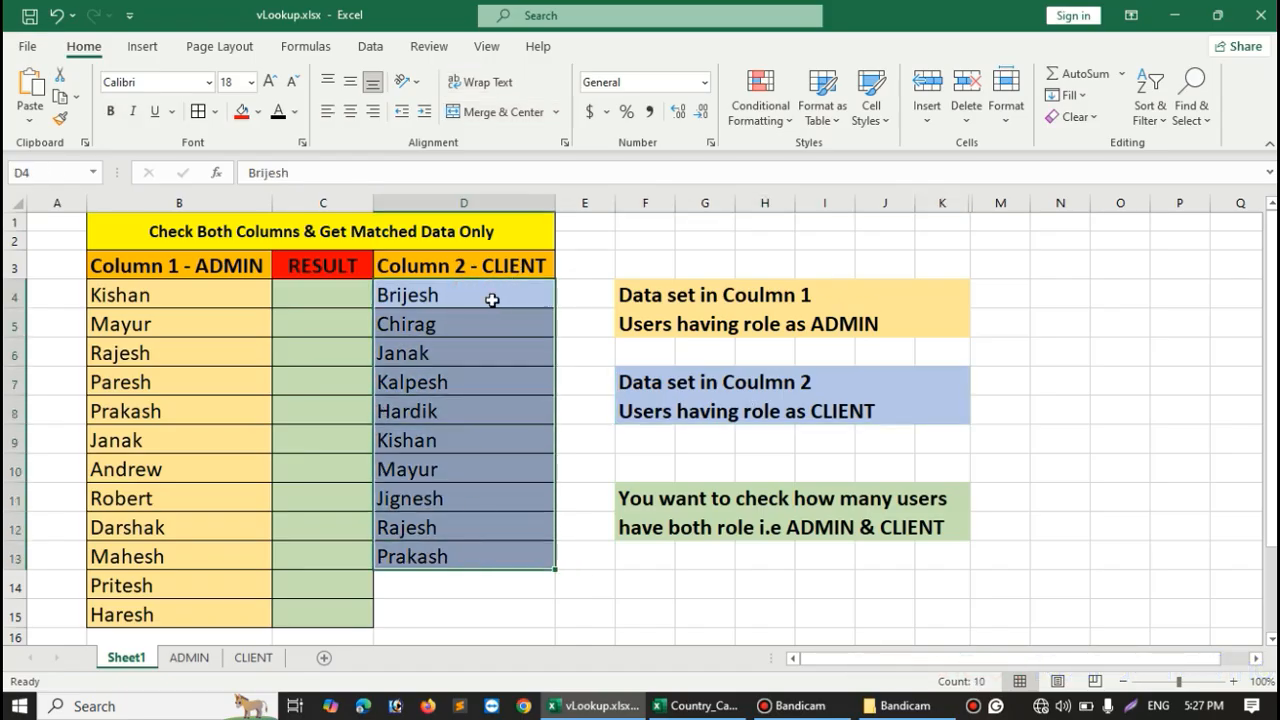
{"action": "left_click", "coordinate": [681, 498]}
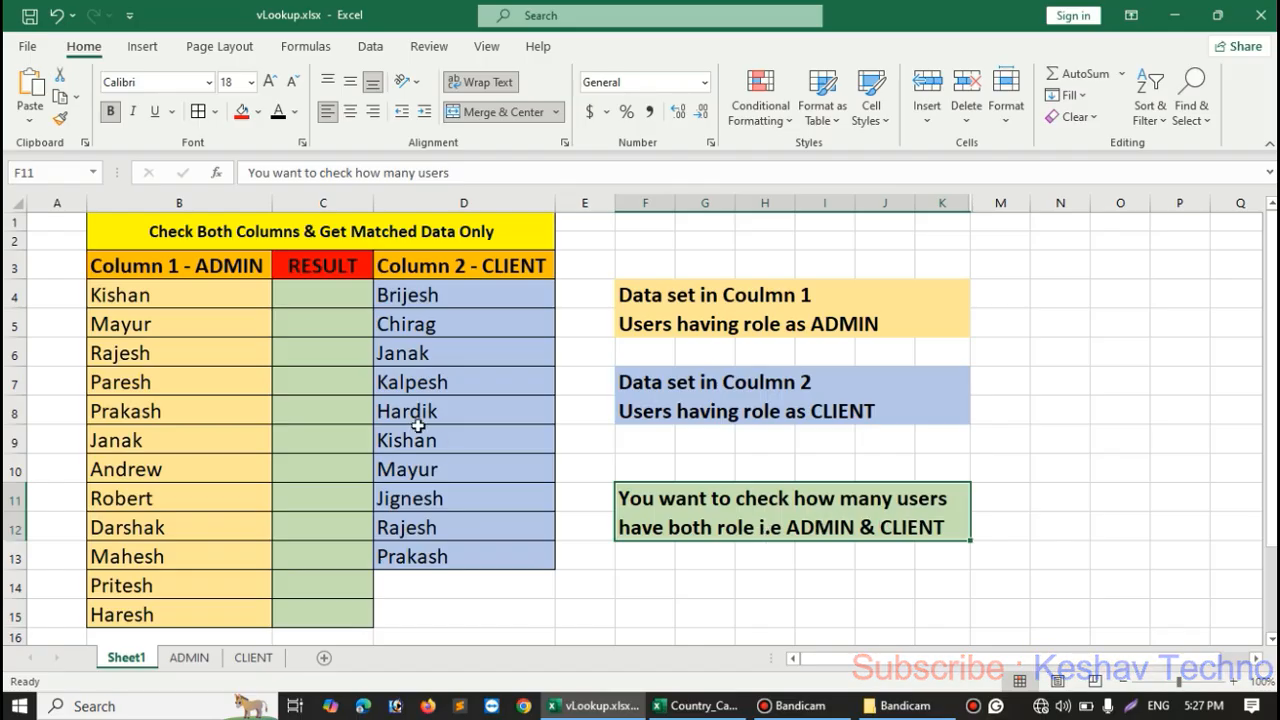
{"action": "left_click_drag", "start_coordinate": [322, 295], "coordinate": [349, 609]}
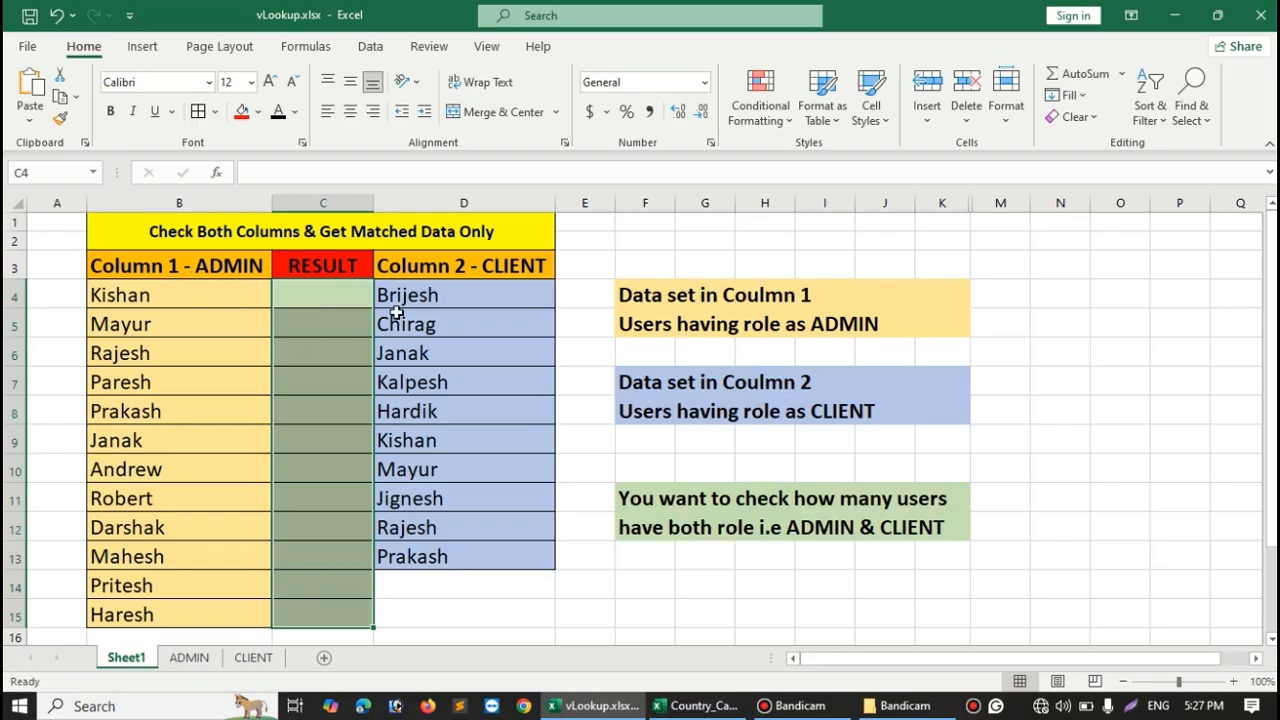
Start a VLOOKUP formula in RESULT cell C4 with ADMIN cell B4 as the lookup value.
{"action": "left_click", "coordinate": [306, 295]}
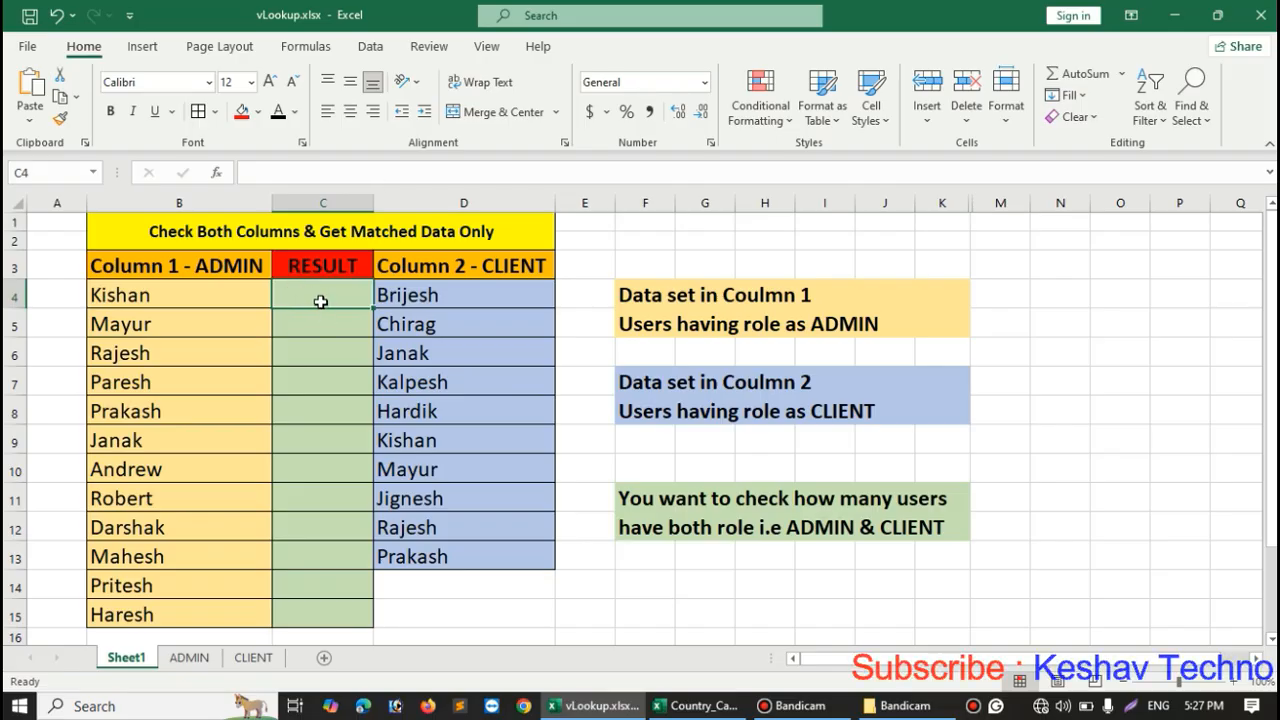
{"action": "left_click", "coordinate": [247, 173]}
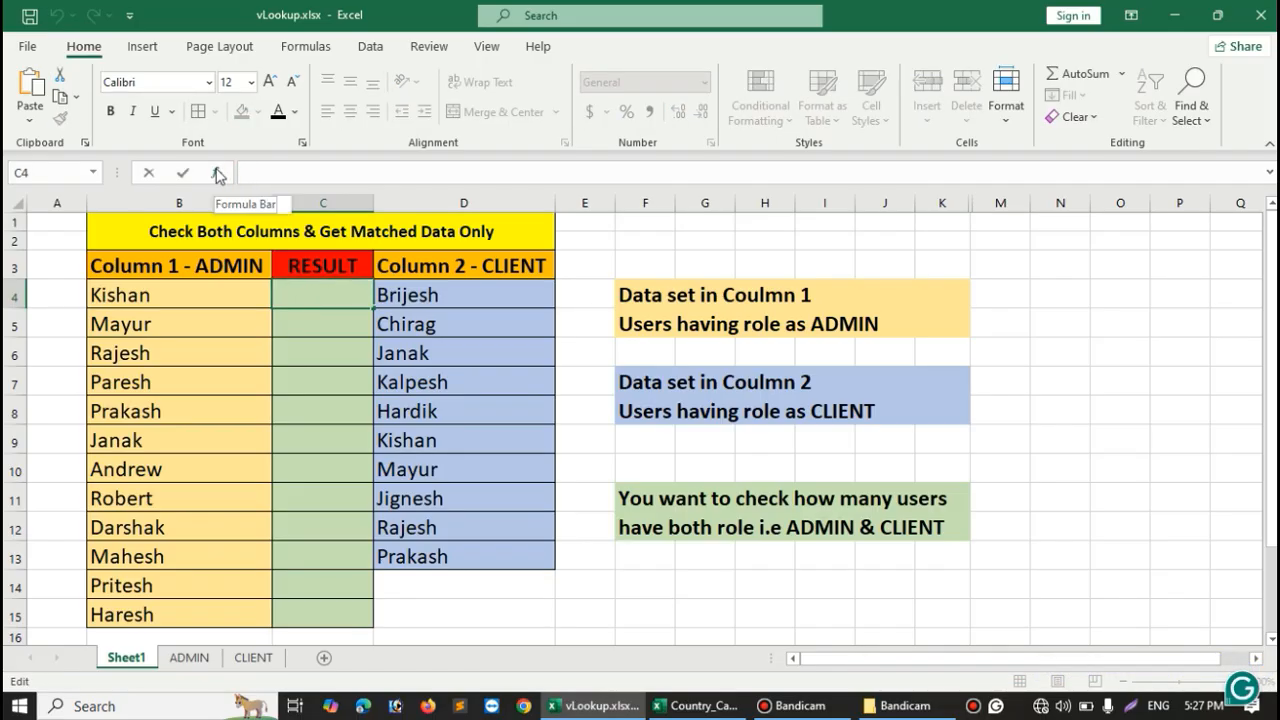
{"action": "type", "text": "=VL"}
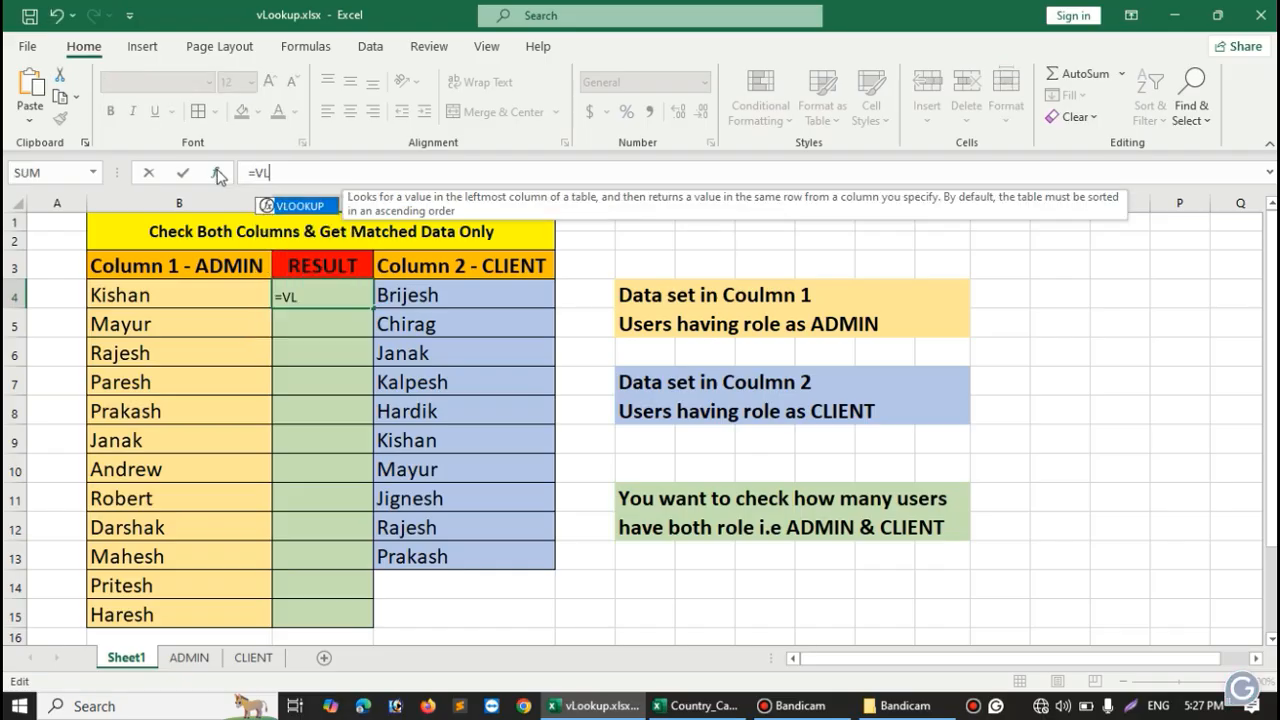
{"action": "type", "text": "OOKUP"}
{"action": "type", "text": "("}
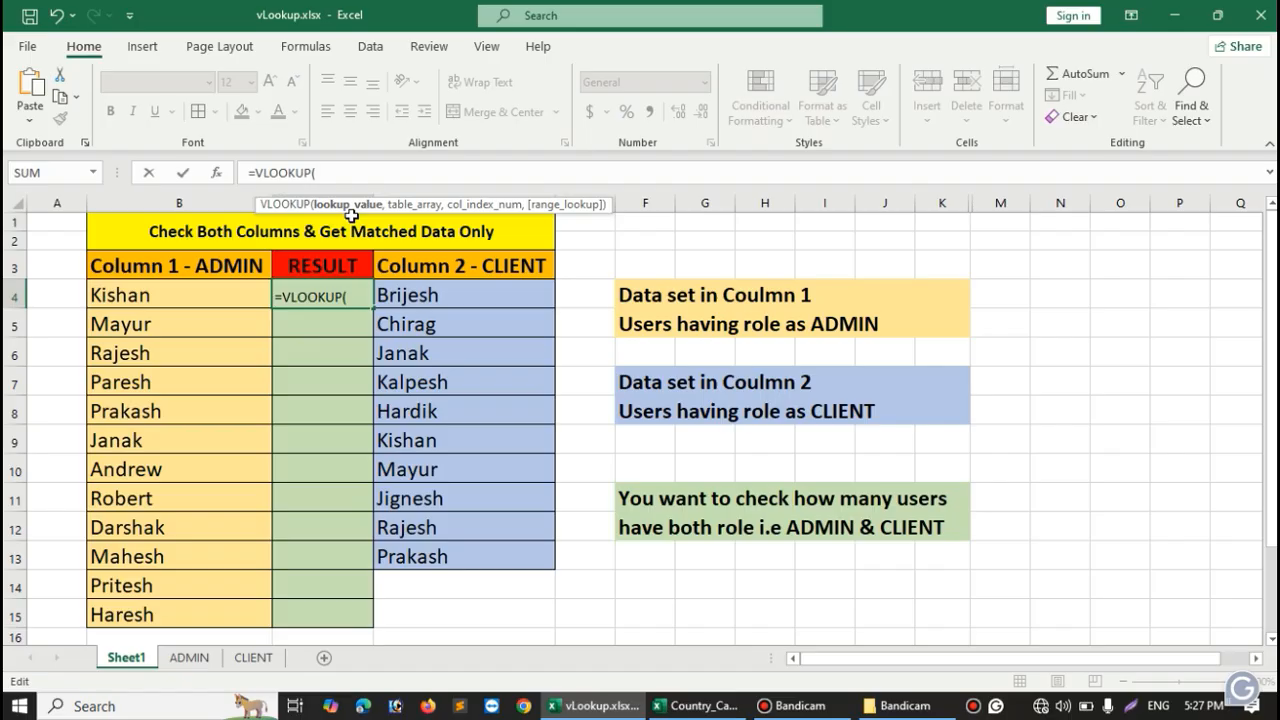
{"action": "left_click", "coordinate": [112, 300]}
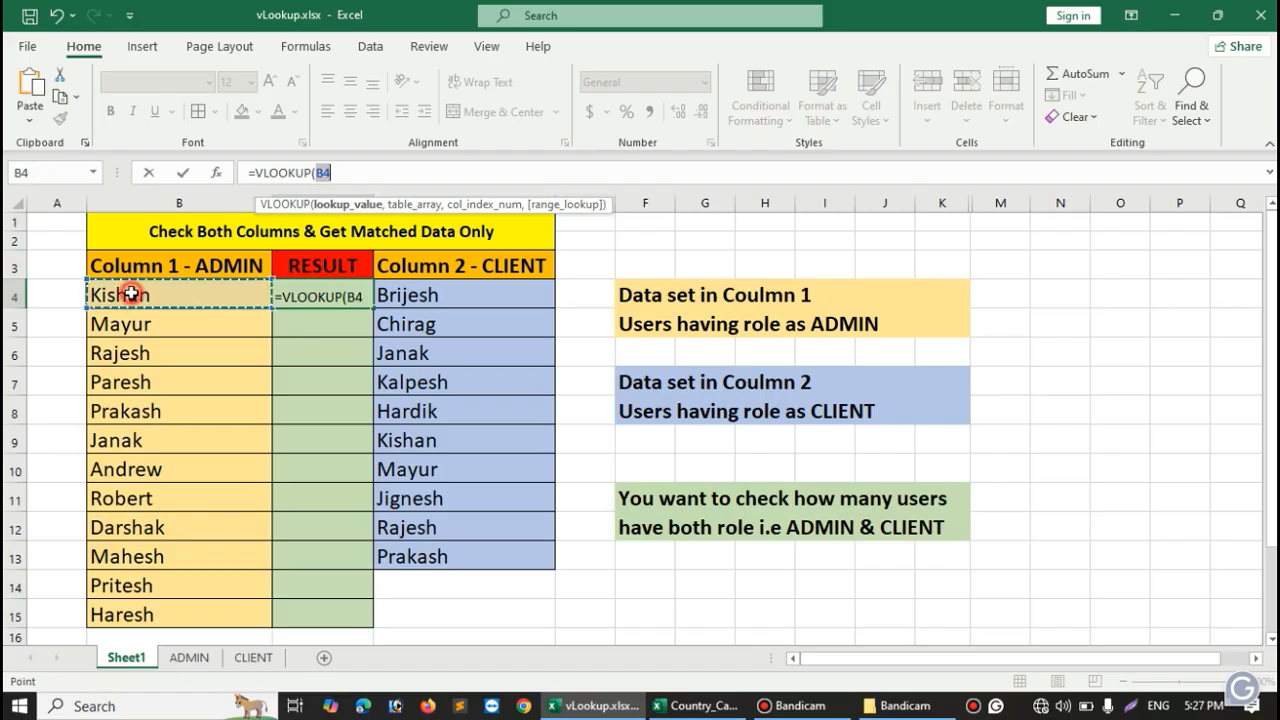
{"action": "left_click", "coordinate": [355, 174]}
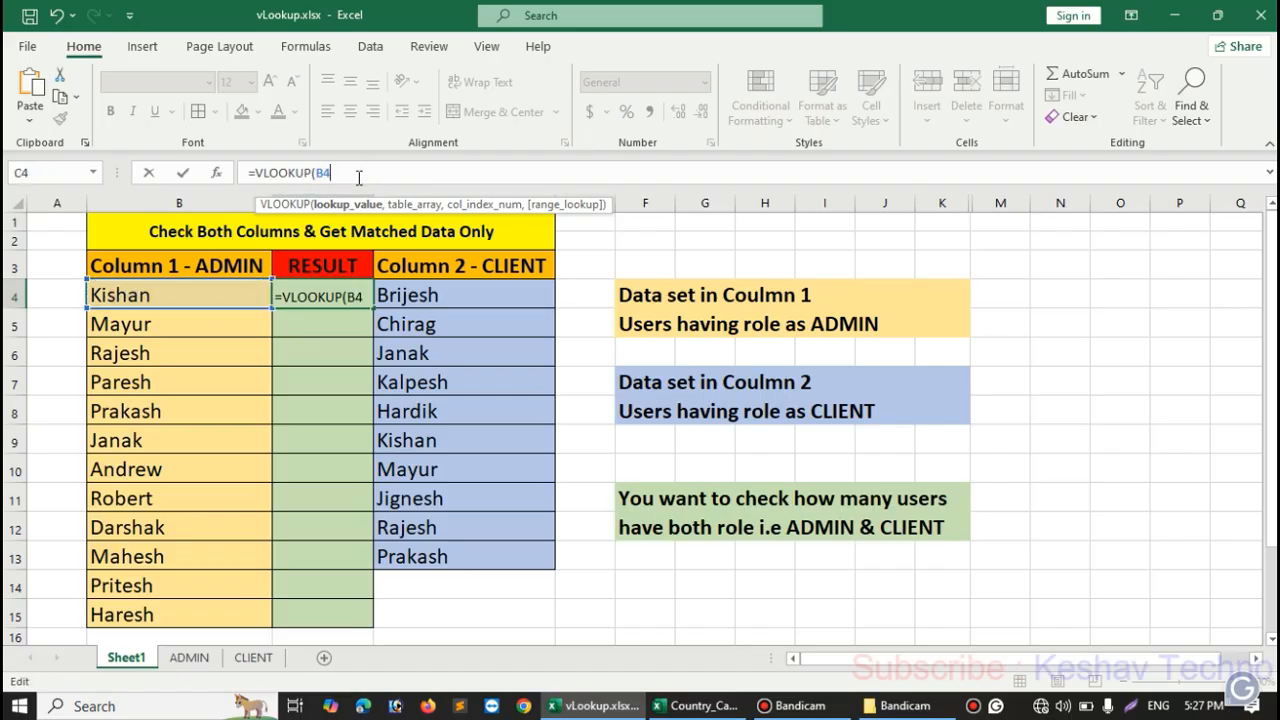
{"action": "type", "text": ","}
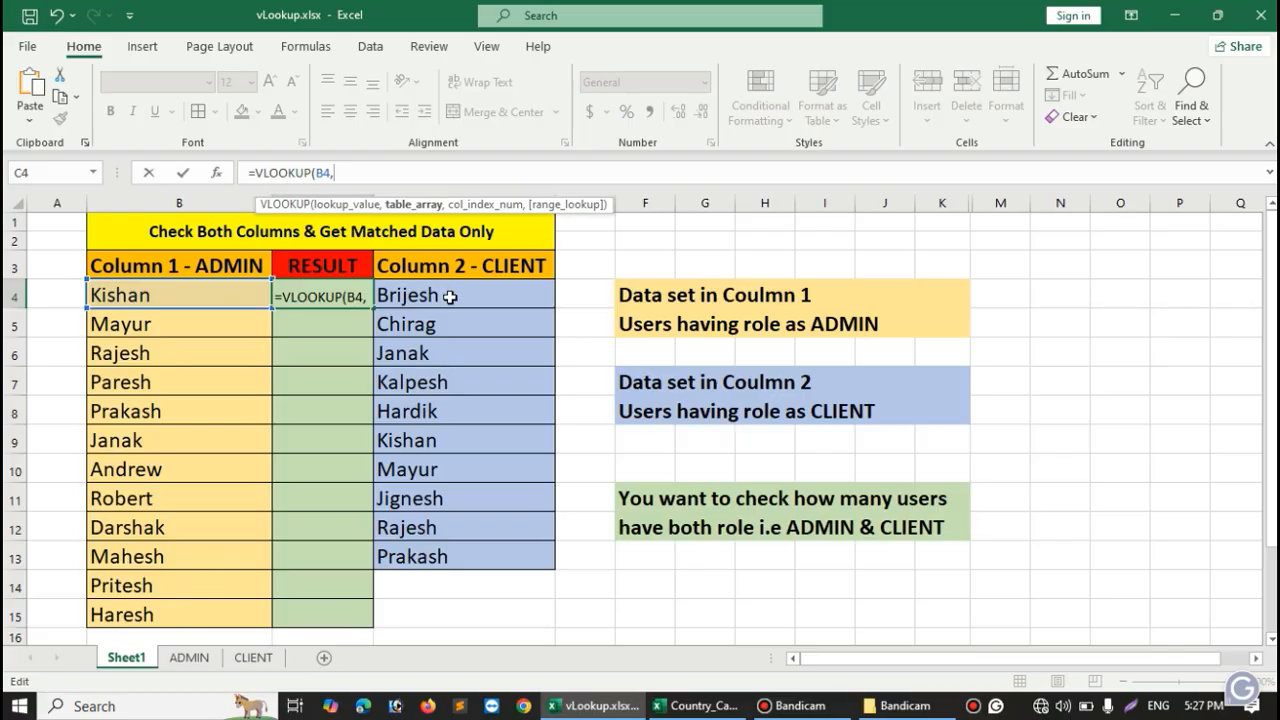
Complete the VLOOKUP in C4 with table array D4:D13, column index 1 and FALSE for an exact match.
{"action": "left_click_drag", "start_coordinate": [450, 297], "coordinate": [443, 553]}
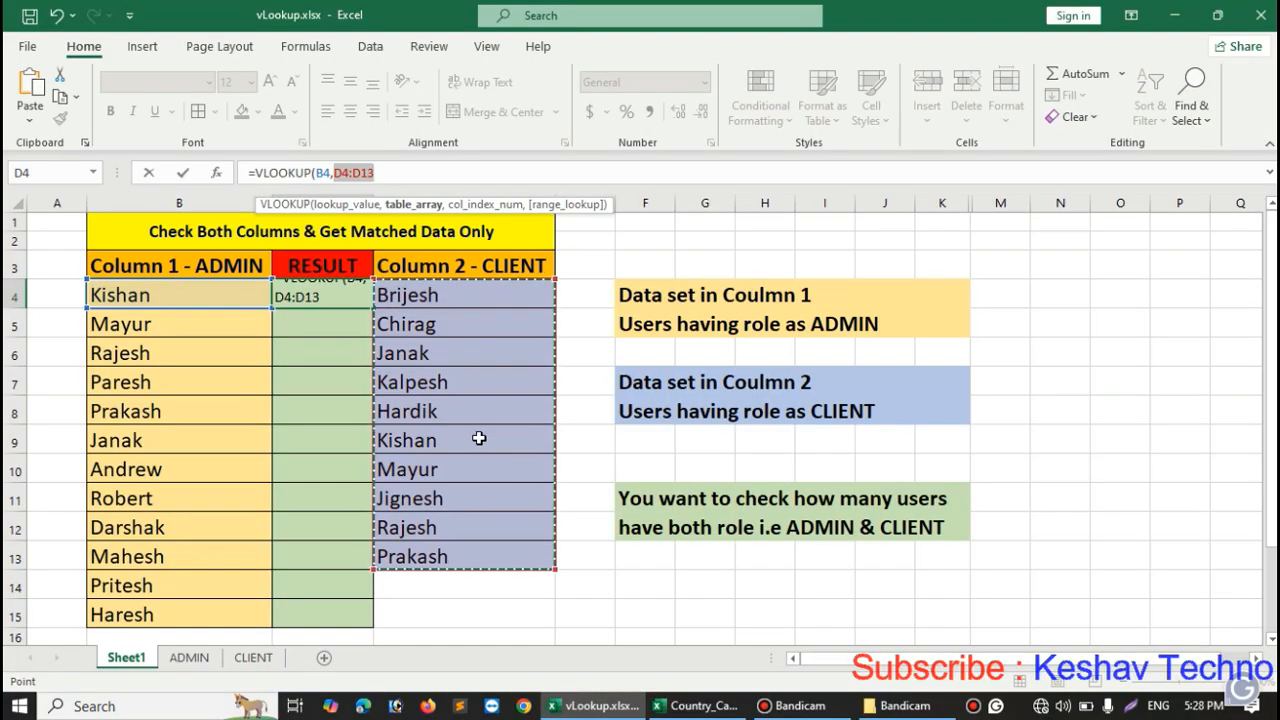
{"action": "left_click", "coordinate": [383, 173]}
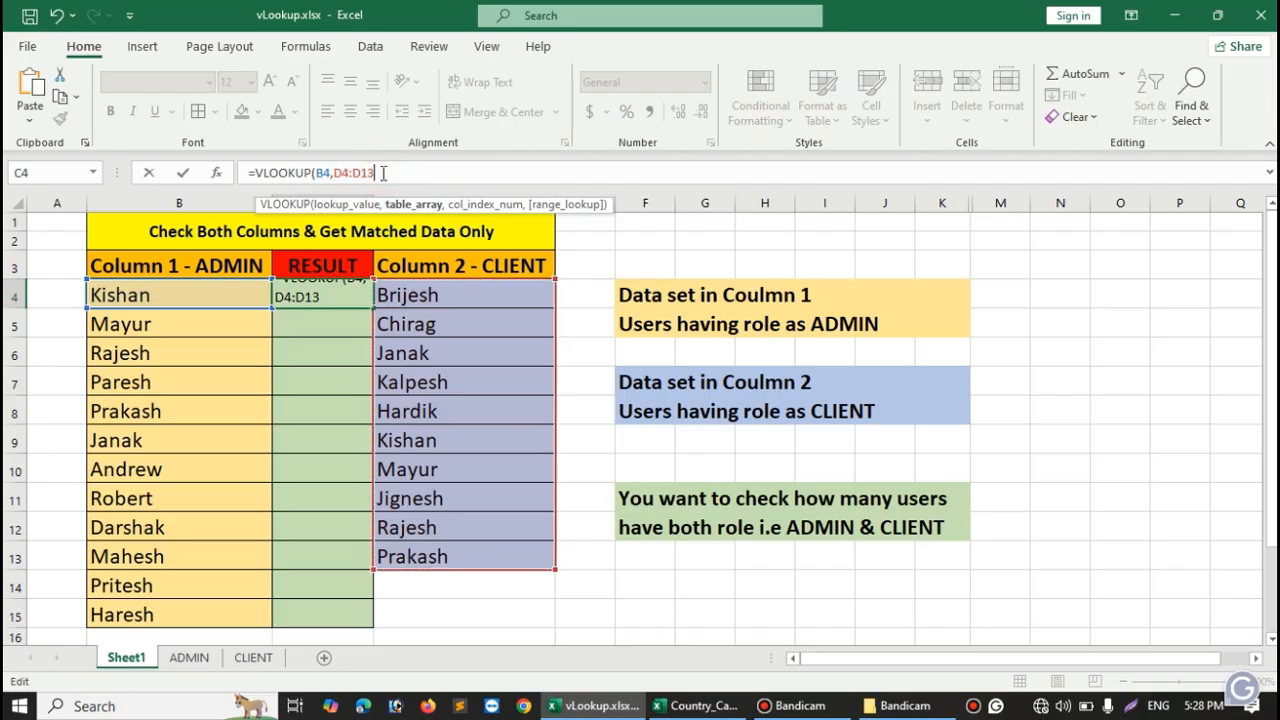
{"action": "type", "text": ",1"}
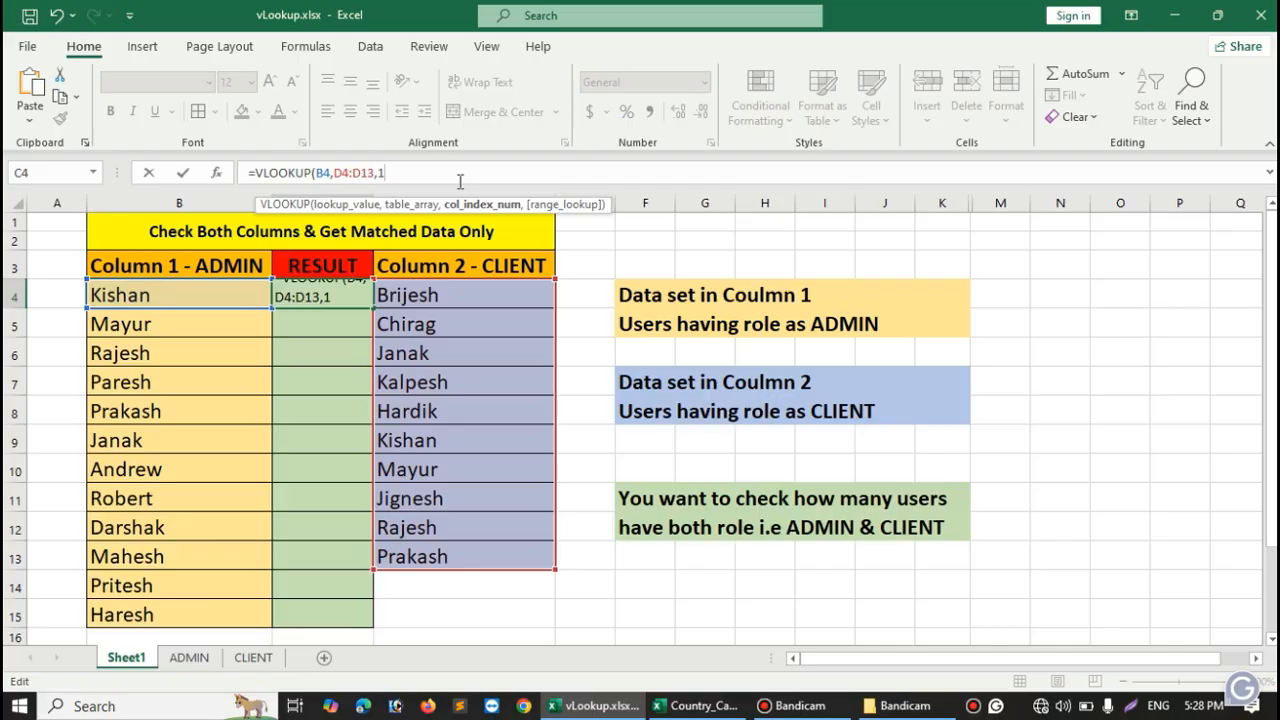
{"action": "type", "text": ","}
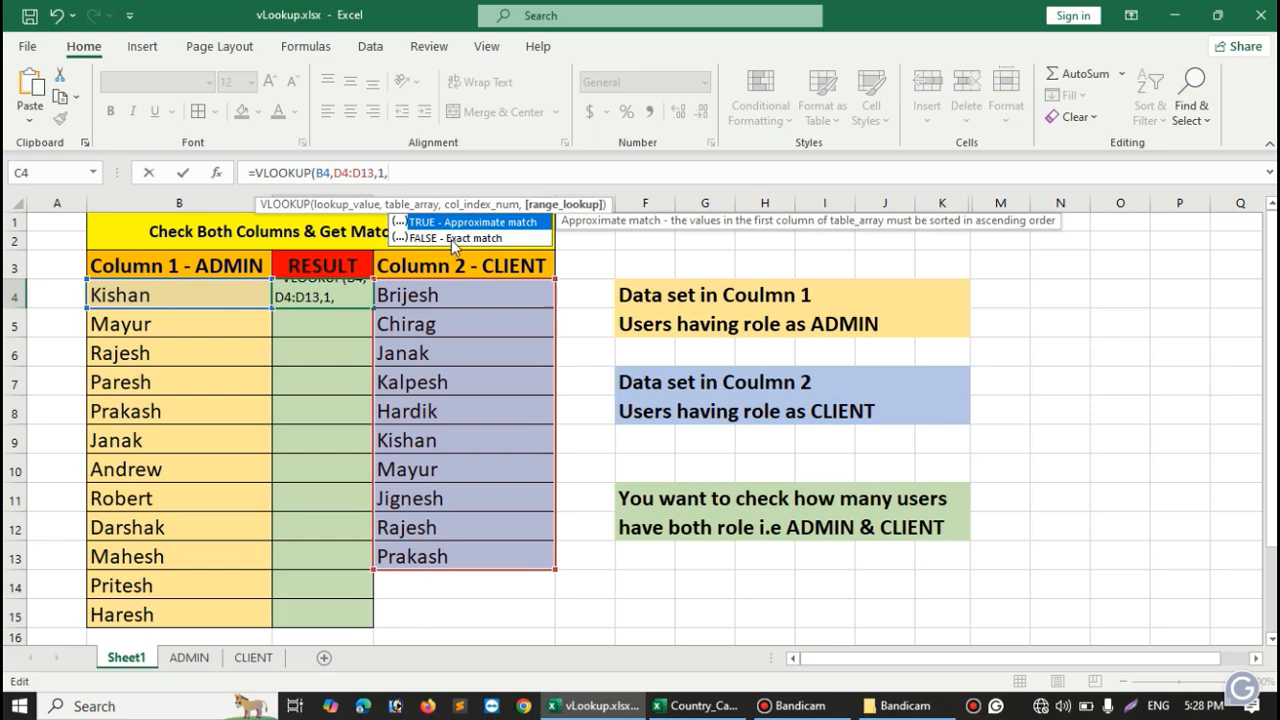
{"action": "type", "text": "FALSE)\\"}
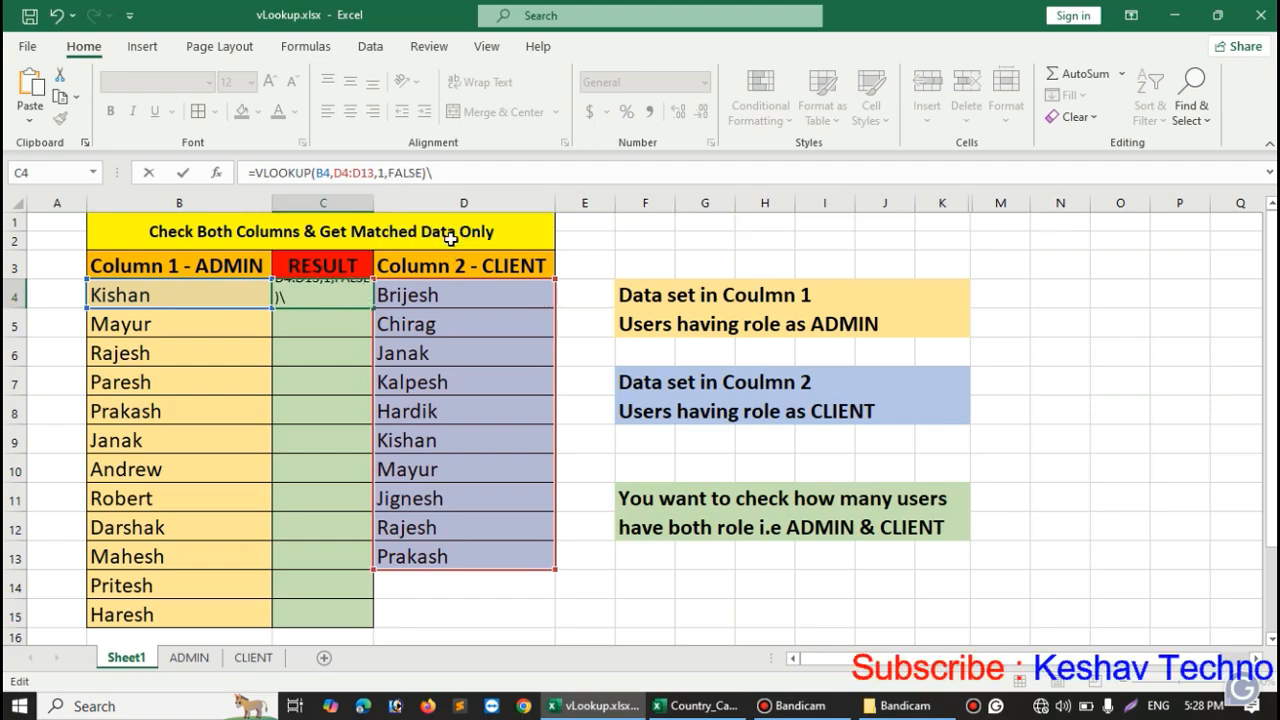
{"action": "key", "text": "Return"}
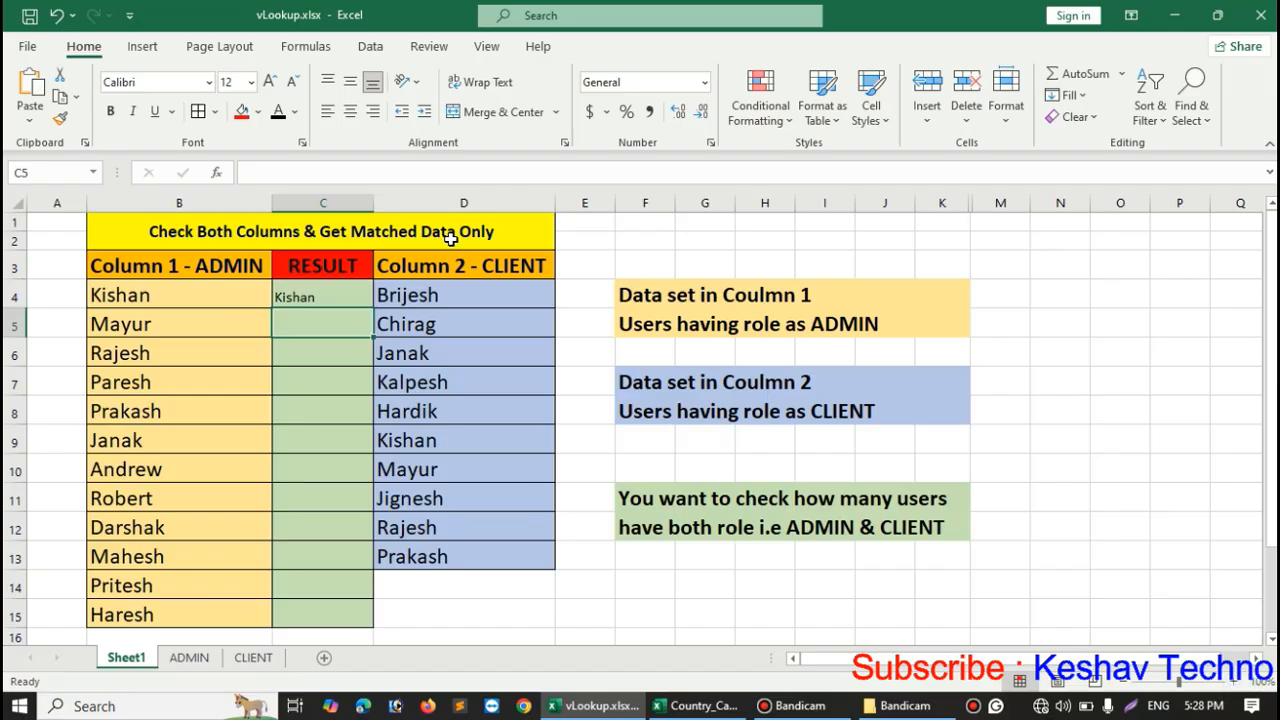
Fill the VLOOKUP formula from C4 down through C15 in the RESULT column.
{"action": "left_click", "coordinate": [316, 298]}
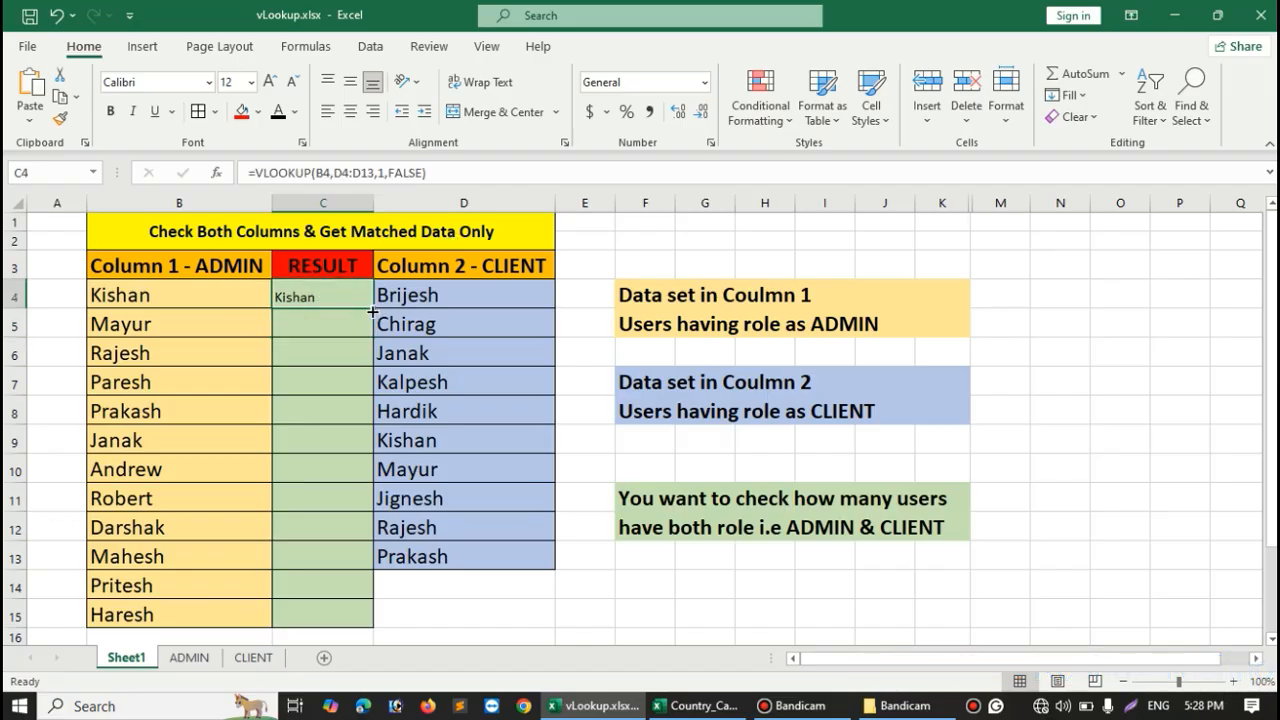
{"action": "left_click_drag", "start_coordinate": [372, 311], "coordinate": [357, 614]}
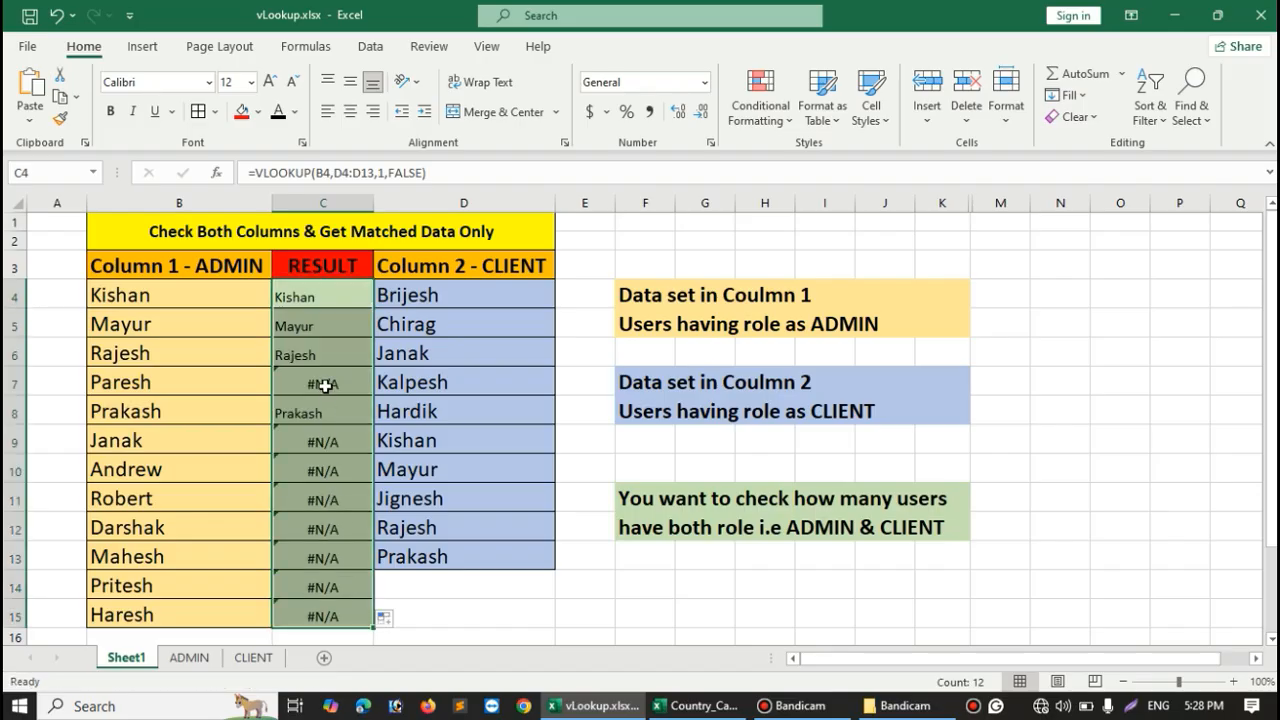
Check the returned names in RESULT cells C4, C5, C6 and C8 against their ADMIN and CLIENT entries, and review the range C4:C15.
{"action": "left_click", "coordinate": [309, 297]}
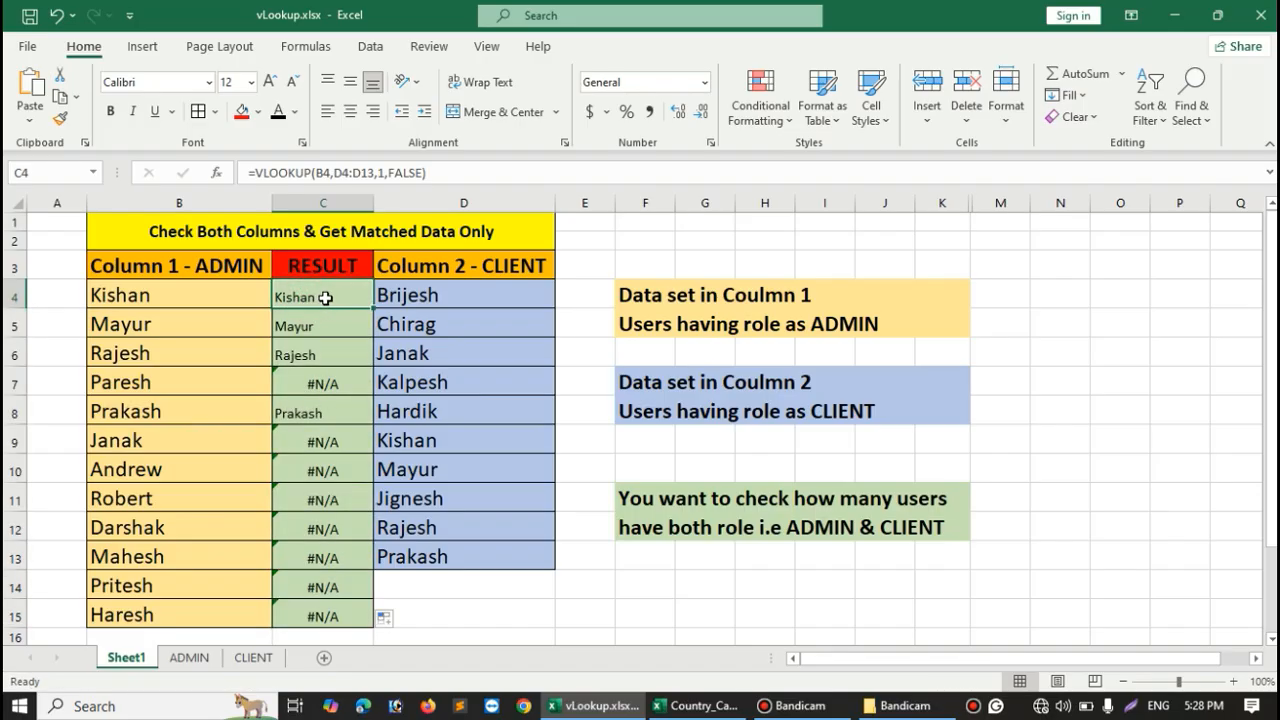
{"action": "left_click", "coordinate": [239, 295]}
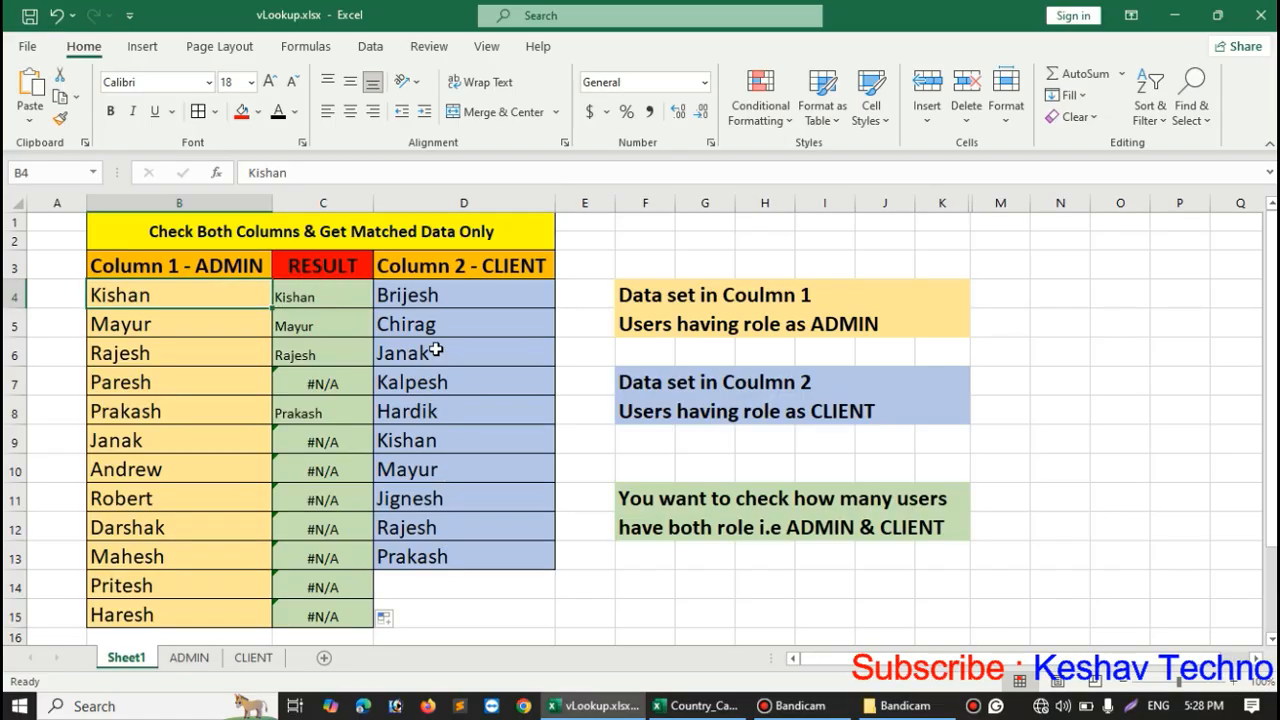
{"action": "left_click", "coordinate": [443, 440]}
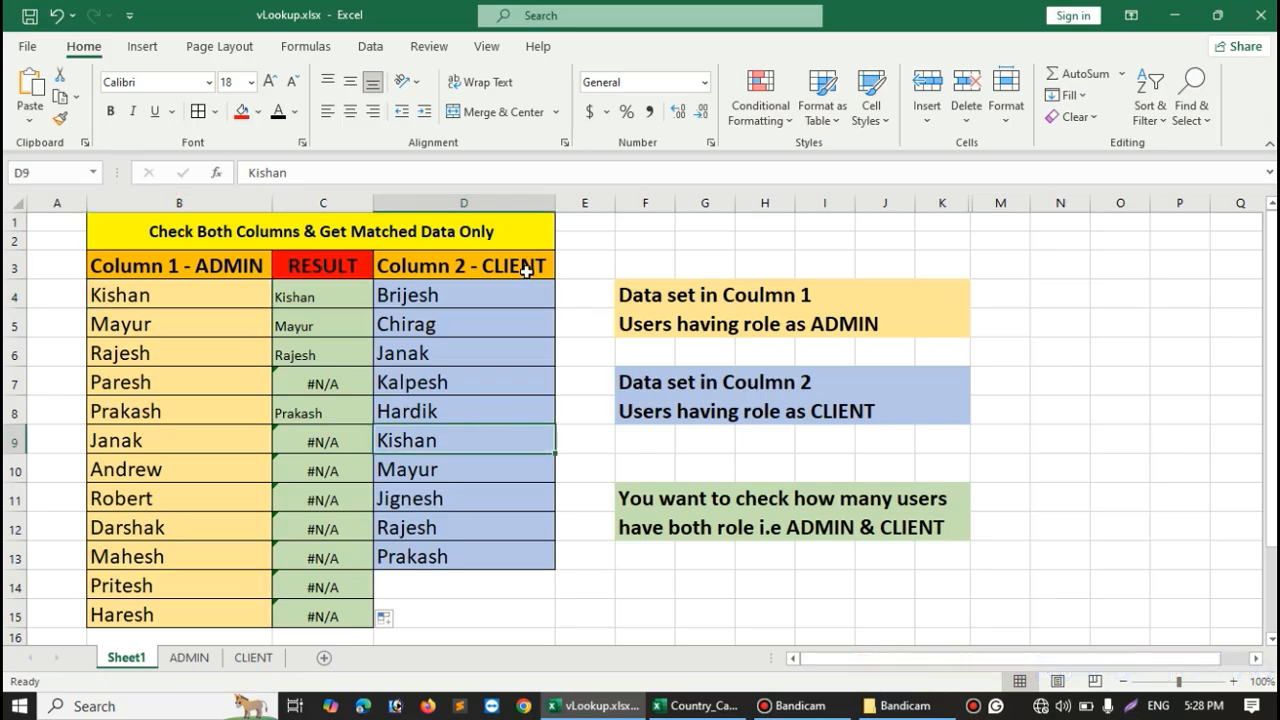
{"action": "left_click", "coordinate": [298, 325]}
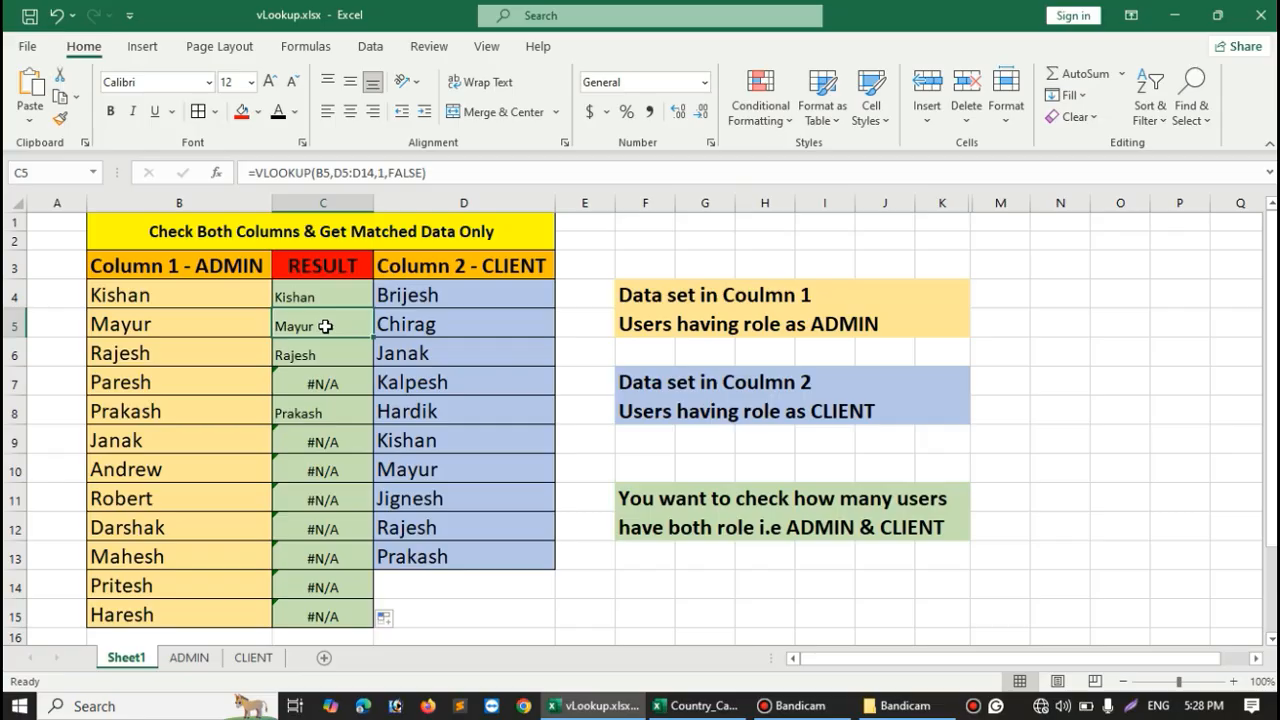
{"action": "left_click", "coordinate": [171, 325]}
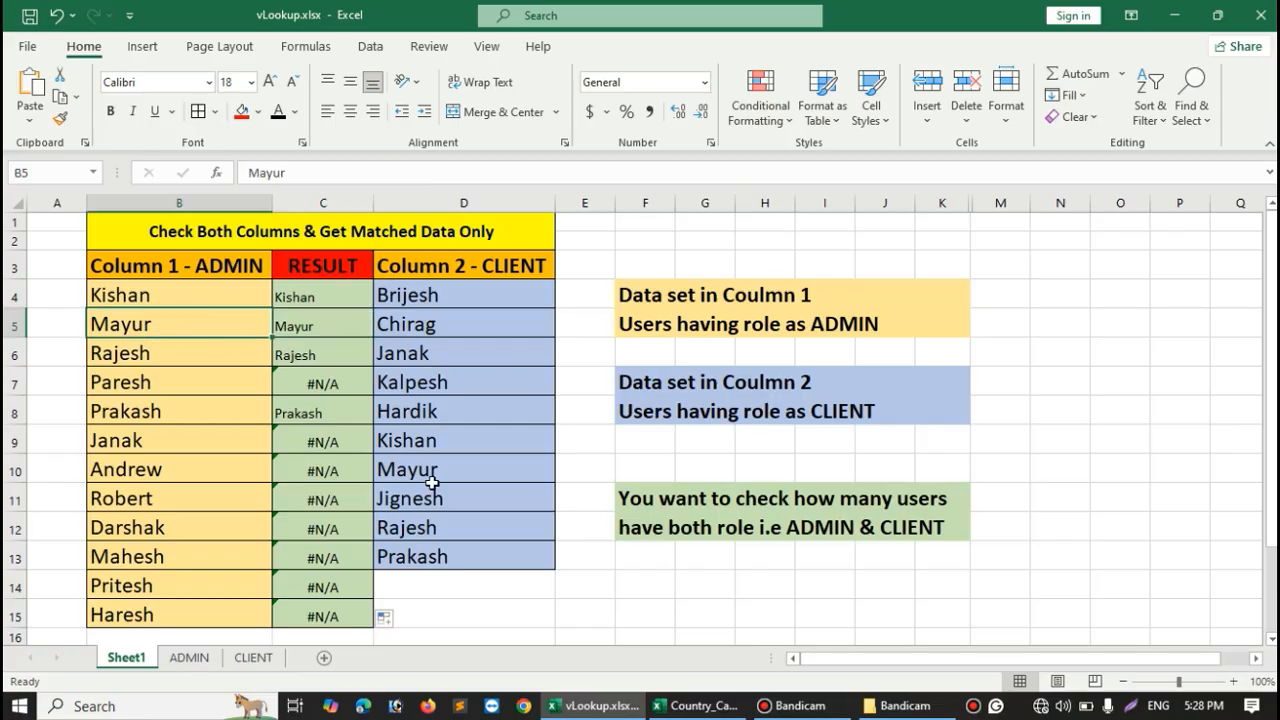
{"action": "left_click", "coordinate": [436, 475]}
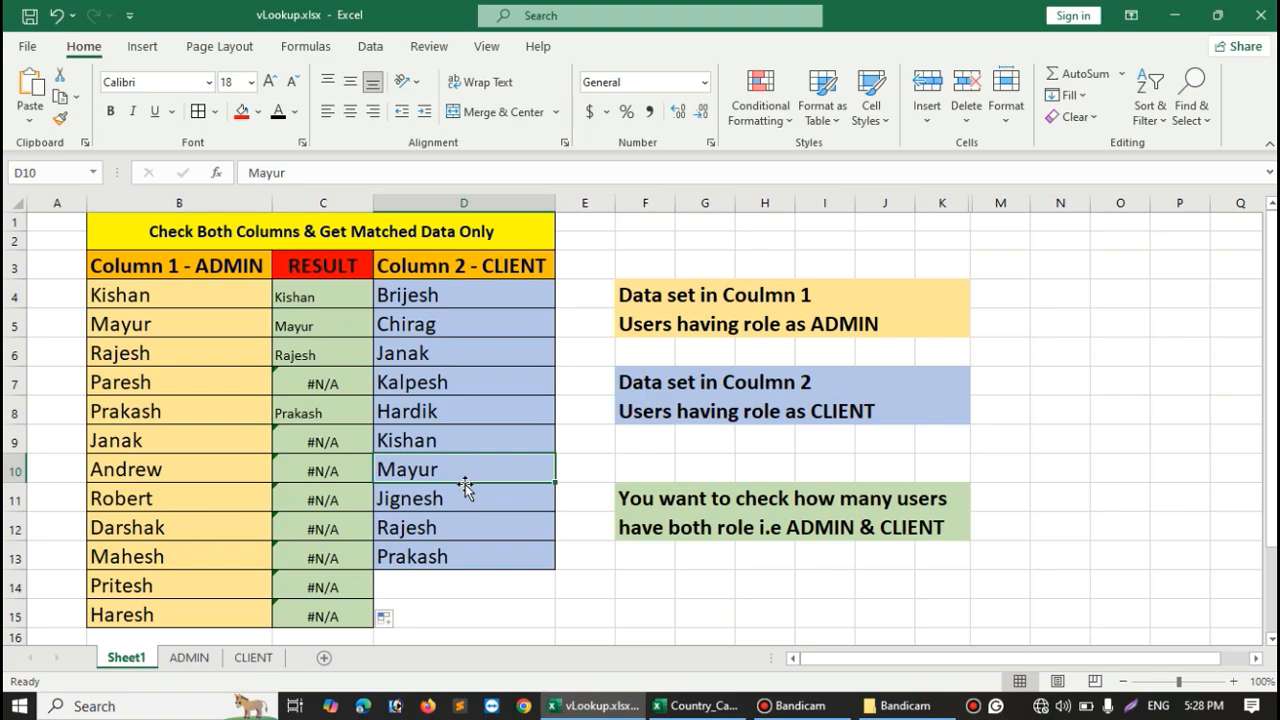
{"action": "left_click", "coordinate": [302, 358]}
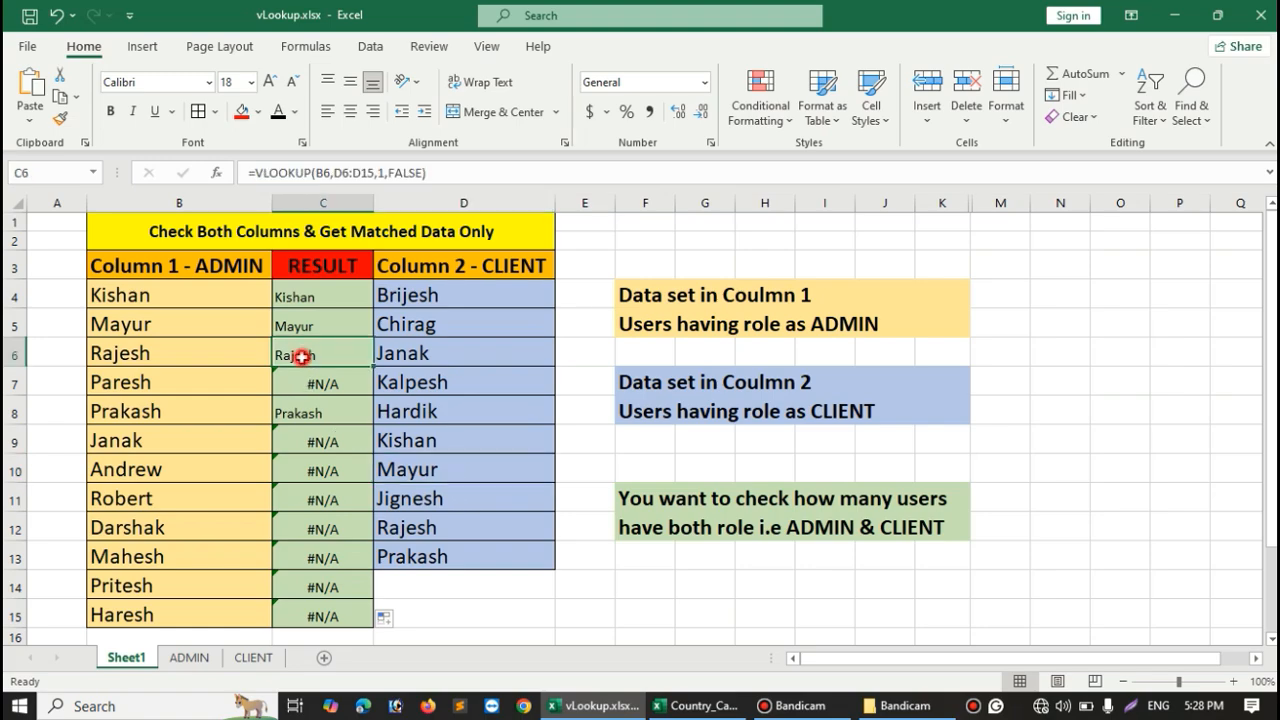
{"action": "left_click", "coordinate": [166, 359]}
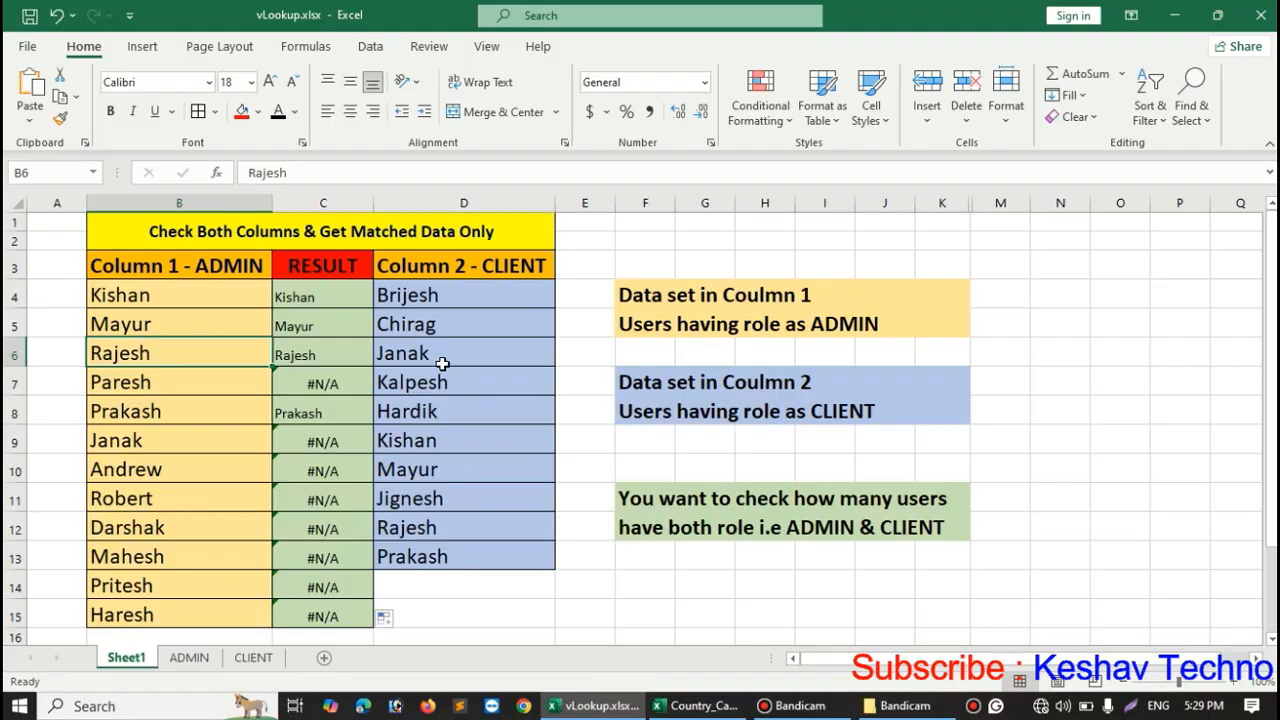
{"action": "left_click", "coordinate": [442, 529]}
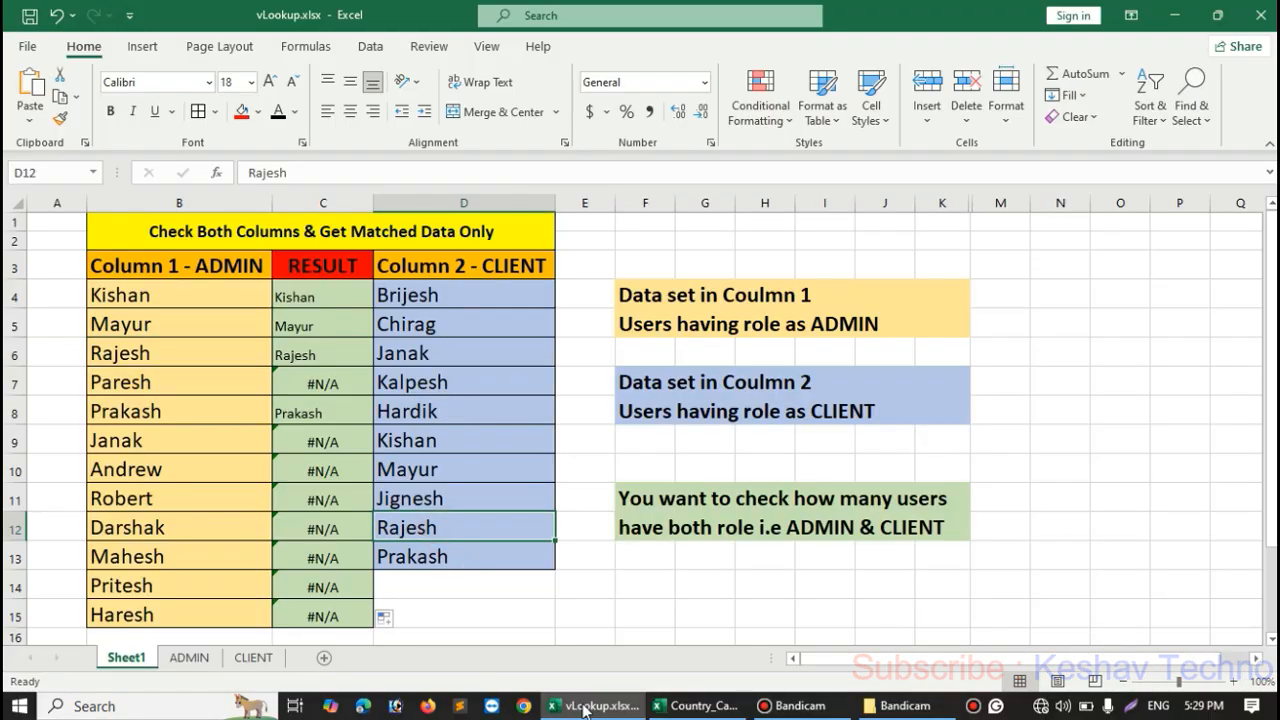
{"action": "left_click", "coordinate": [313, 414]}
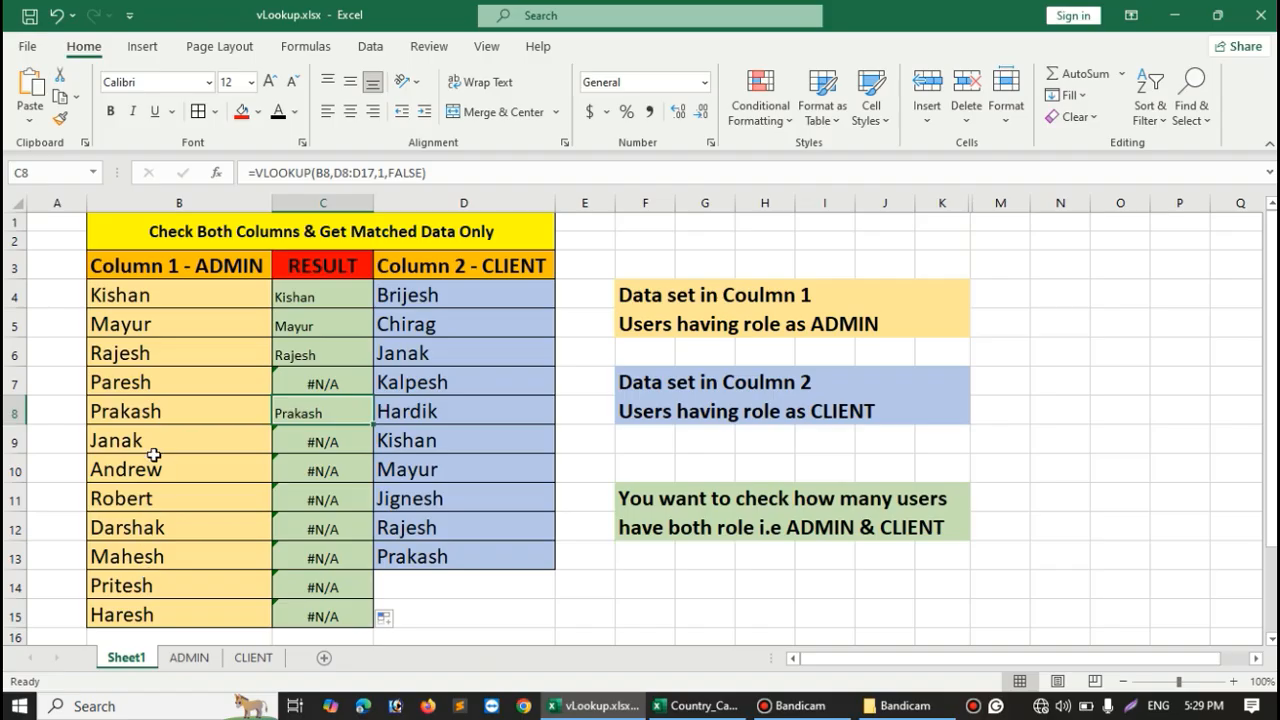
{"action": "left_click", "coordinate": [157, 409]}
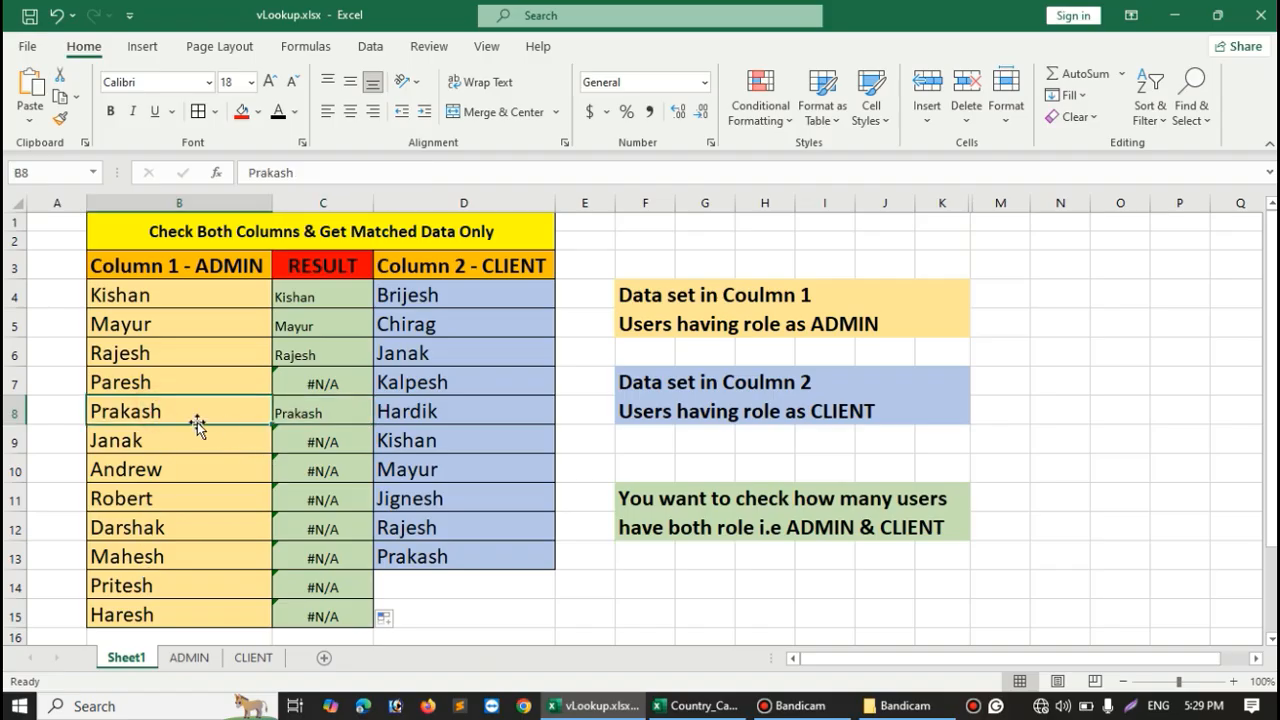
{"action": "left_click", "coordinate": [443, 556]}
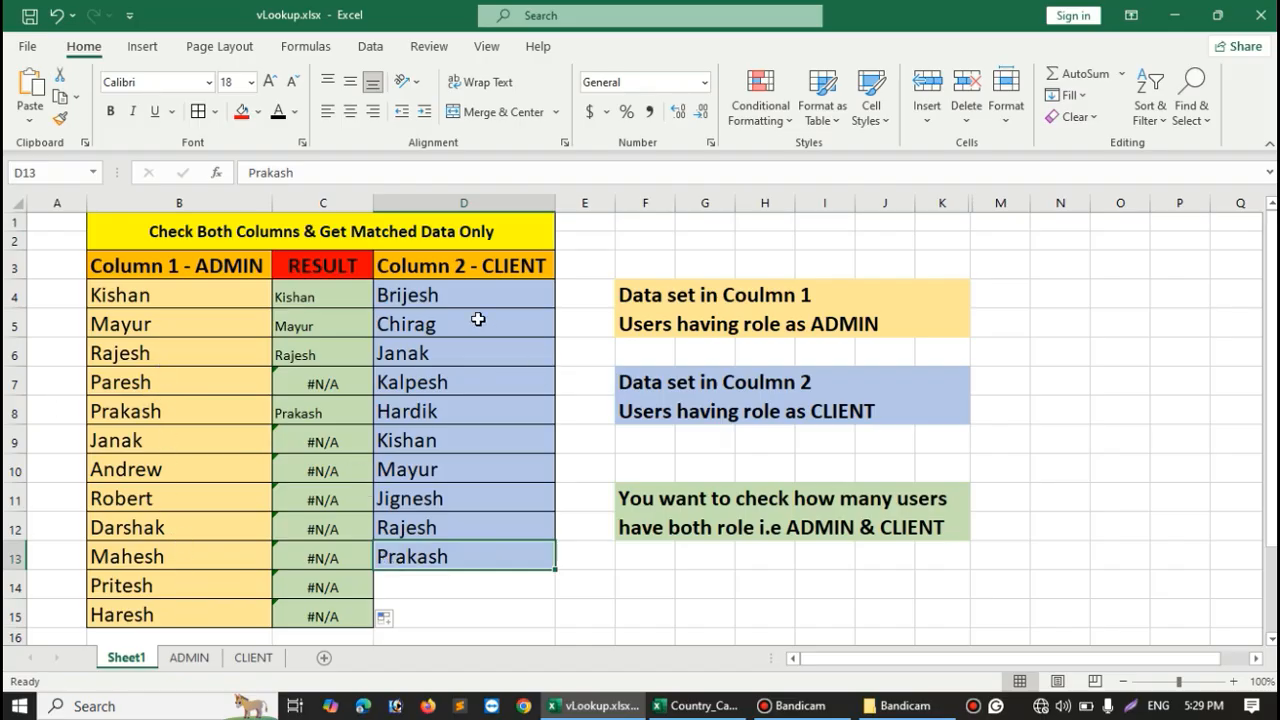
{"action": "left_click_drag", "start_coordinate": [314, 296], "coordinate": [334, 610]}
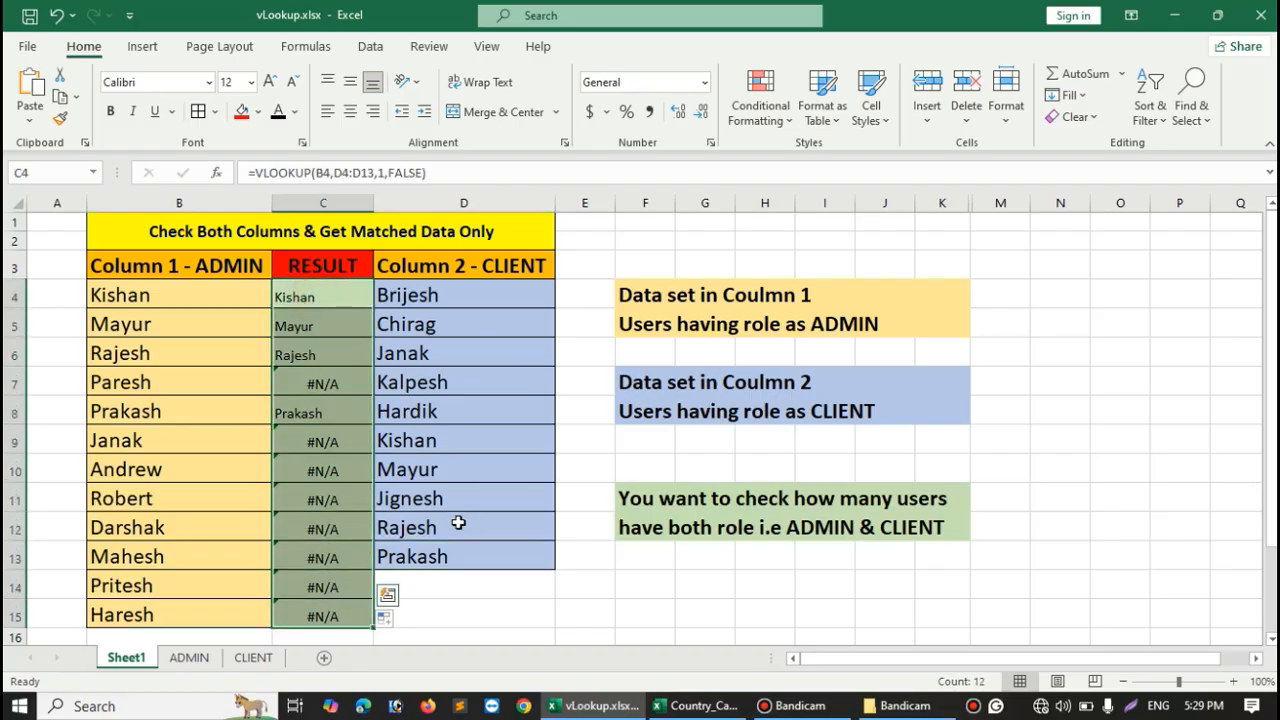